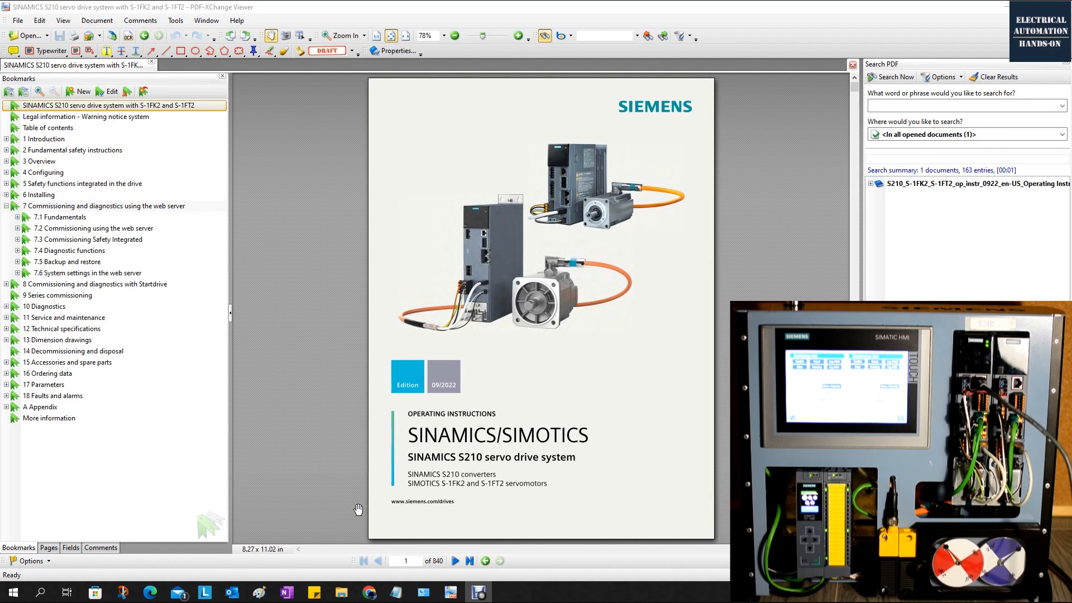
Switch to Microsoft Edge and check the address of the drive's web server, 169.254.11.22/index.mwsl.
left_click(150, 592)
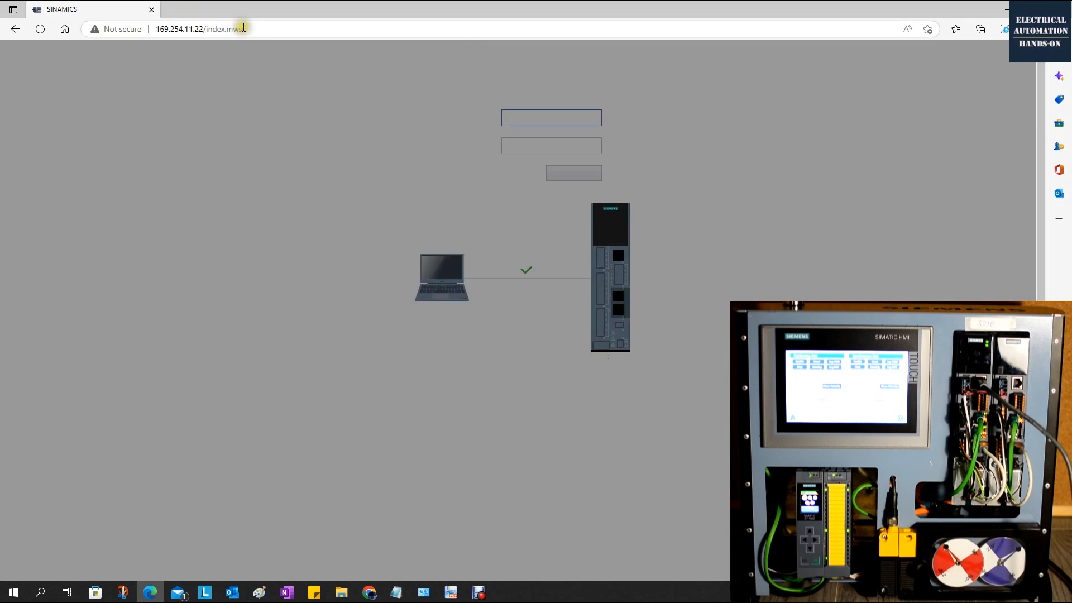
left_click(174, 34)
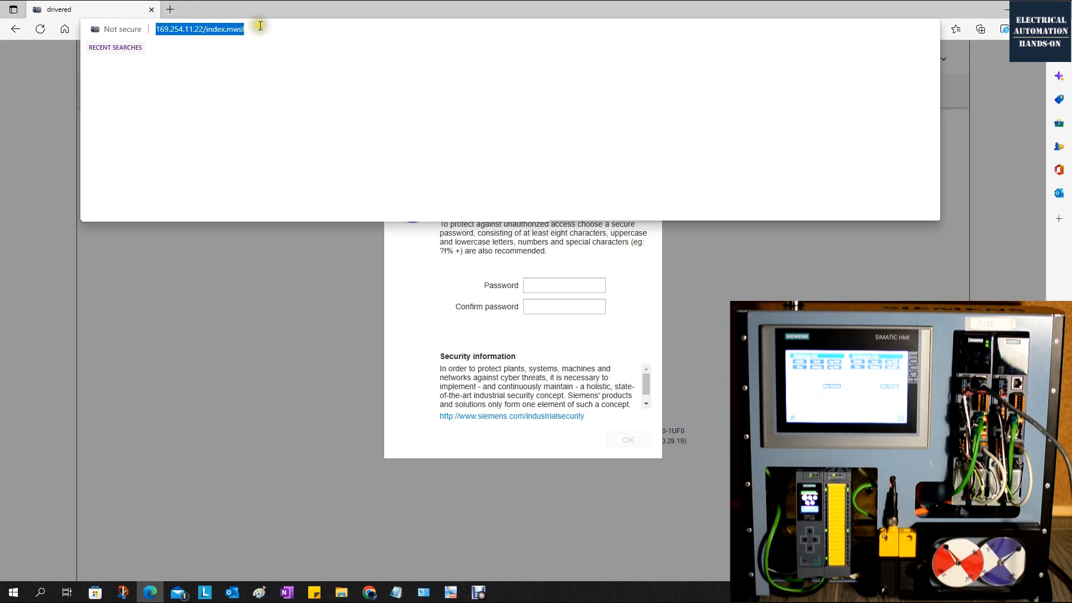
left_click(179, 33)
left_click(225, 378)
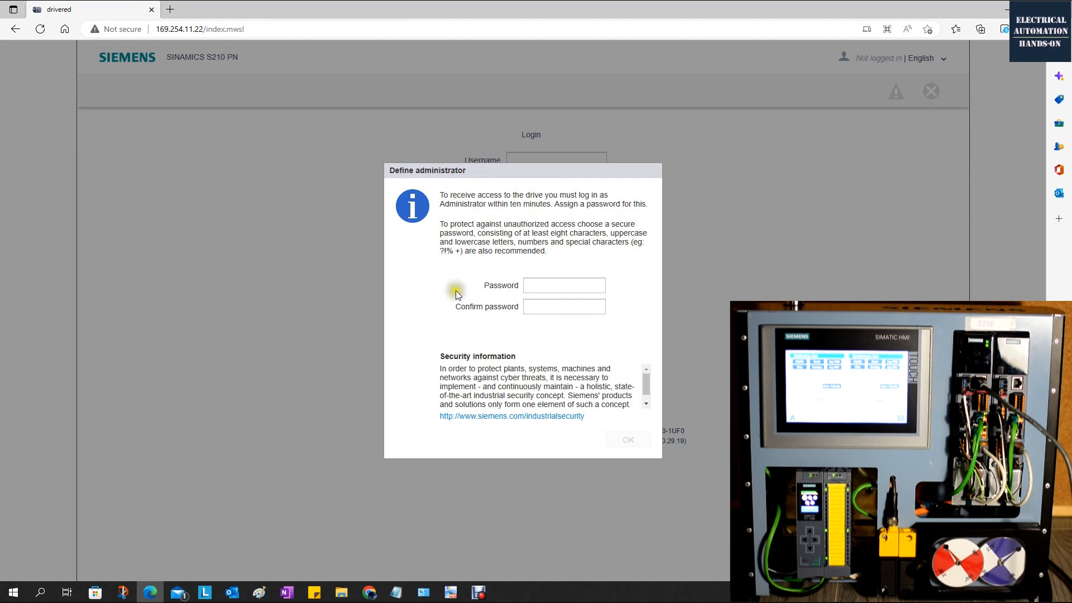
Define the drive's administrator by entering and confirming the administrator password, and dismiss the browser's offer to save it.
left_click(580, 285)
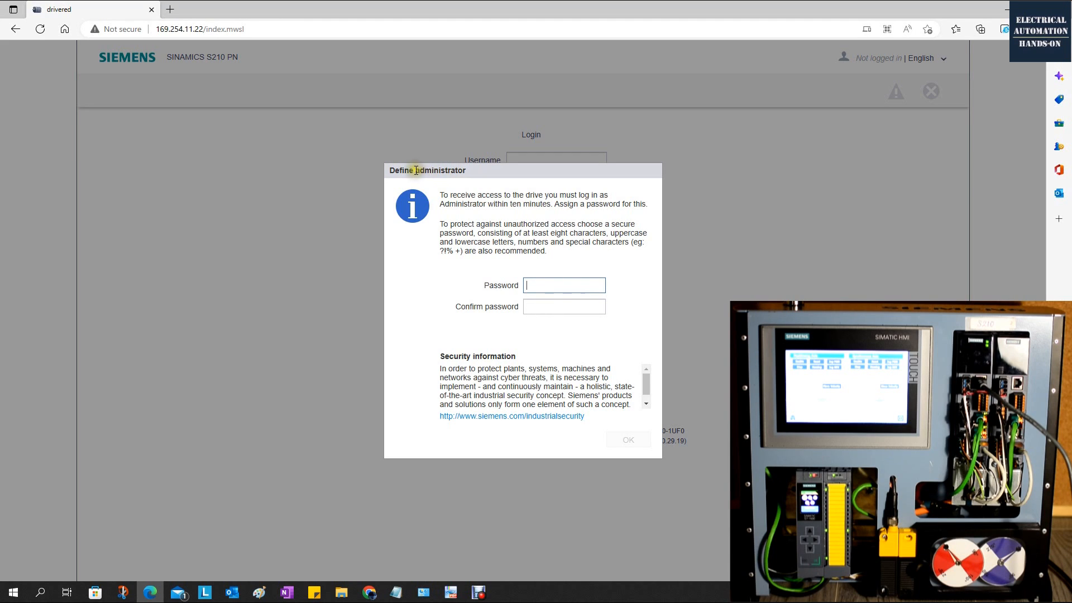
left_click(548, 284)
type("••••••")
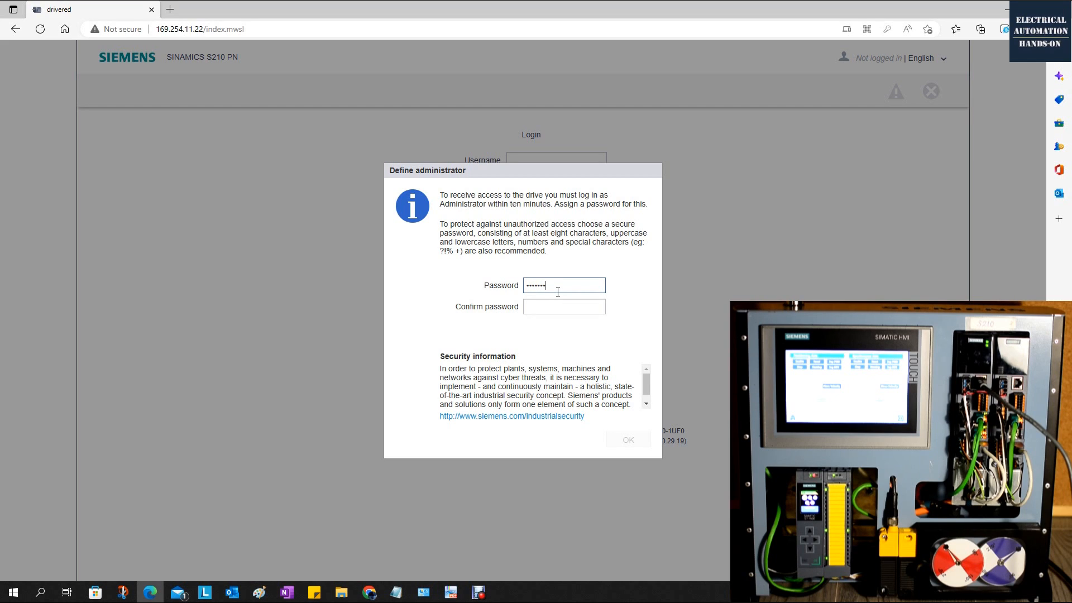
left_click(558, 305)
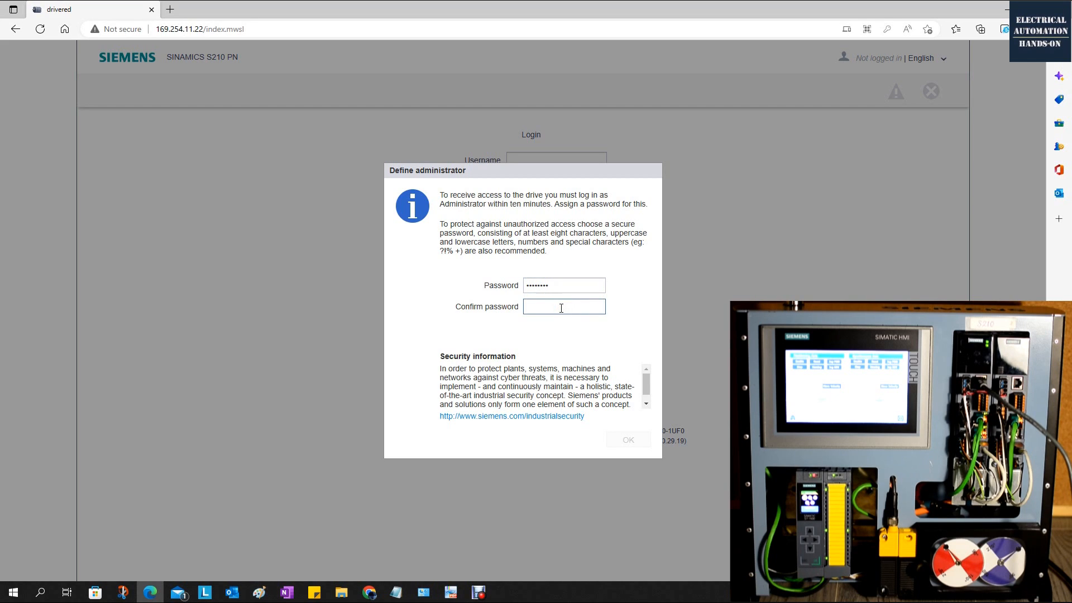
type("••")
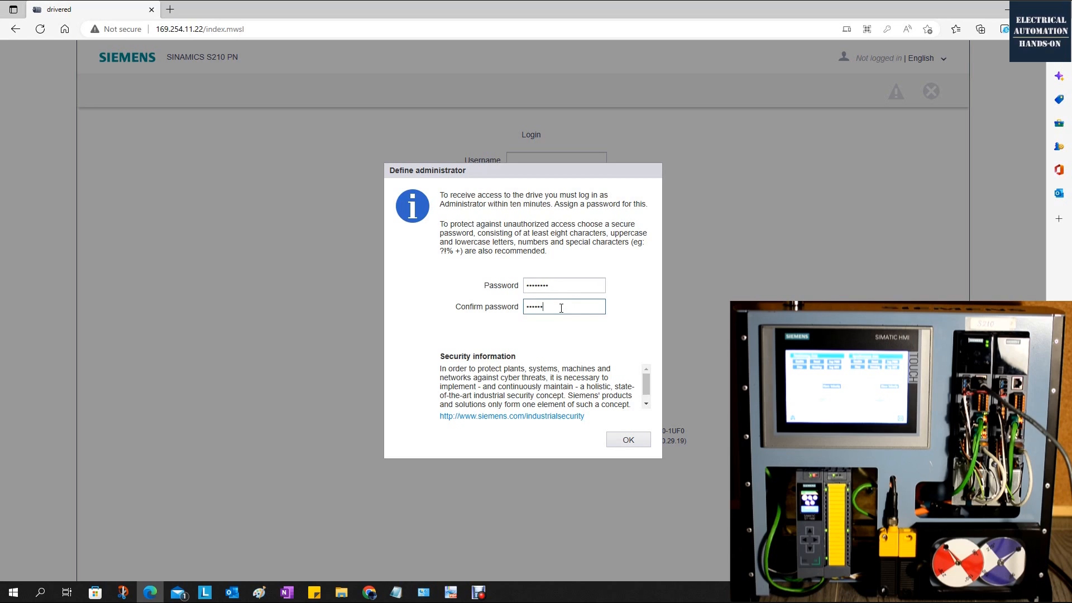
left_click(646, 403)
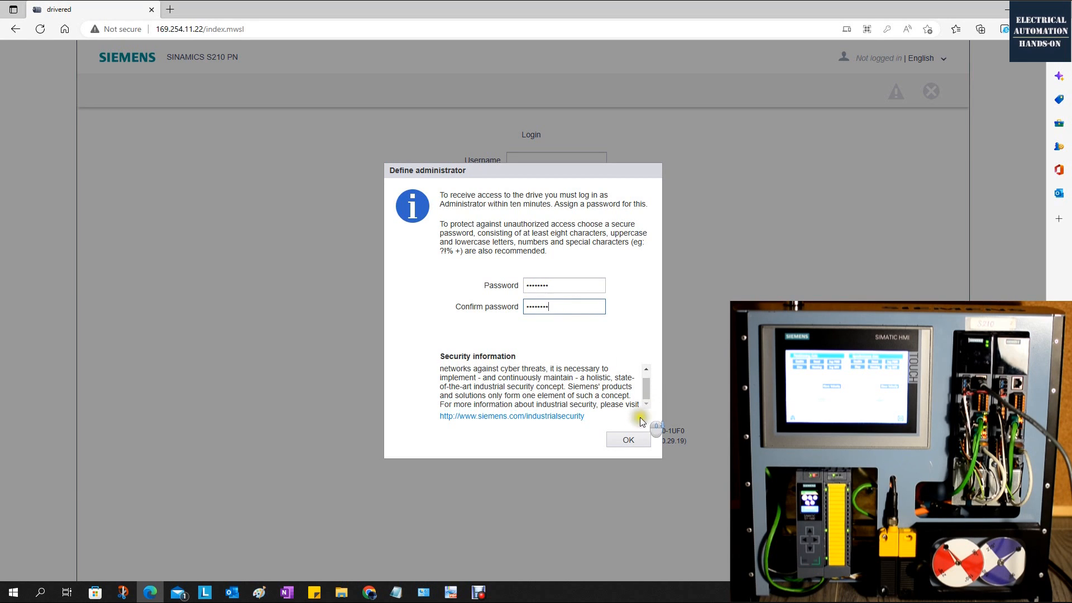
left_click(629, 441)
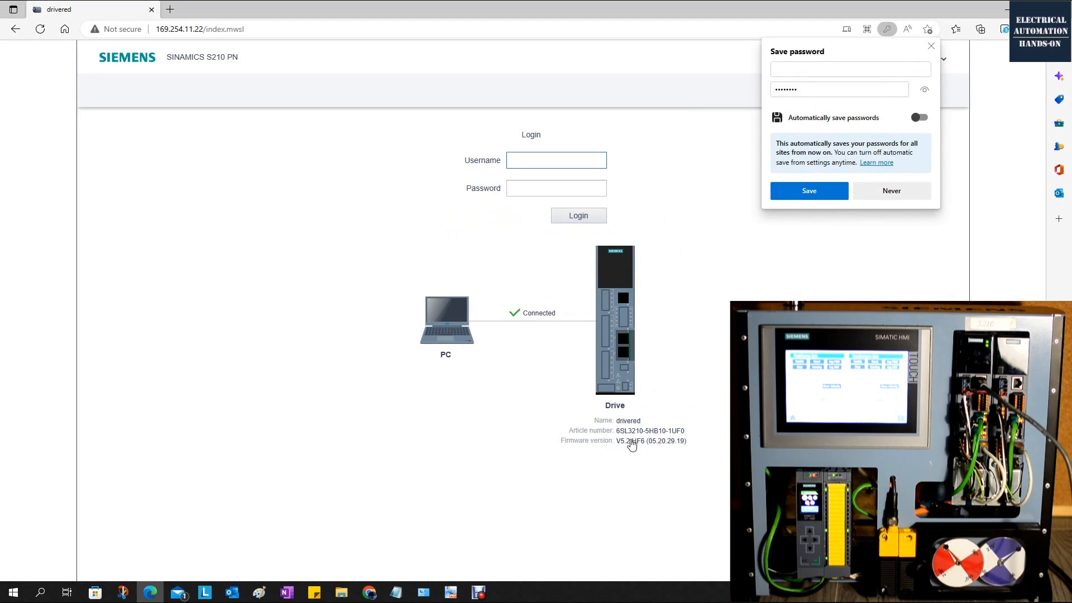
left_click(931, 46)
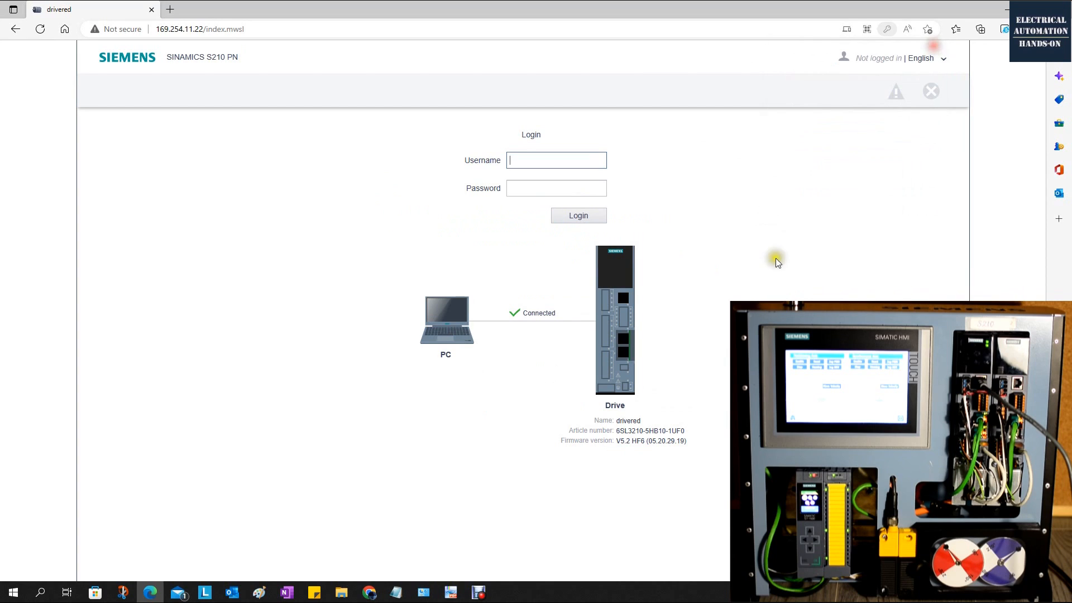
Log in to the drive's web server as Administrator with the account password.
left_click(514, 160)
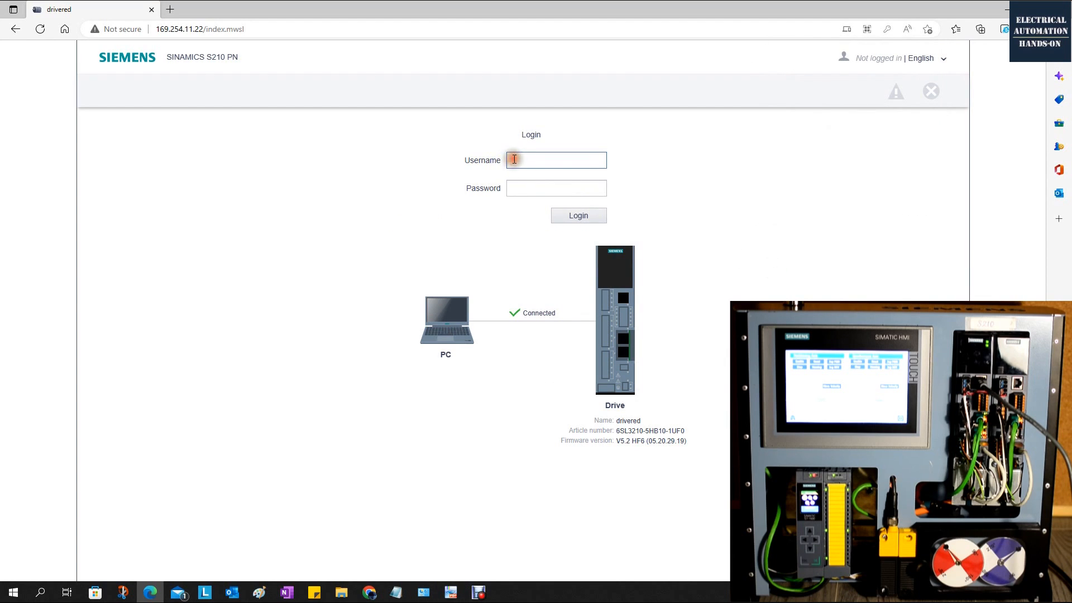
type("Administrator")
left_click(520, 181)
type("••")
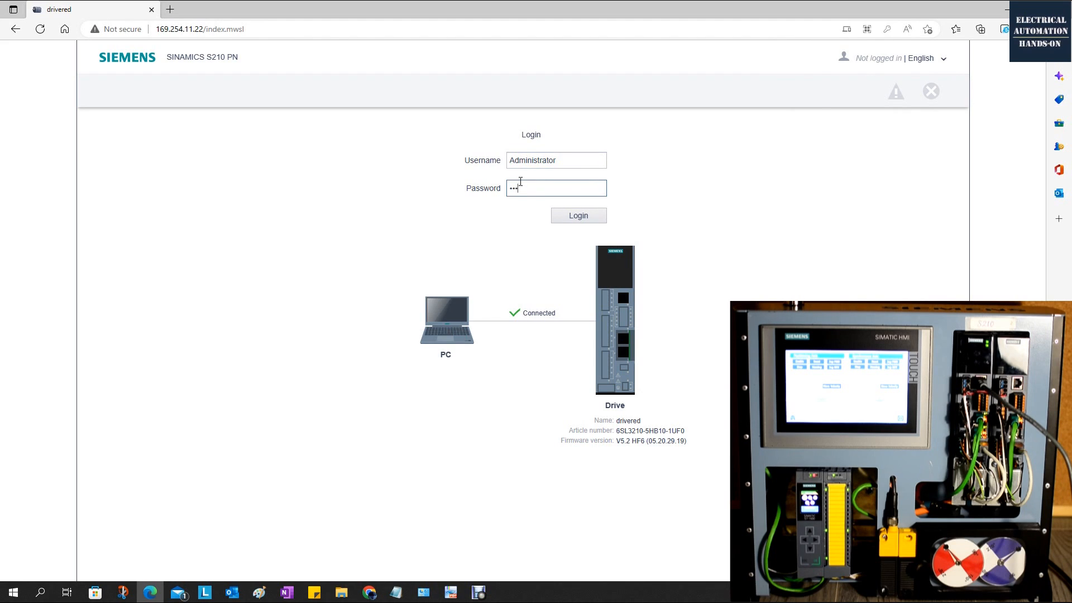
key("Return")
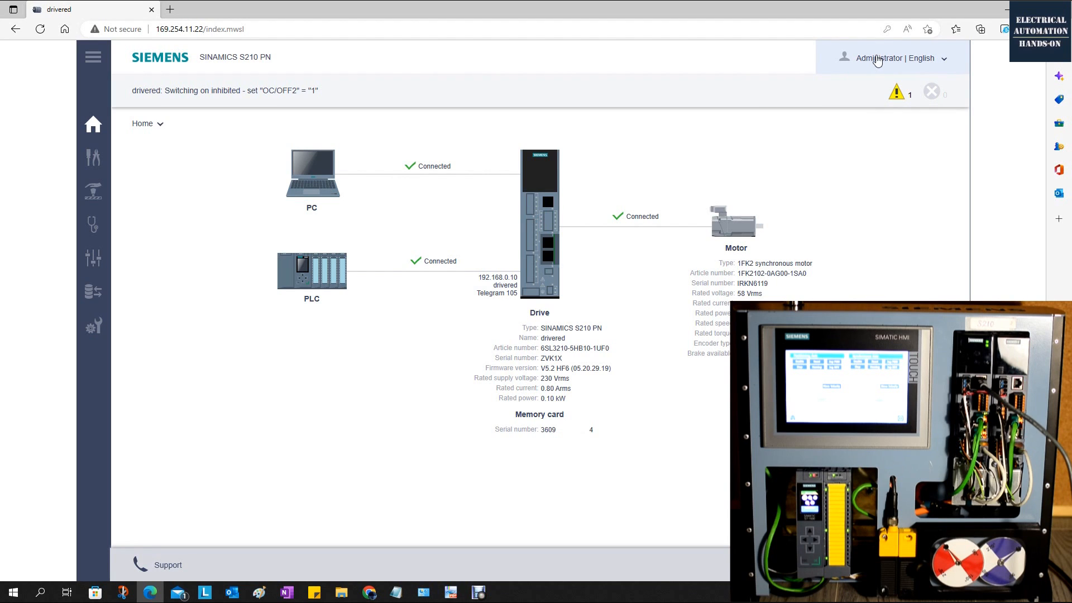
Switch to the S210 manual in PDF-XChange Viewer and read section 11.2.3 on resetting the converter and password.
left_click(451, 593)
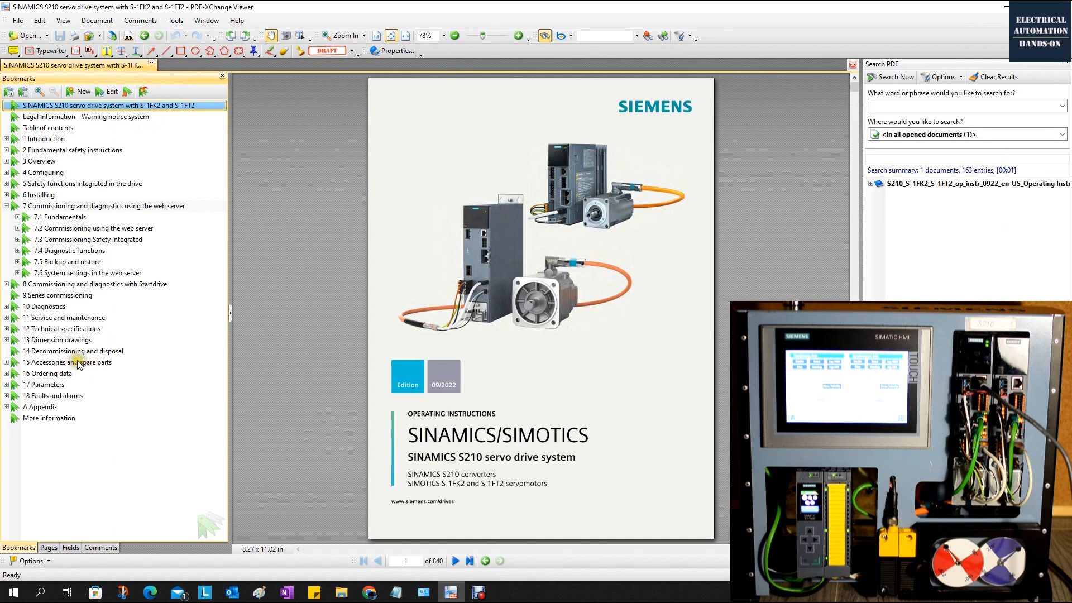
left_click(50, 318)
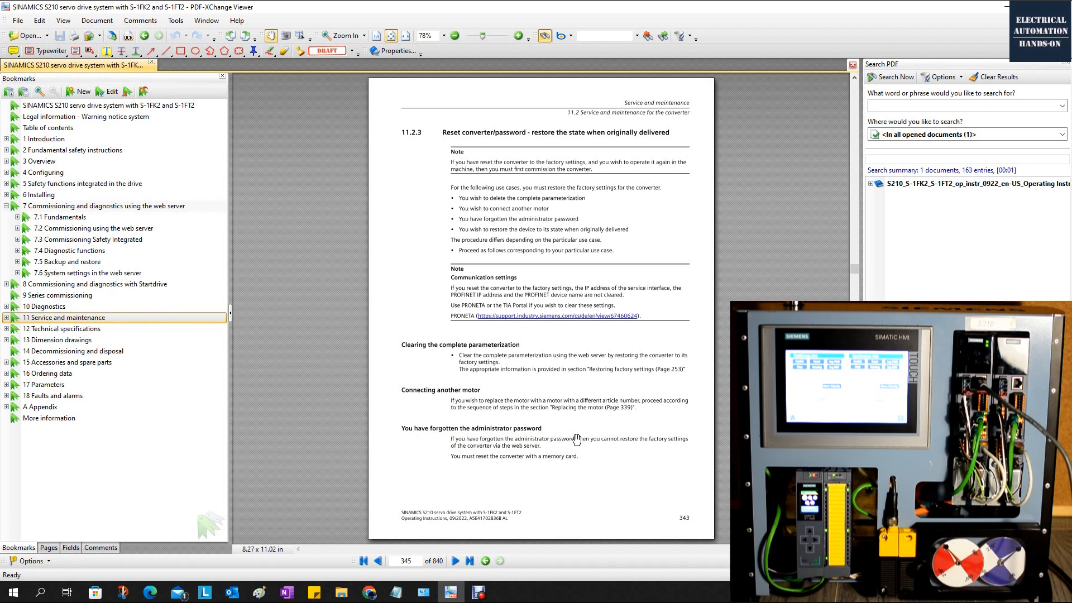
scroll(576, 440, "down", 2)
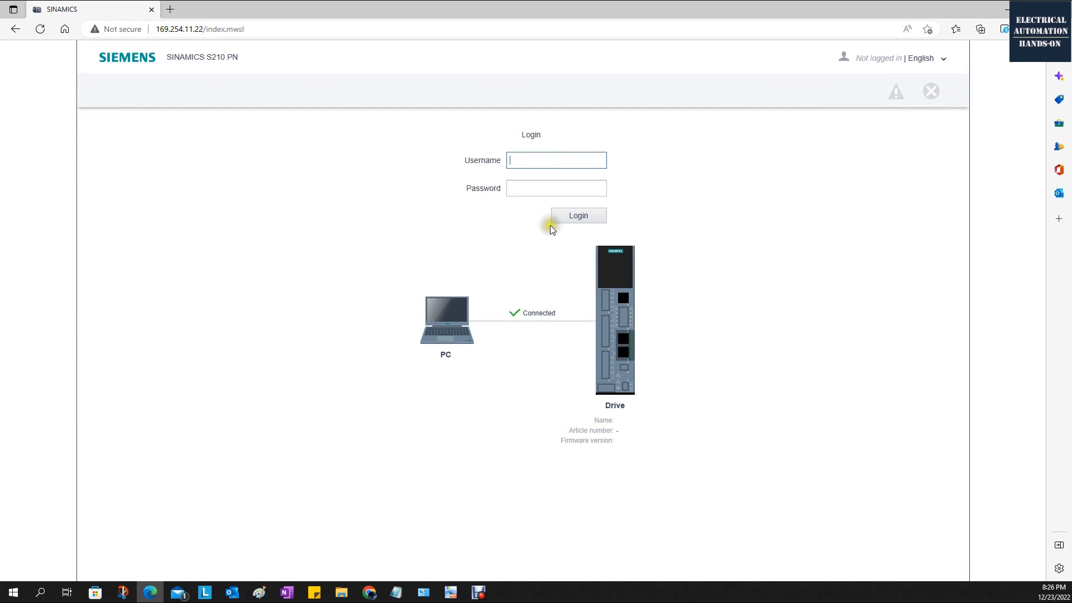
Log in to the web server as SINAMICS without a password, copying the username from the page's product name.
left_click(543, 158)
left_click_drag(167, 58, 204, 58)
right_click(192, 56)
left_click(230, 66)
left_click(555, 162)
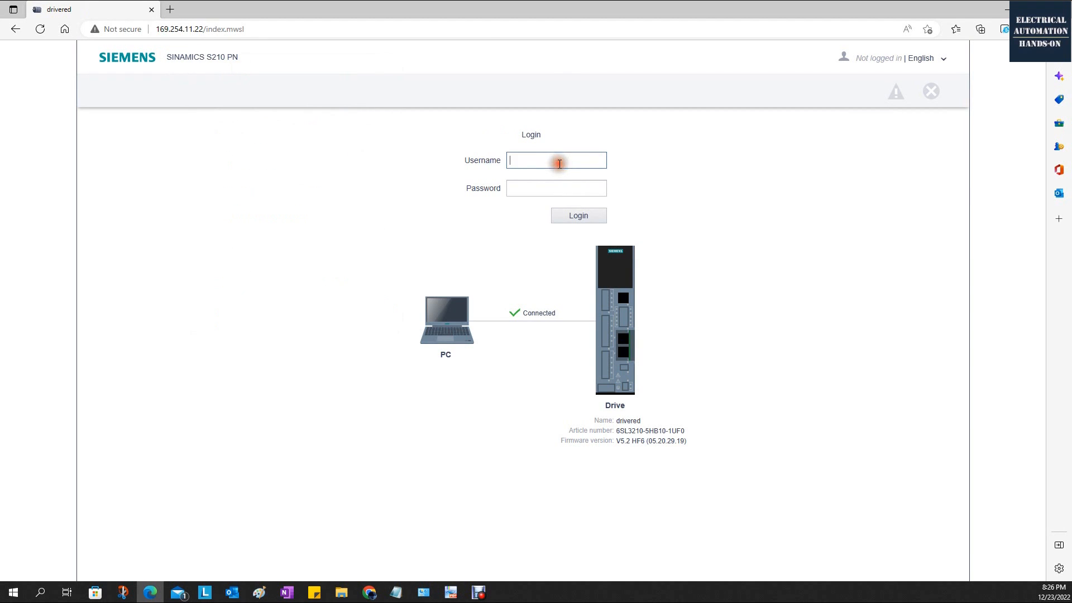
right_click(557, 163)
left_click(607, 267)
left_click(580, 219)
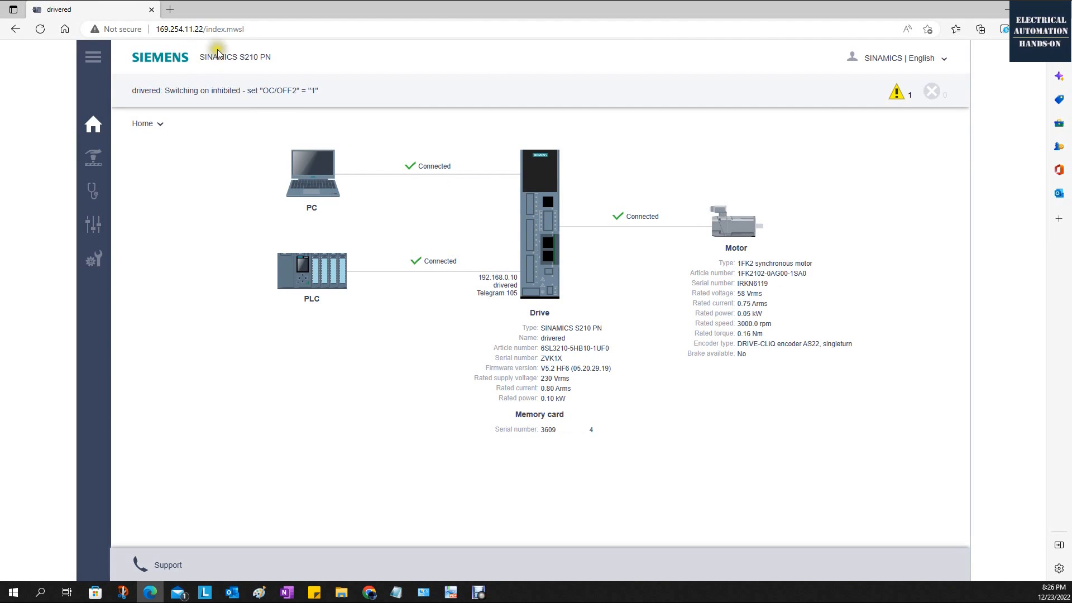
Check the drive's active alarm messages and examine the full parameter list.
left_click(898, 96)
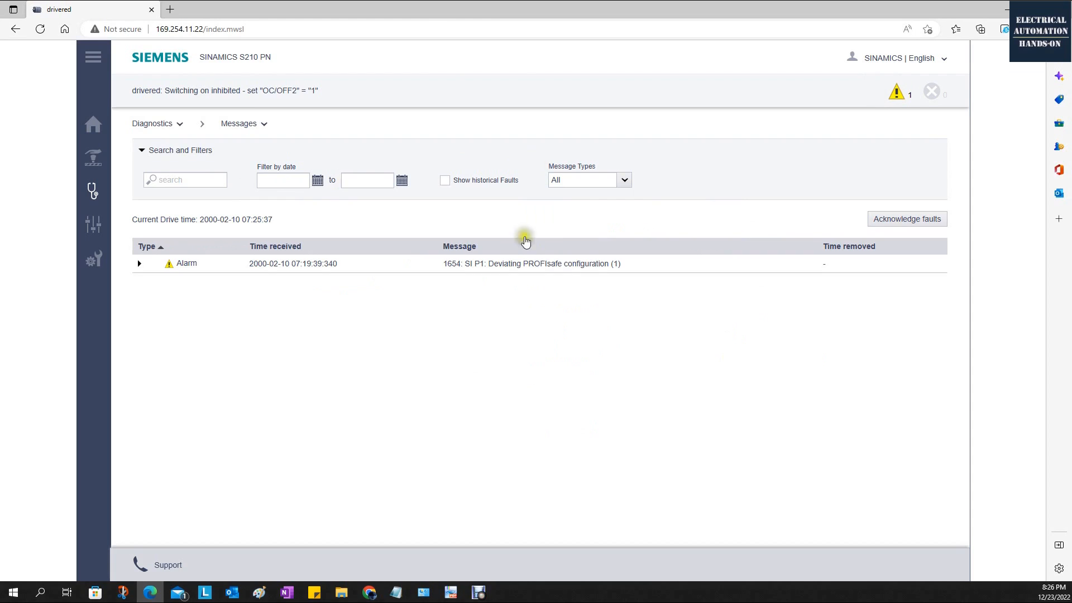
left_click(94, 159)
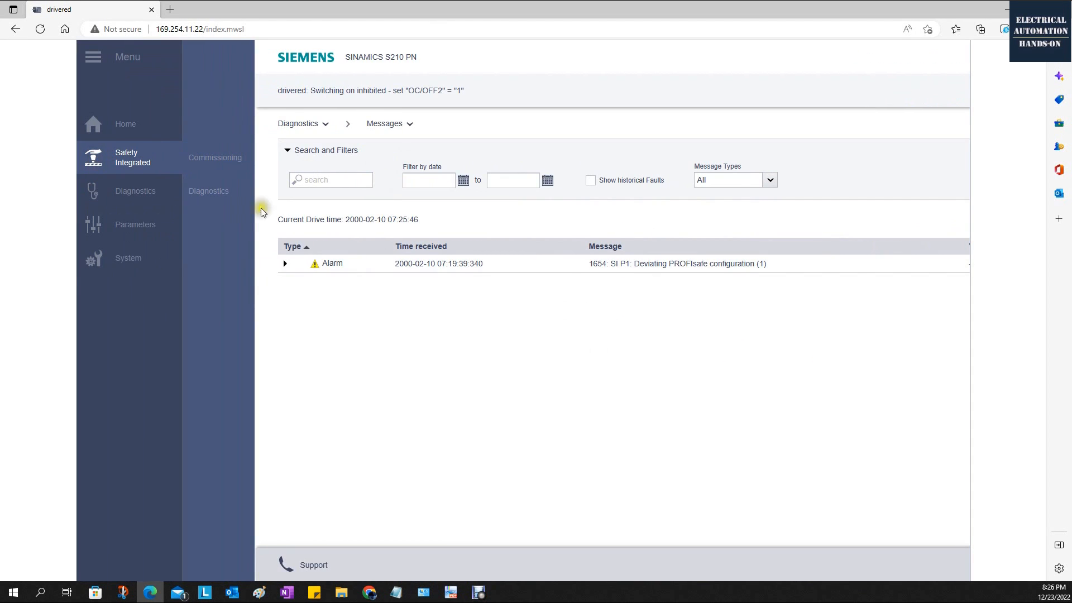
left_click(124, 229)
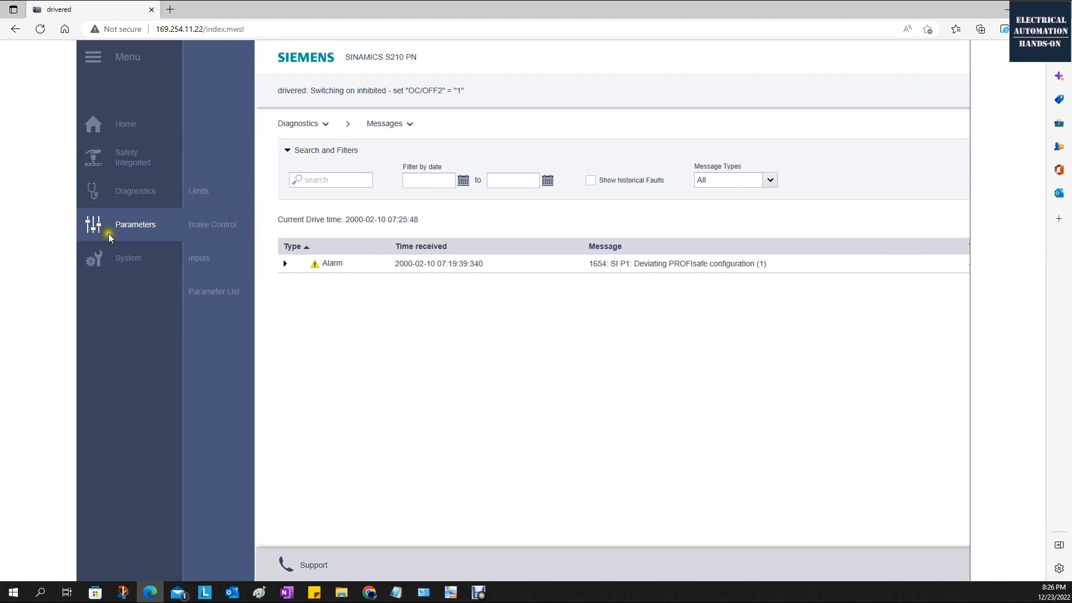
left_click(228, 291)
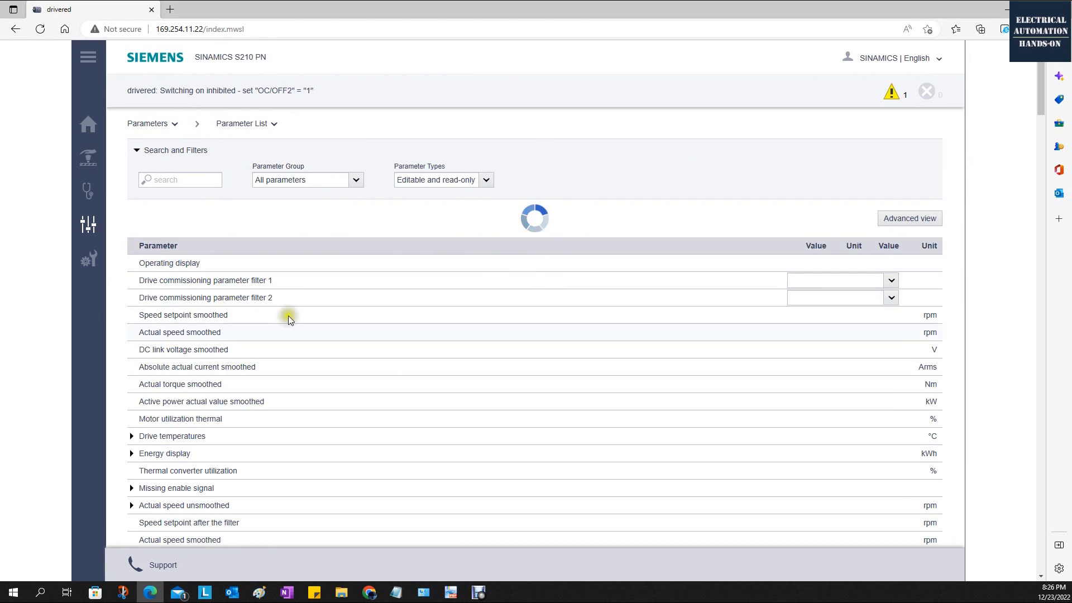
scroll(508, 402, "down", 5)
scroll(494, 425, "up", 2)
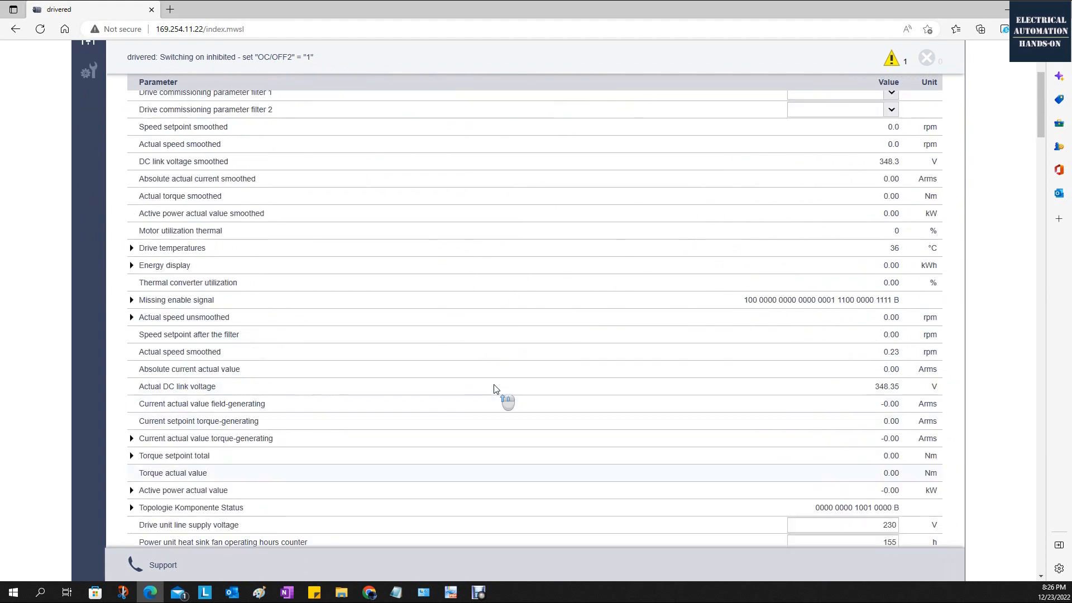
scroll(495, 389, "up", 4)
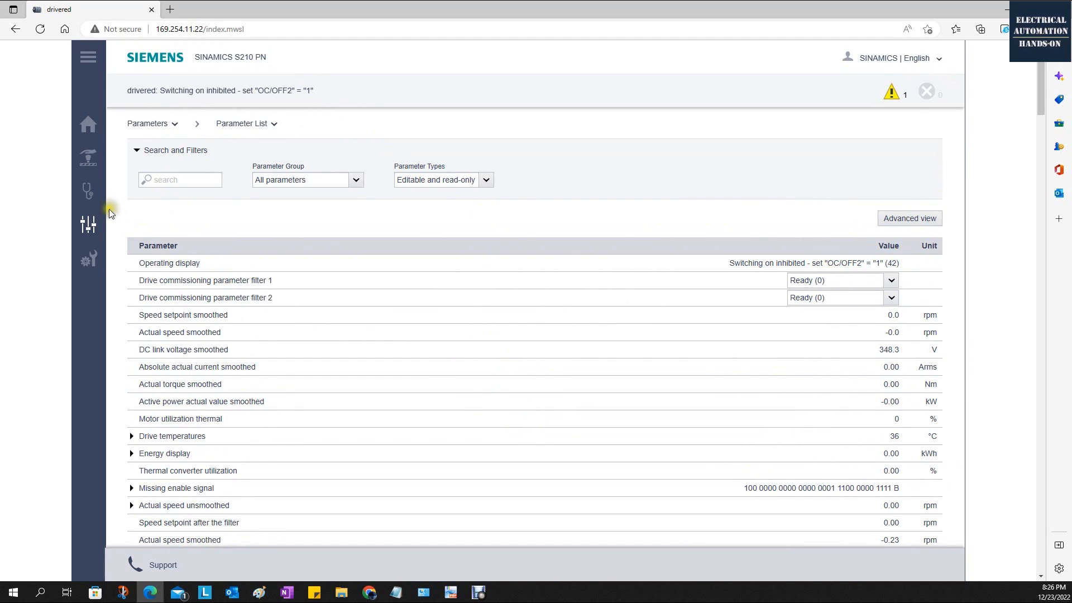
Look through the Diagnostics, Parameters and System sections and open the Licenses page.
left_click(87, 193)
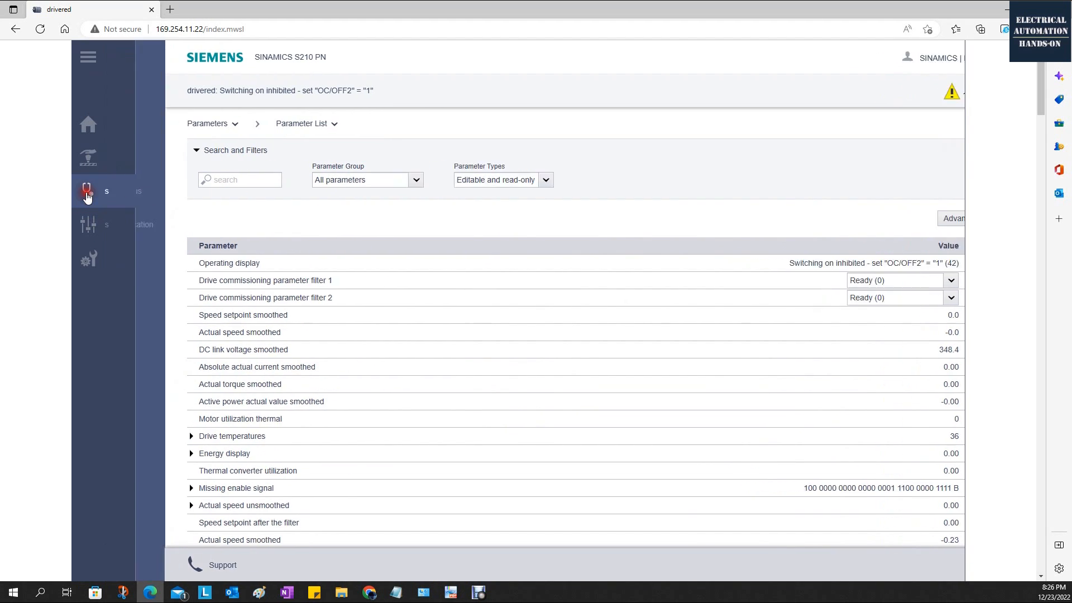
left_click(127, 224)
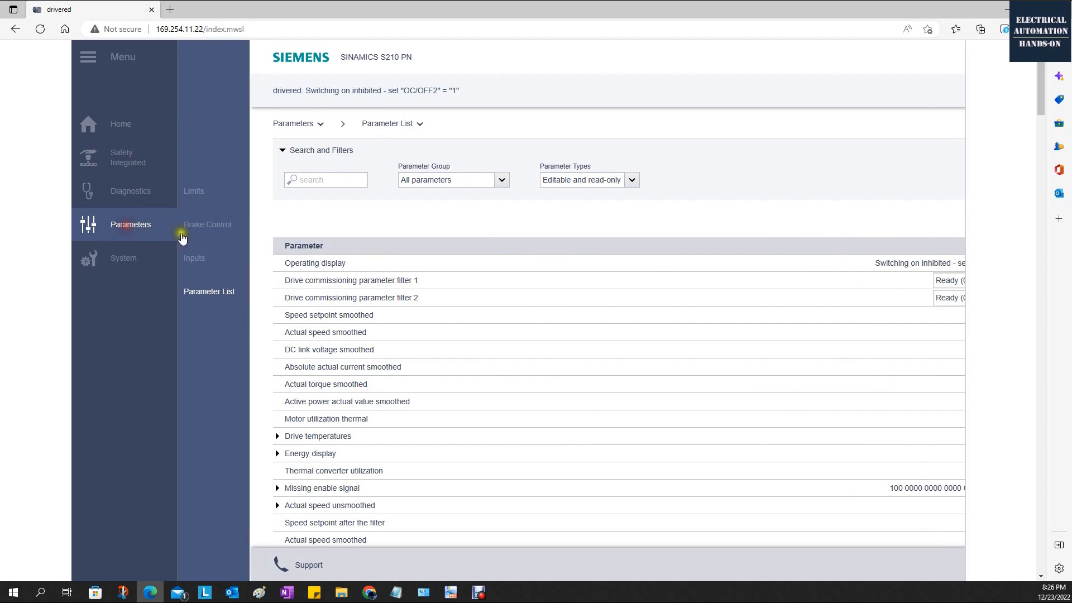
left_click(117, 258)
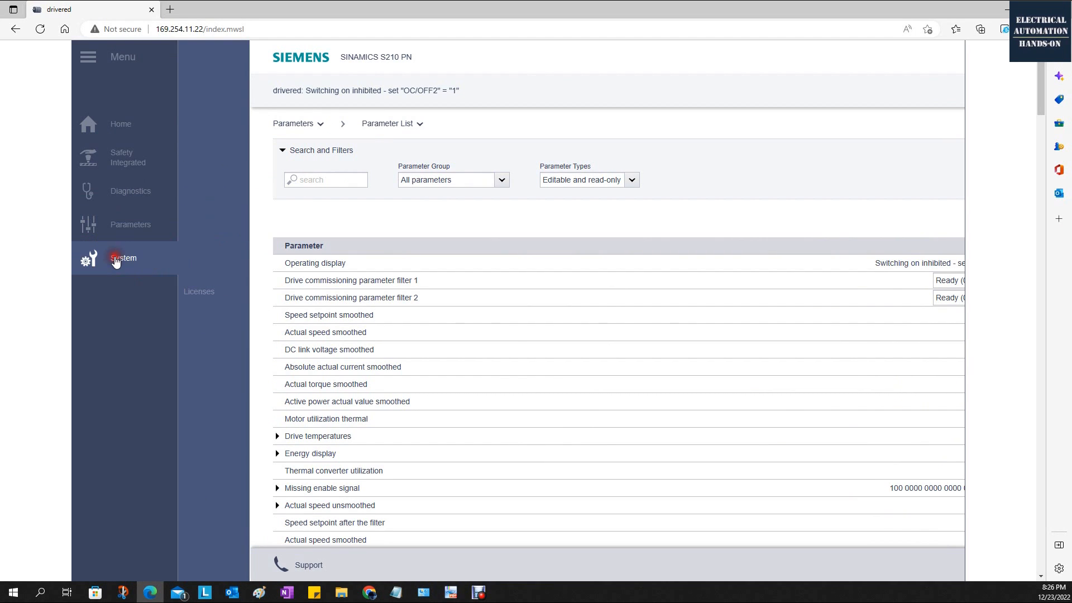
left_click(227, 296)
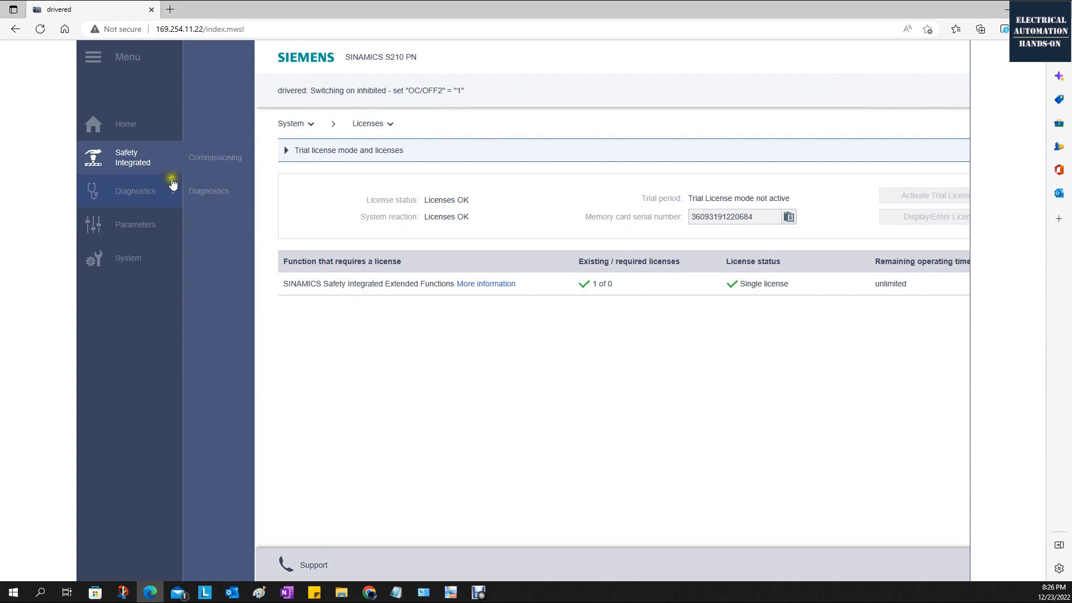
Examine the Safety Integrated commissioning and diagnostics pages available to the SINAMICS user.
left_click(221, 159)
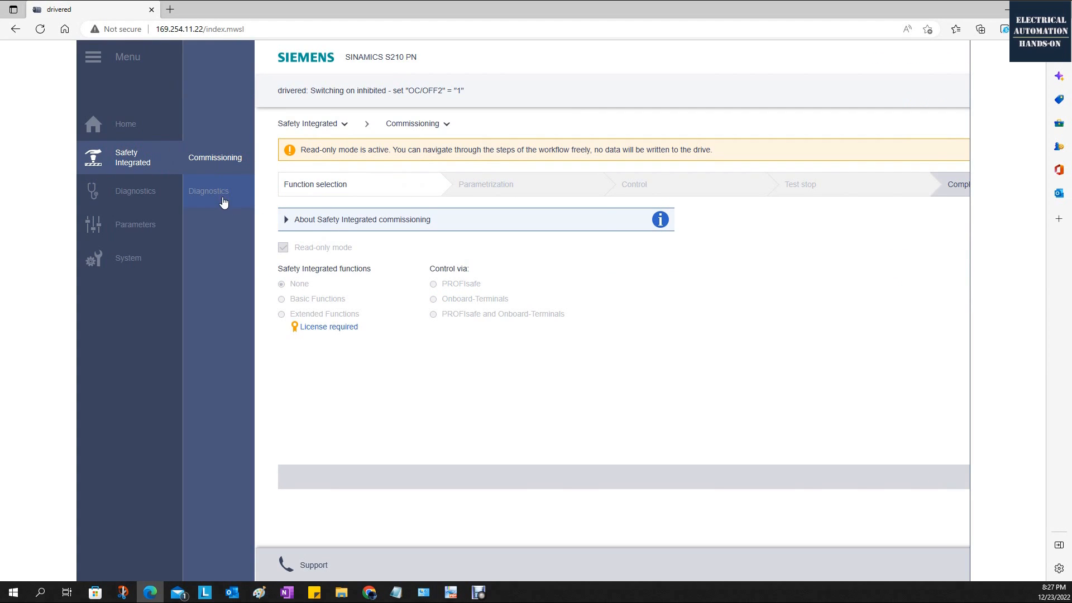
left_click(222, 195)
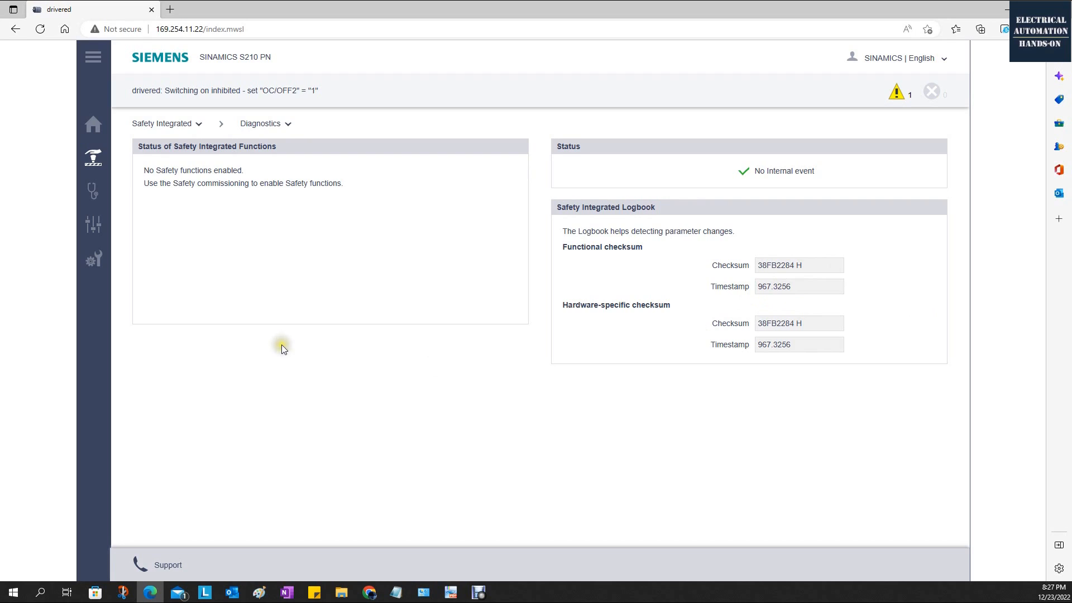
left_click(221, 159)
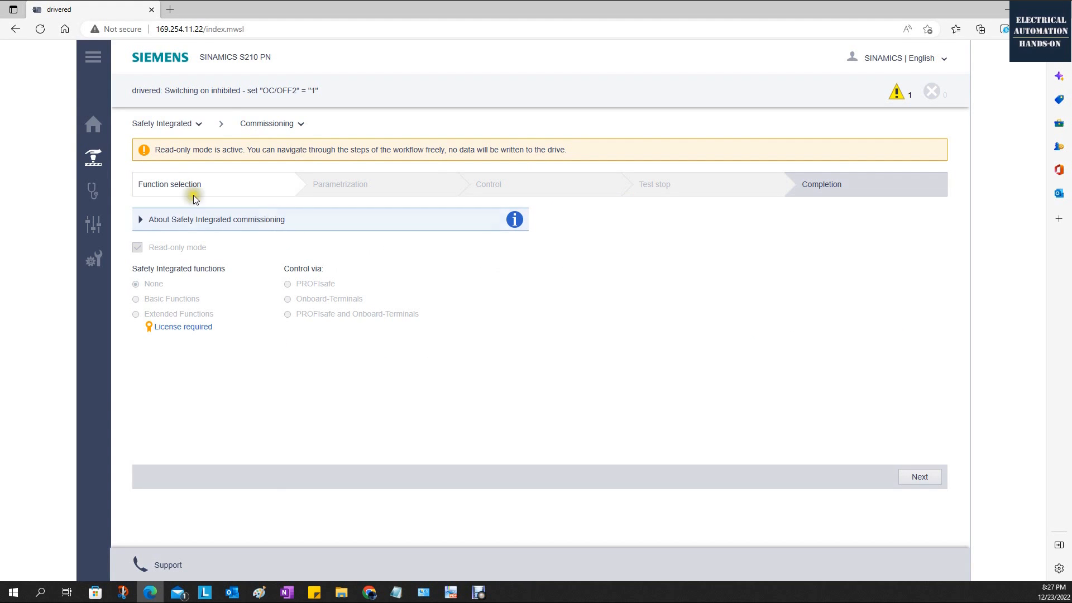
mouse_move(128, 164)
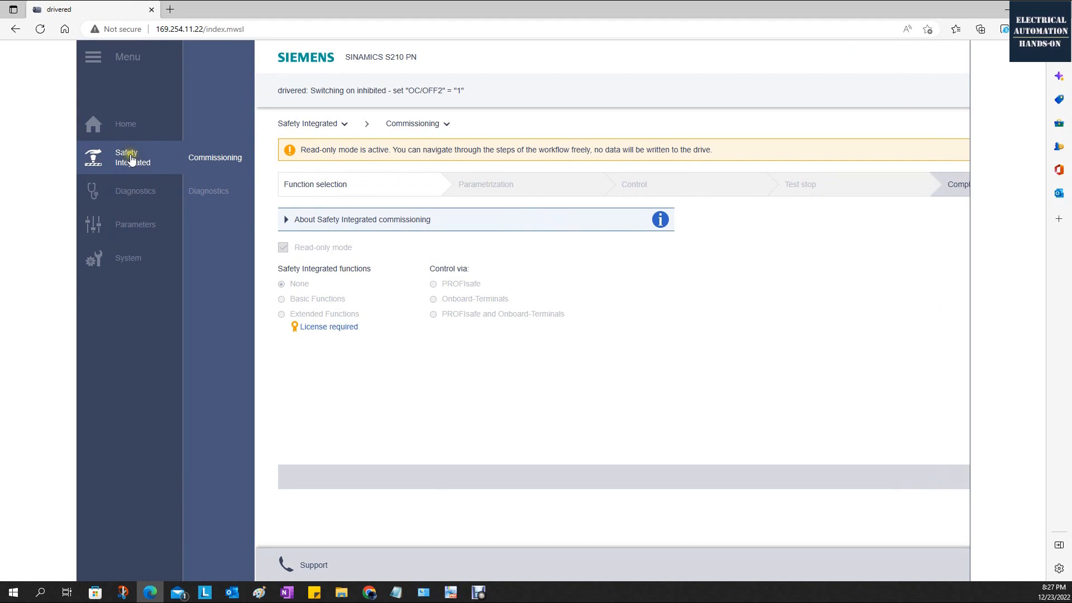
Return to the drive's home overview and check the telegram configured for the PLC connection.
left_click(129, 128)
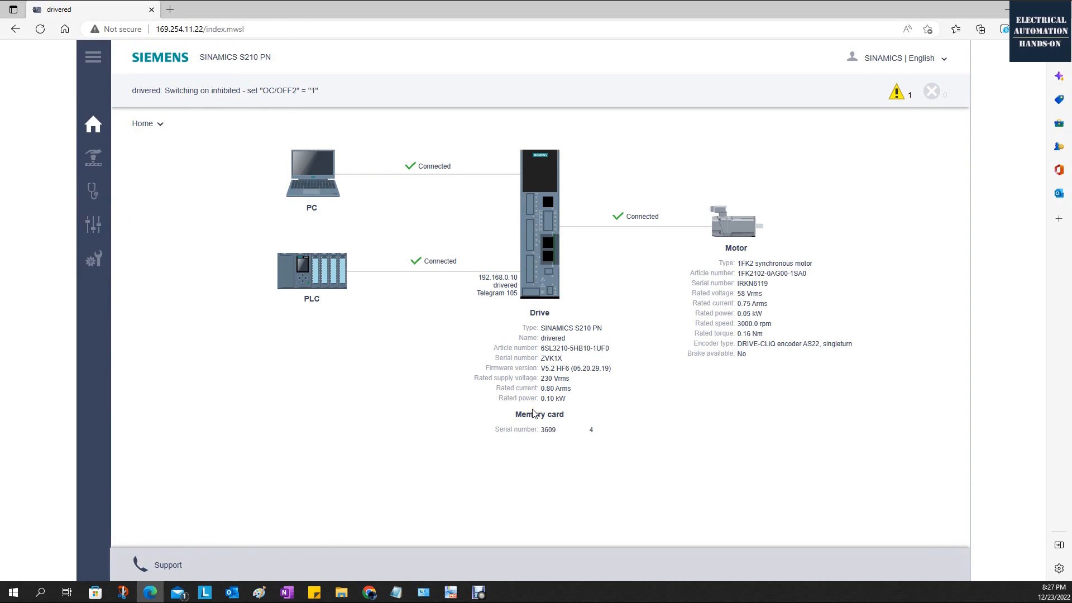
left_click_drag(479, 292, 521, 294)
left_click(655, 367)
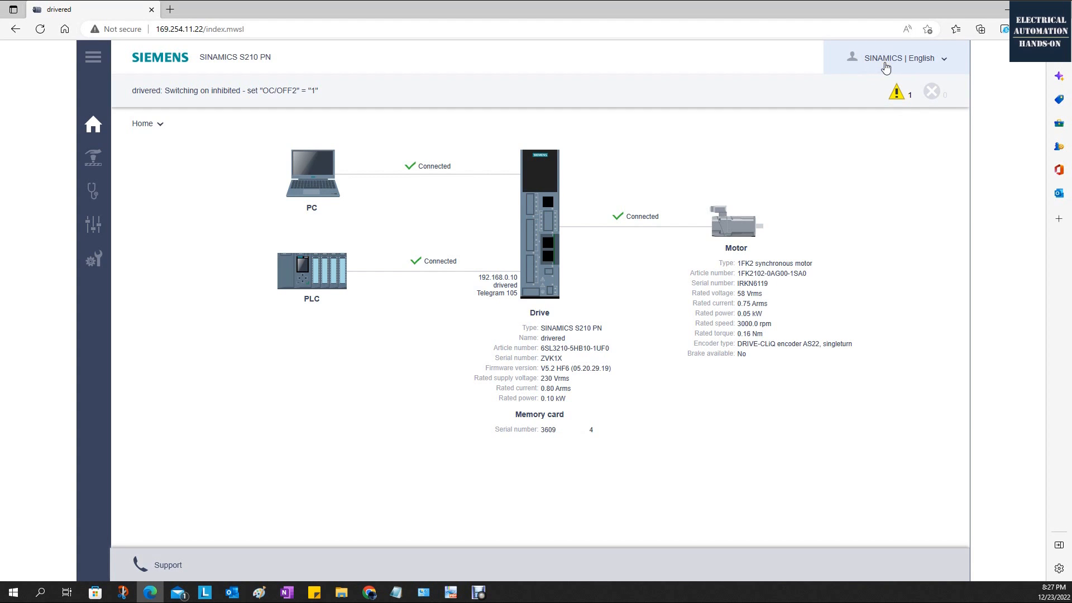
Log out the SINAMICS user and log in to the drive as Administrator with the account password.
left_click(919, 55)
left_click(887, 86)
left_click(530, 163)
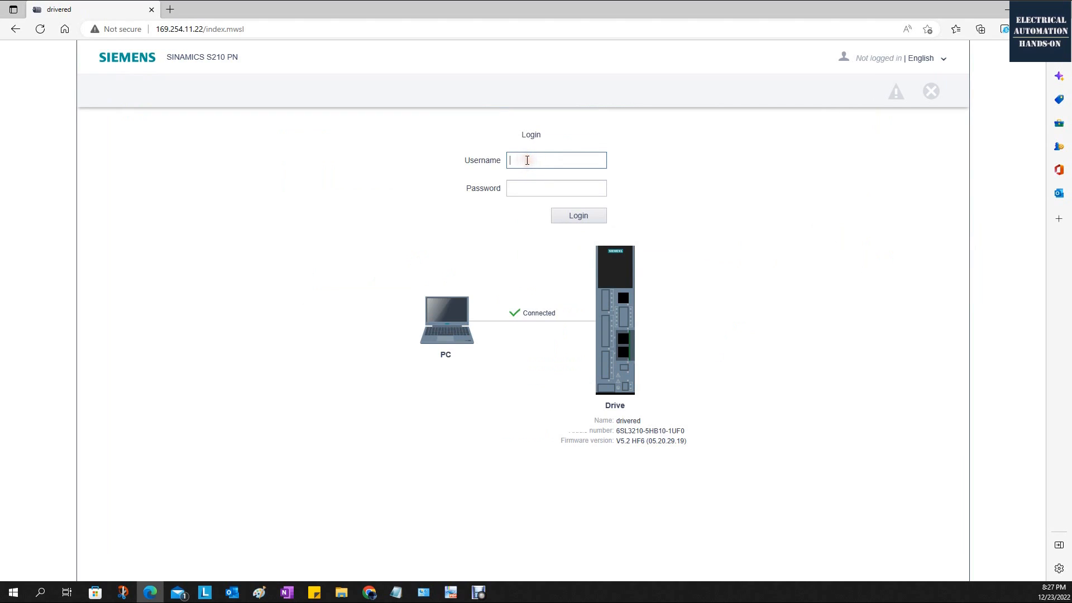
type("Administrator")
left_click(524, 188)
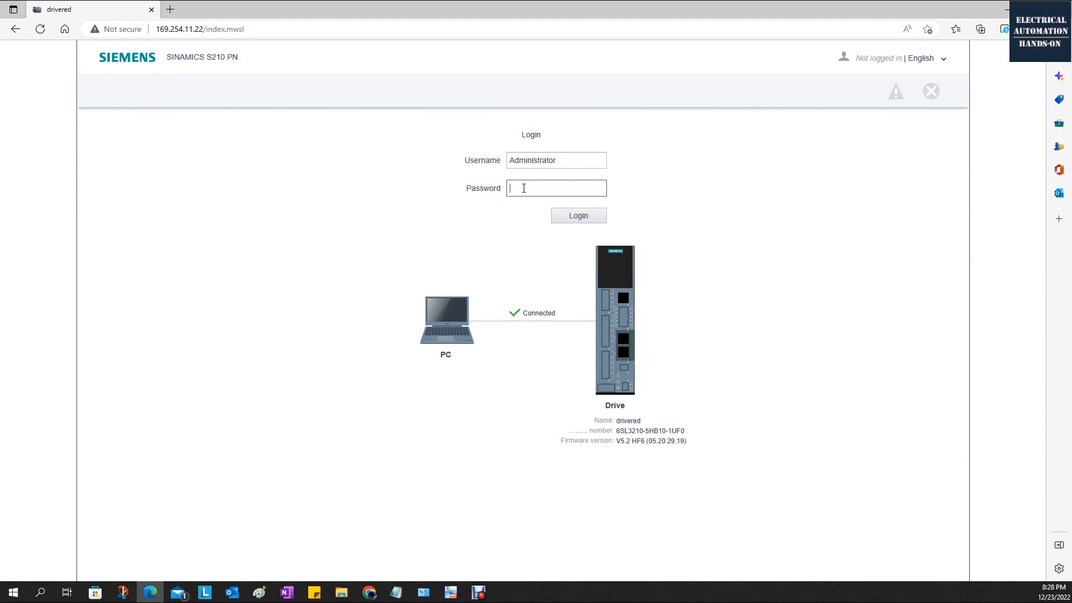
type("••••••••")
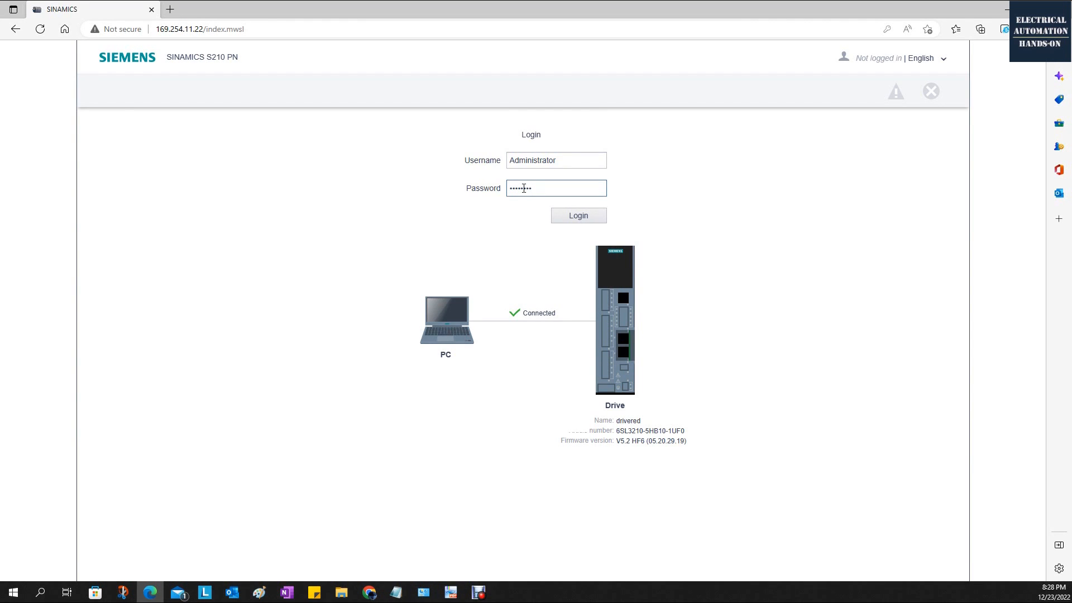
key("Return")
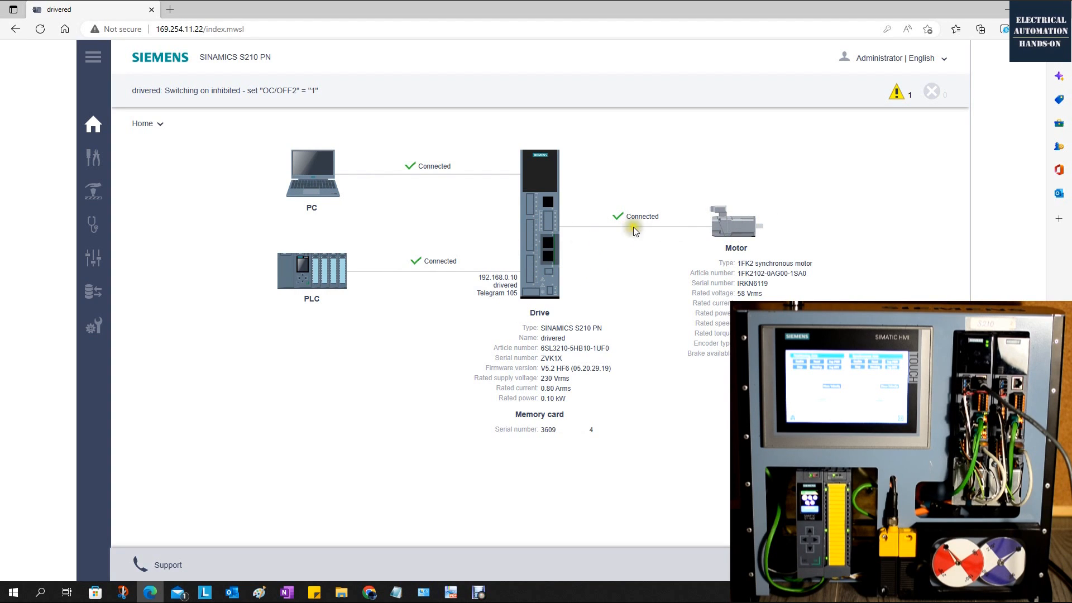
Open the drive's active alarm messages and read the cause and remedy of the PROFIsafe configuration alarm.
left_click(899, 99)
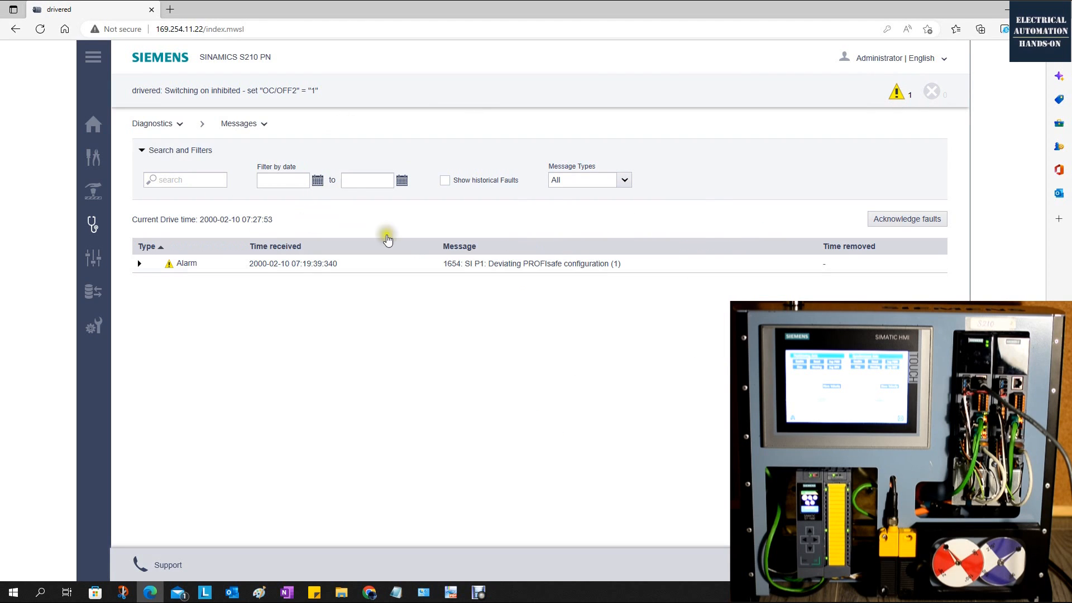
left_click(140, 263)
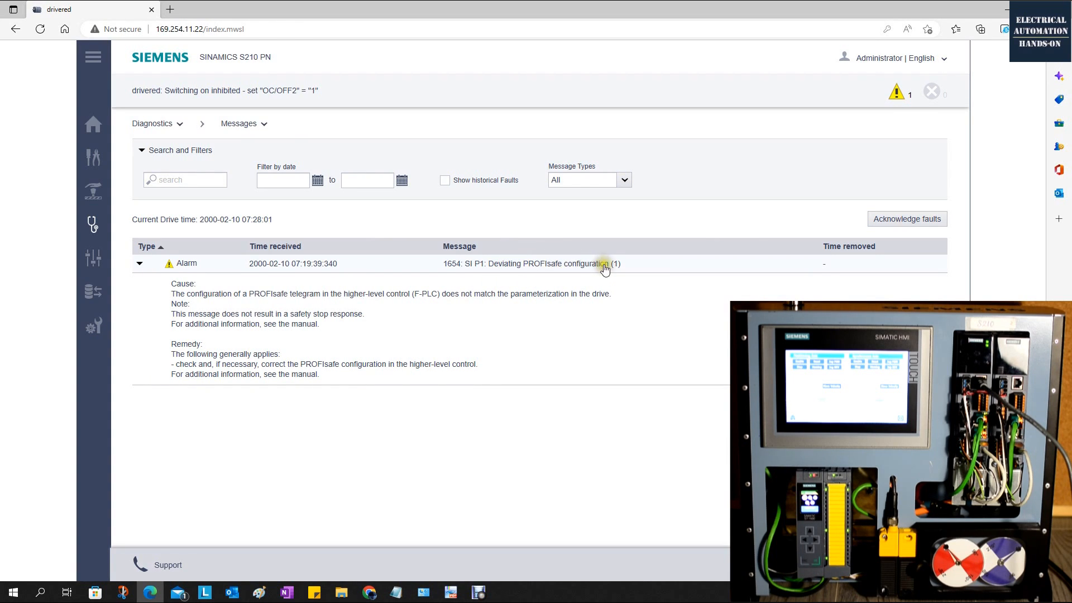
left_click(397, 328)
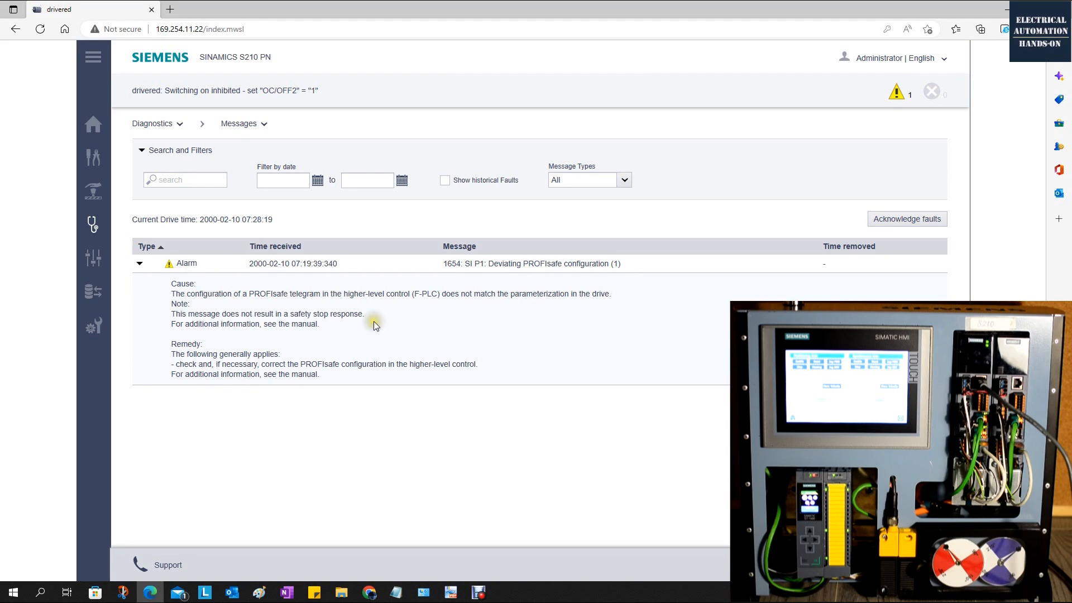
left_click(300, 295)
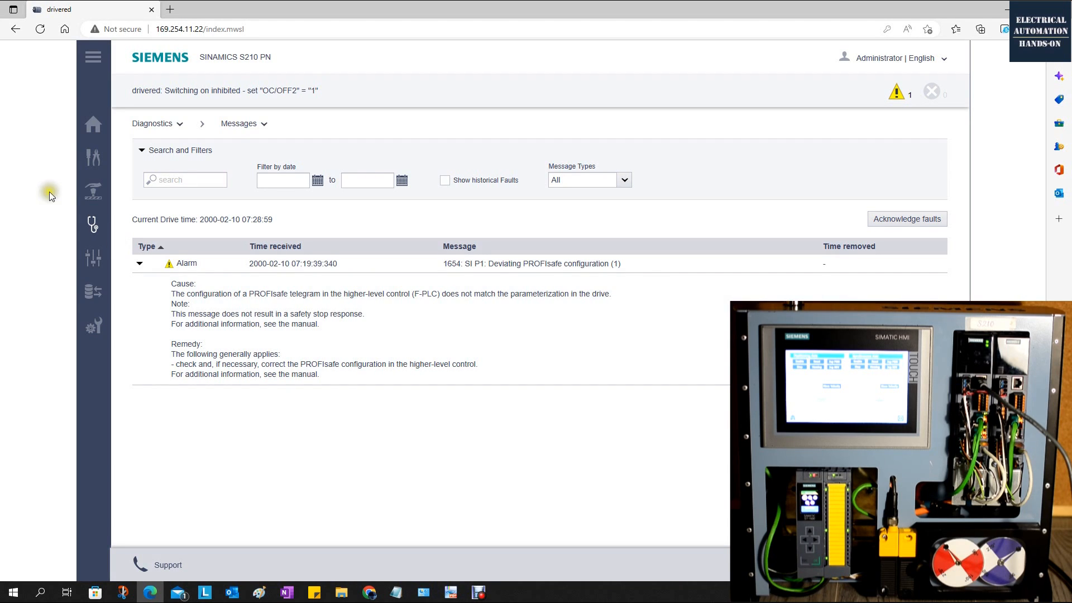
Open the commissioning device properties and examine the device name and the clockwise and counterclockwise motor rotation options.
mouse_move(147, 208)
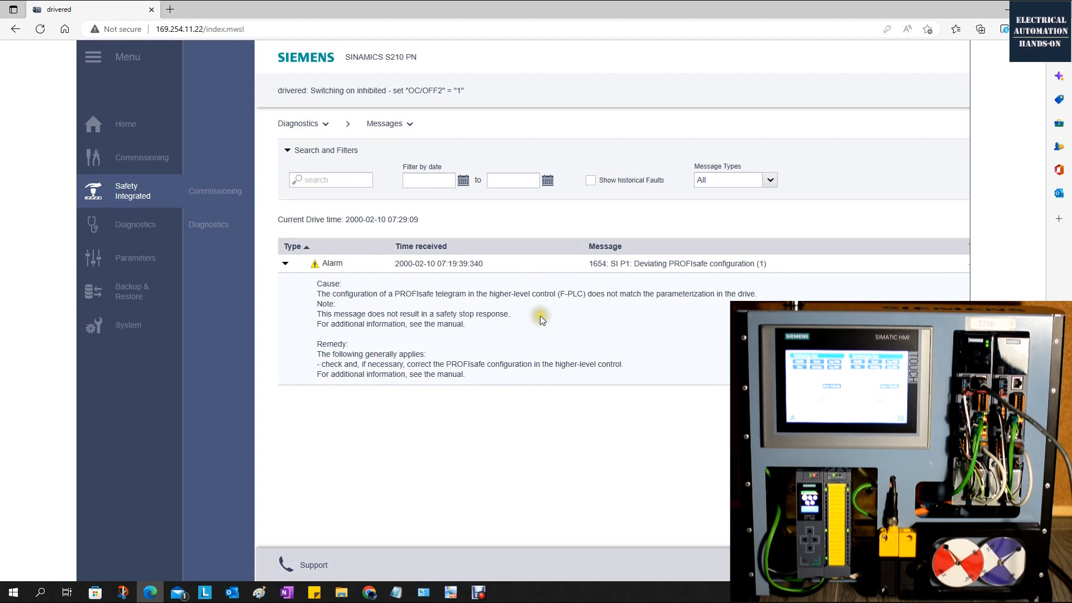
left_click(147, 162)
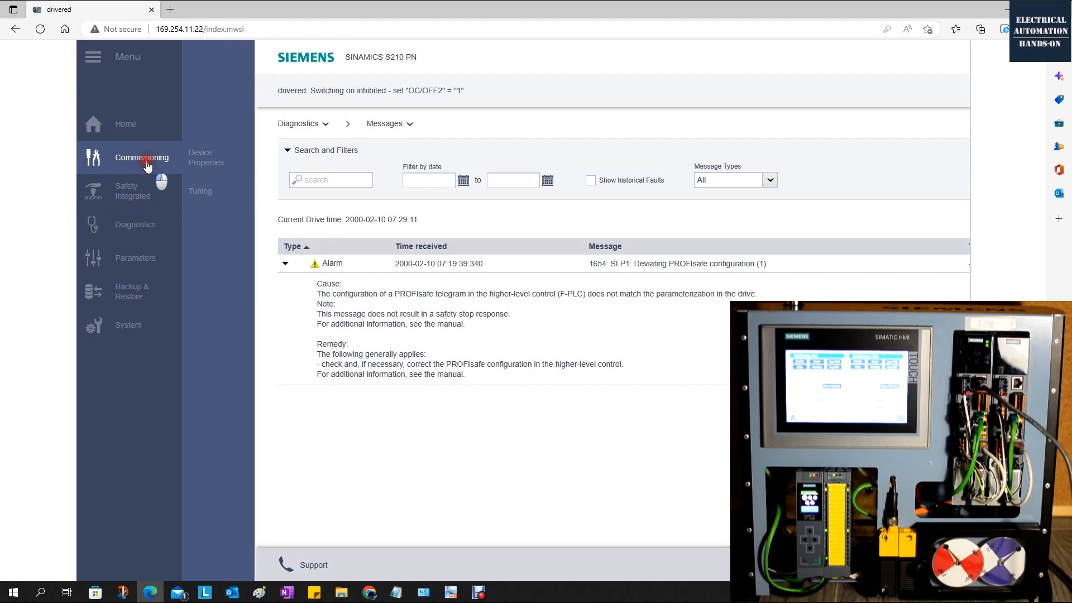
left_click(203, 163)
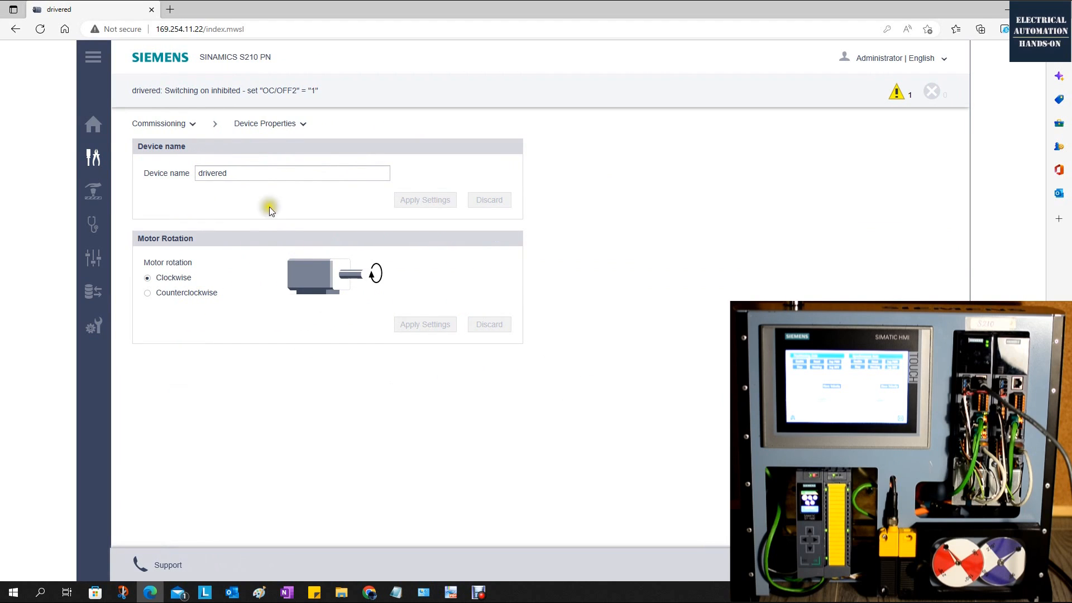
left_click_drag(144, 175, 180, 178)
left_click(169, 173)
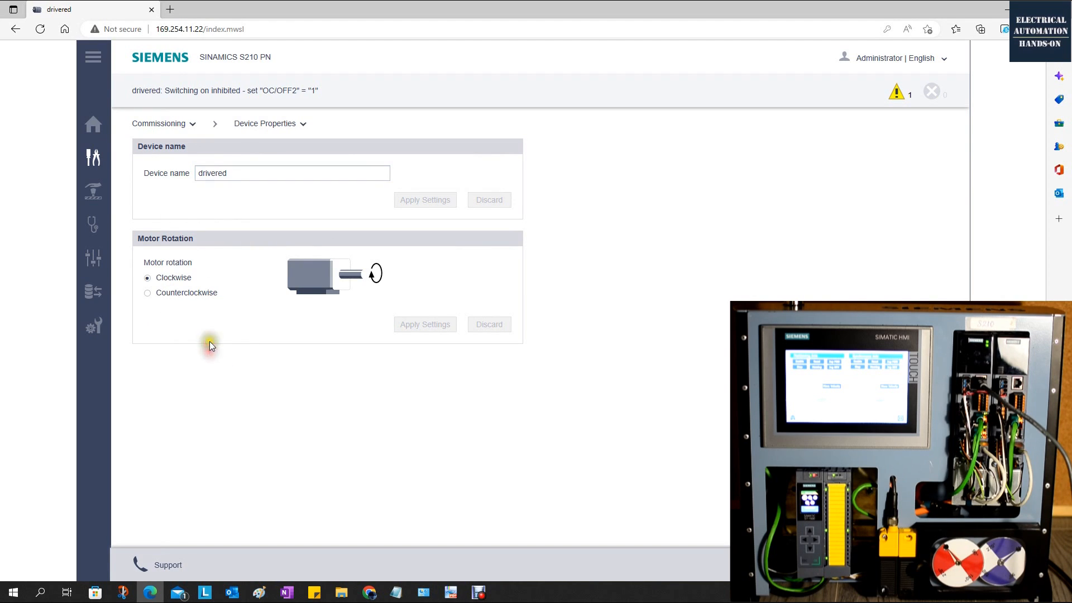
double_click(239, 175)
left_click(239, 175)
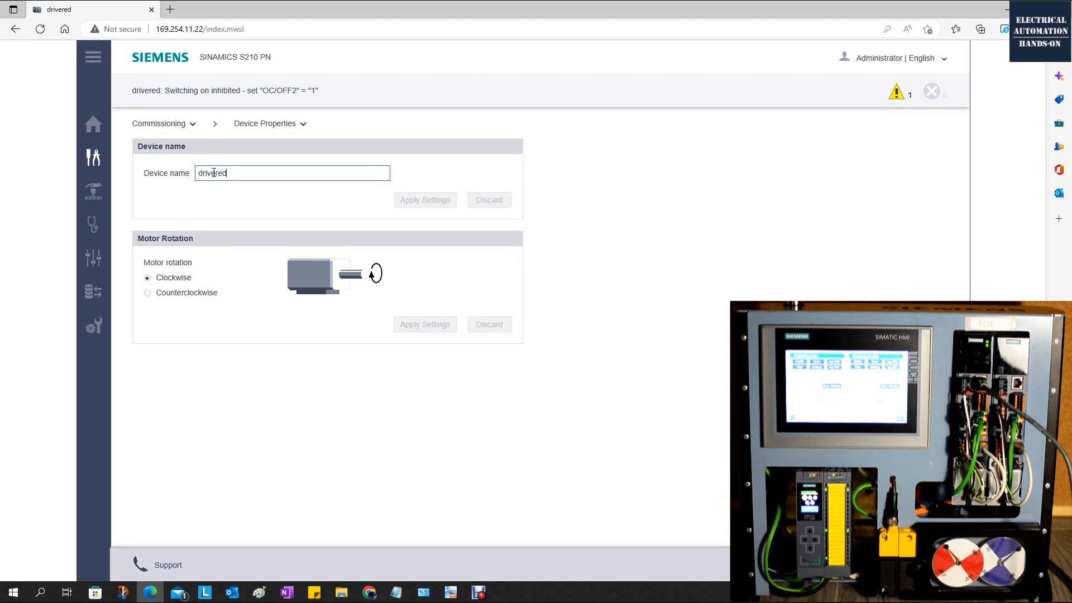
left_click_drag(197, 173, 242, 178)
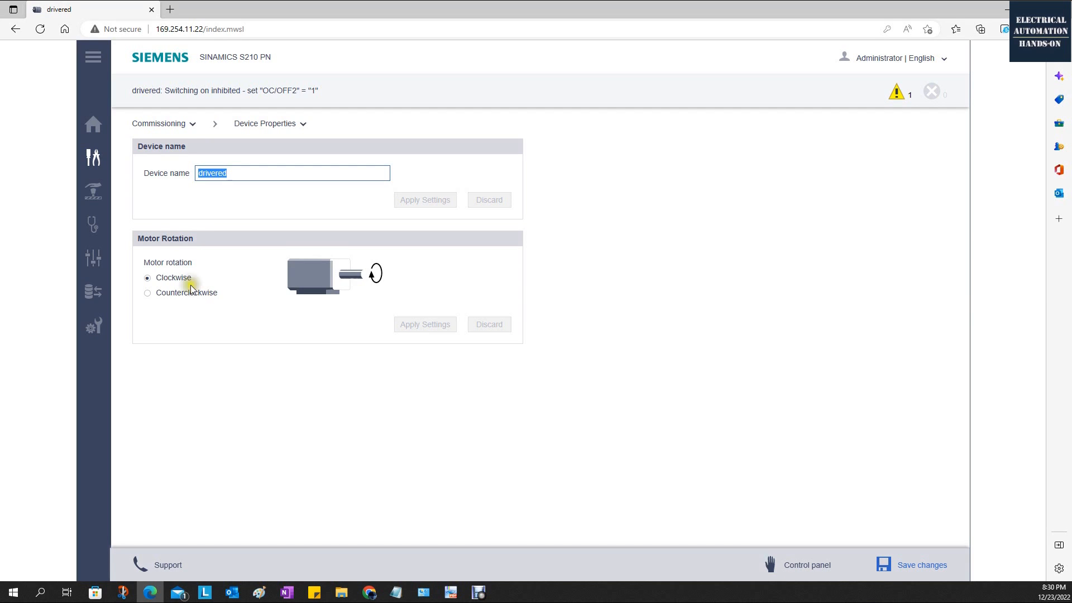
left_click(147, 292)
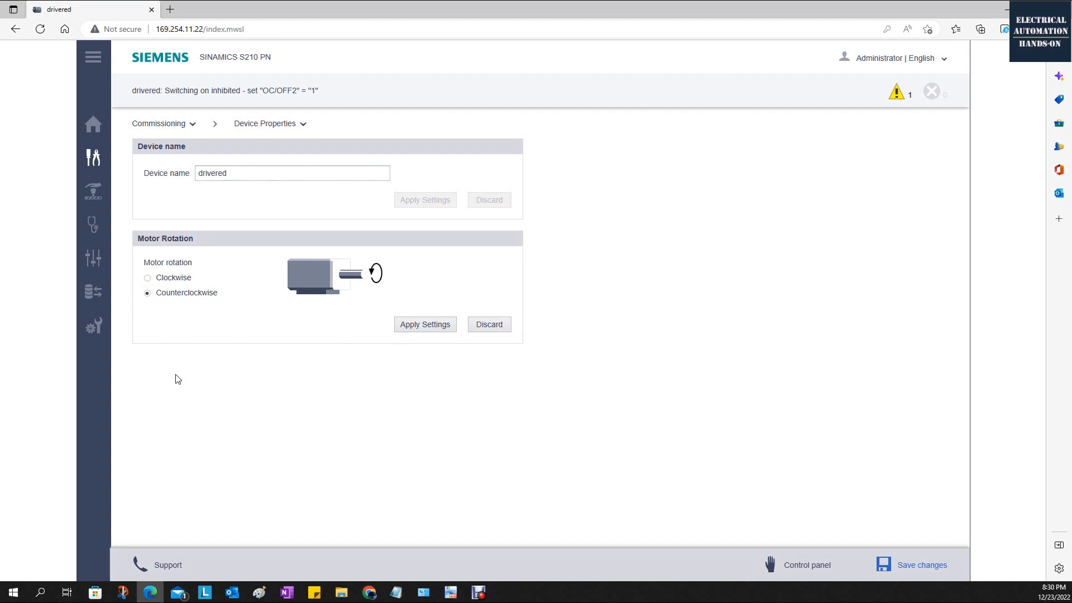
left_click(149, 279)
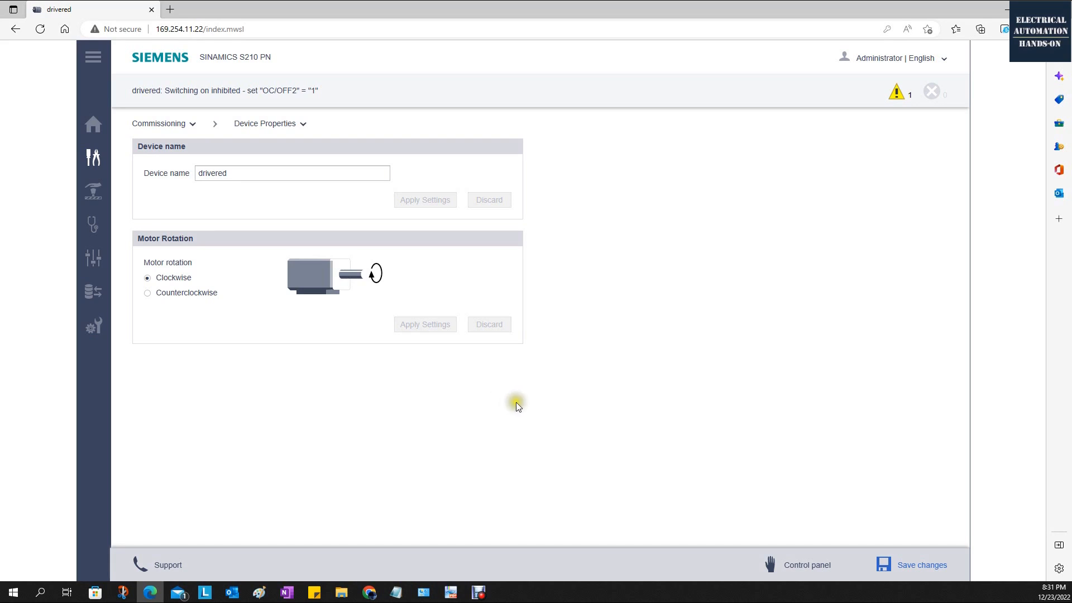
Open the drive's control panel, take over control and confirm the safety notice.
left_click(815, 563)
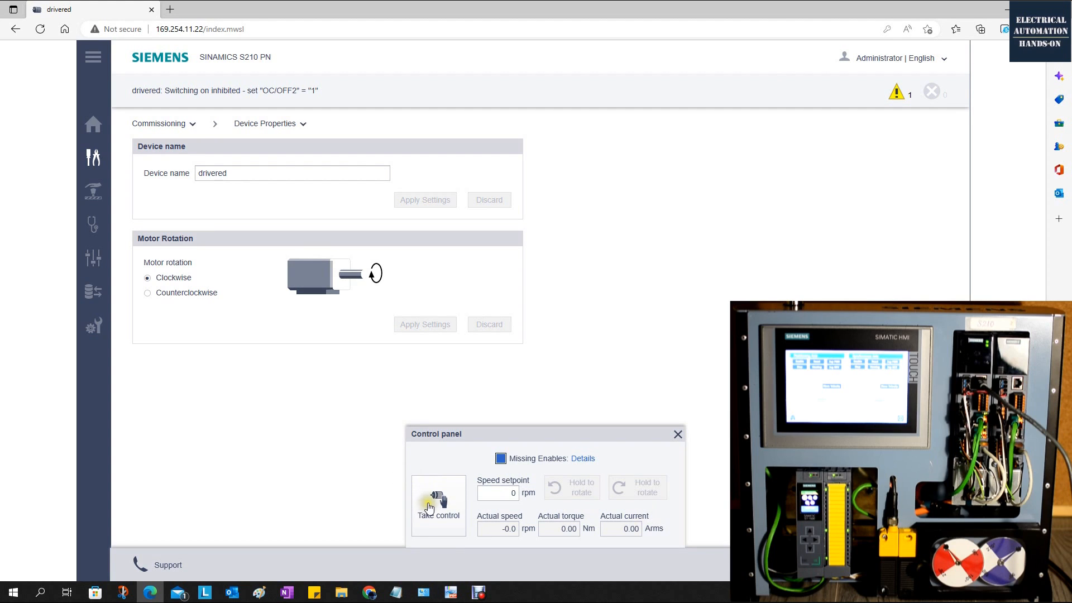
left_click(446, 505)
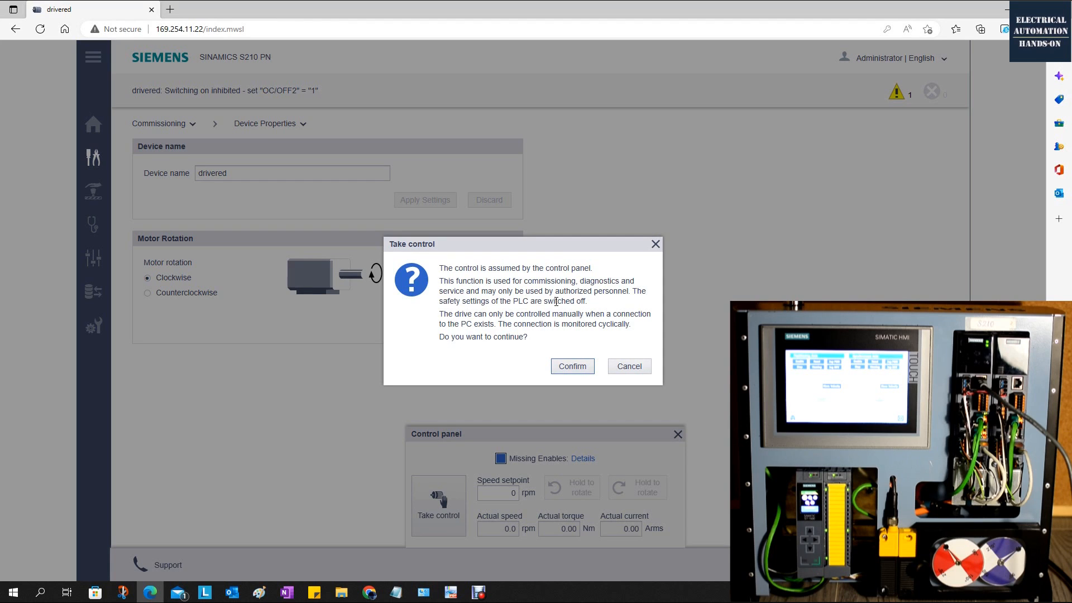
left_click(567, 367)
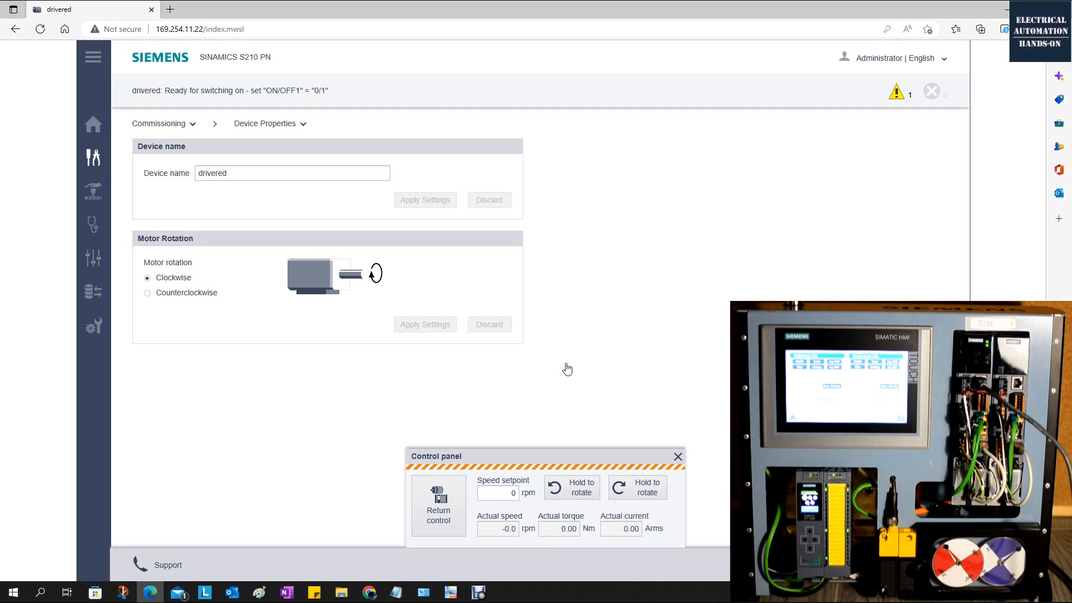
Set the control panel's speed setpoint to 60 rpm.
left_click(581, 488)
left_click(683, 491)
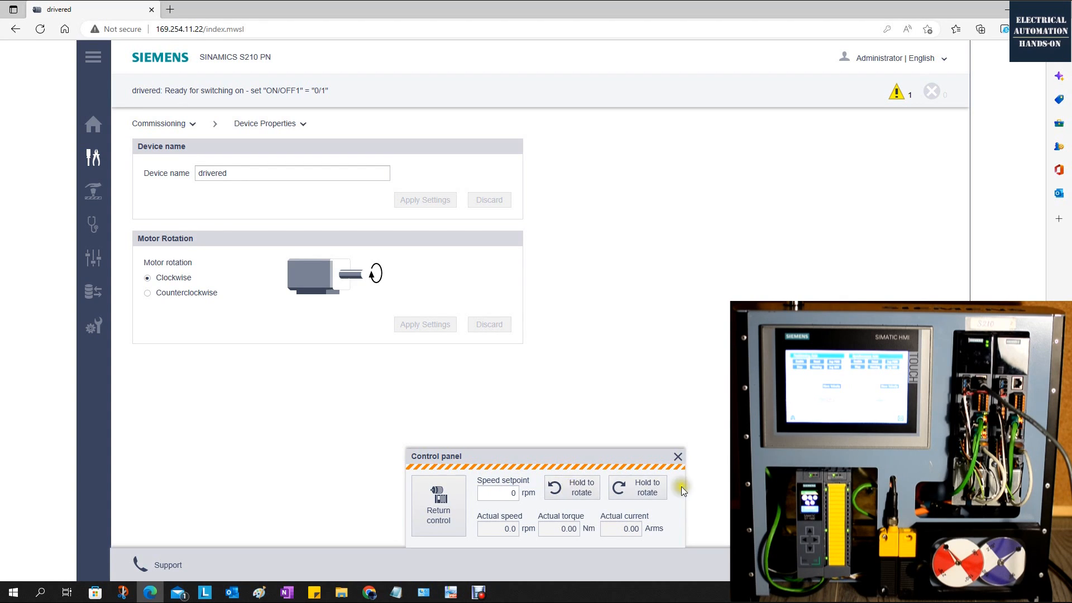
left_click(515, 487)
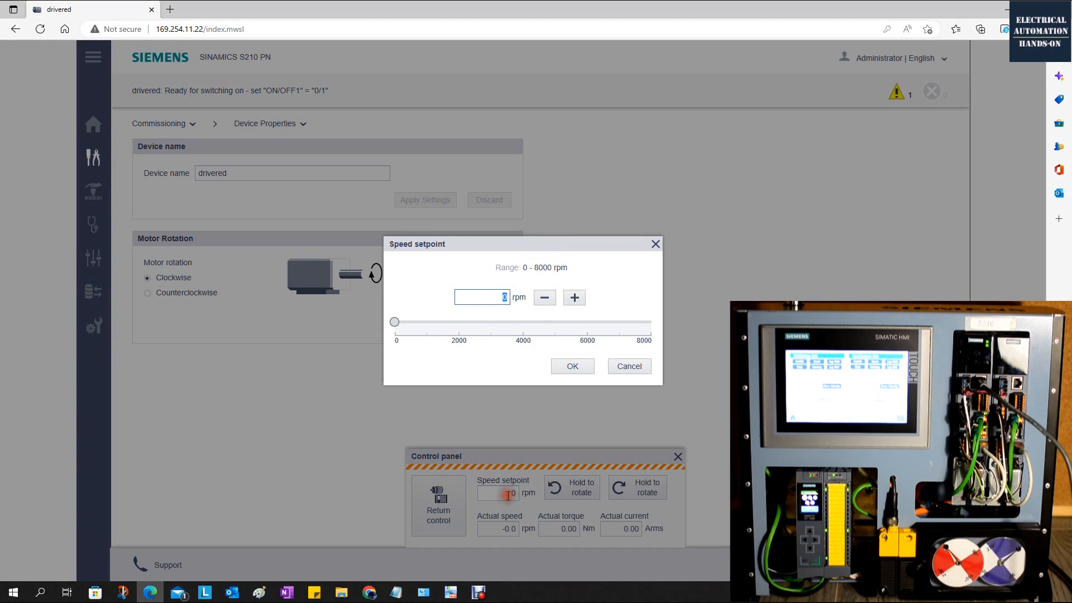
type("60")
left_click(574, 367)
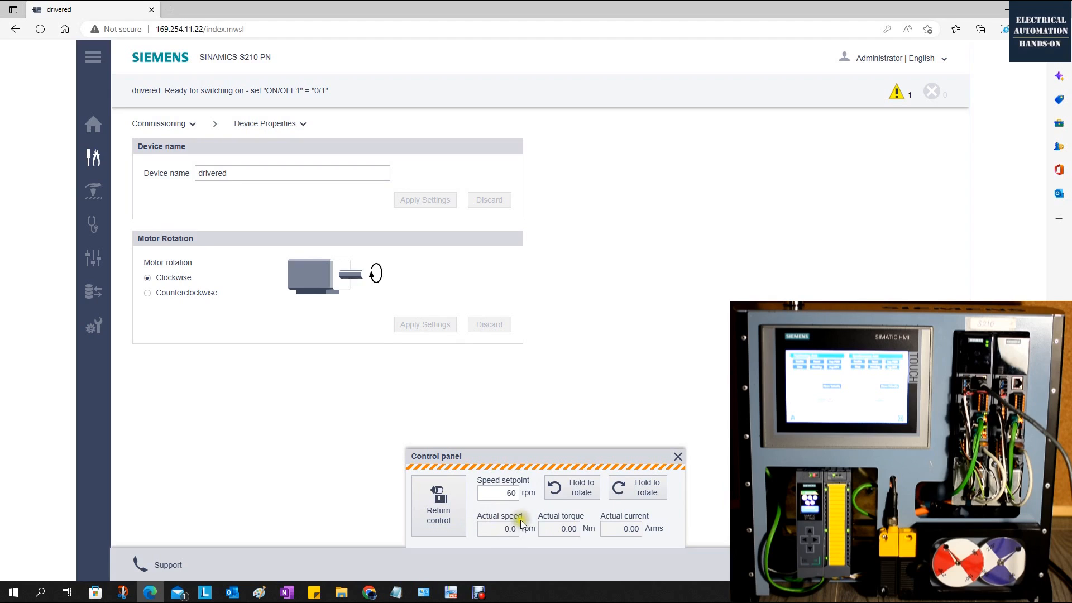
Jog the motor at the set speed in both the clockwise and counterclockwise directions.
left_click(568, 528)
left_click(581, 494)
left_click(642, 493)
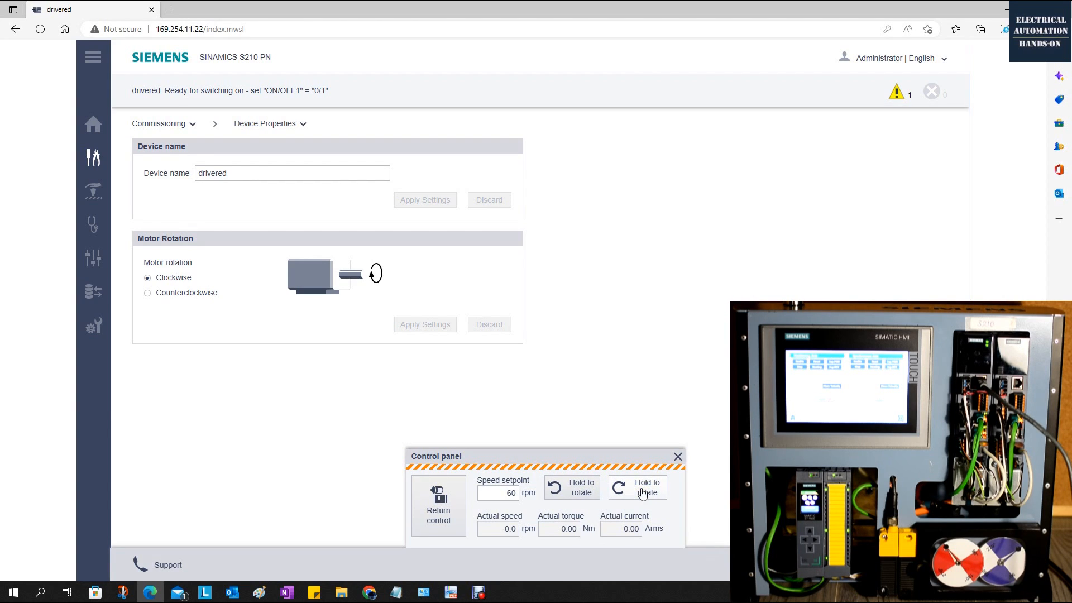
left_click(642, 493)
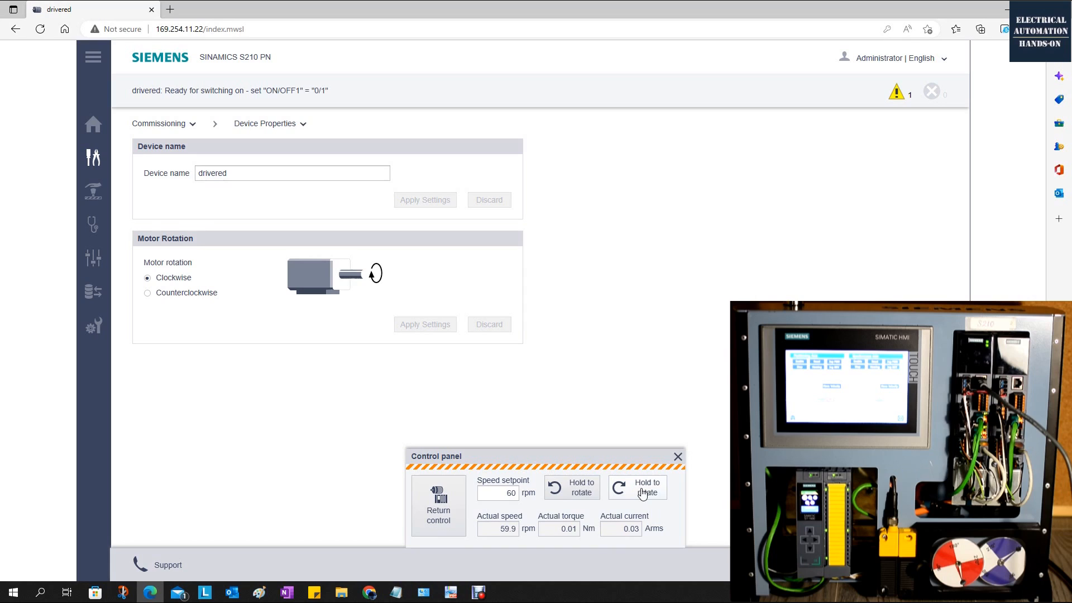
left_click(581, 492)
left_click(580, 489)
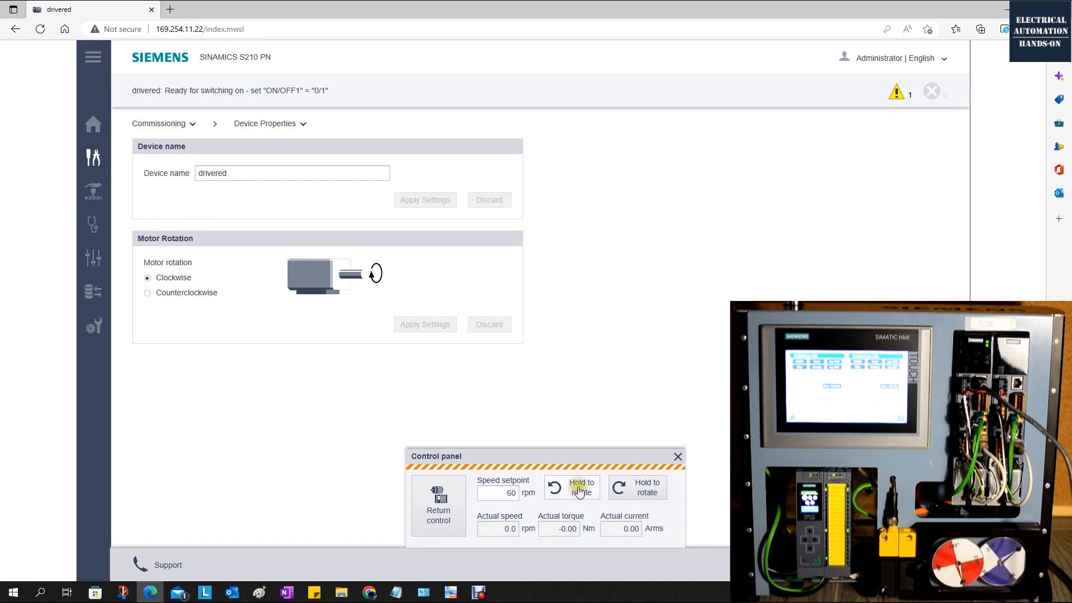
left_click(579, 490)
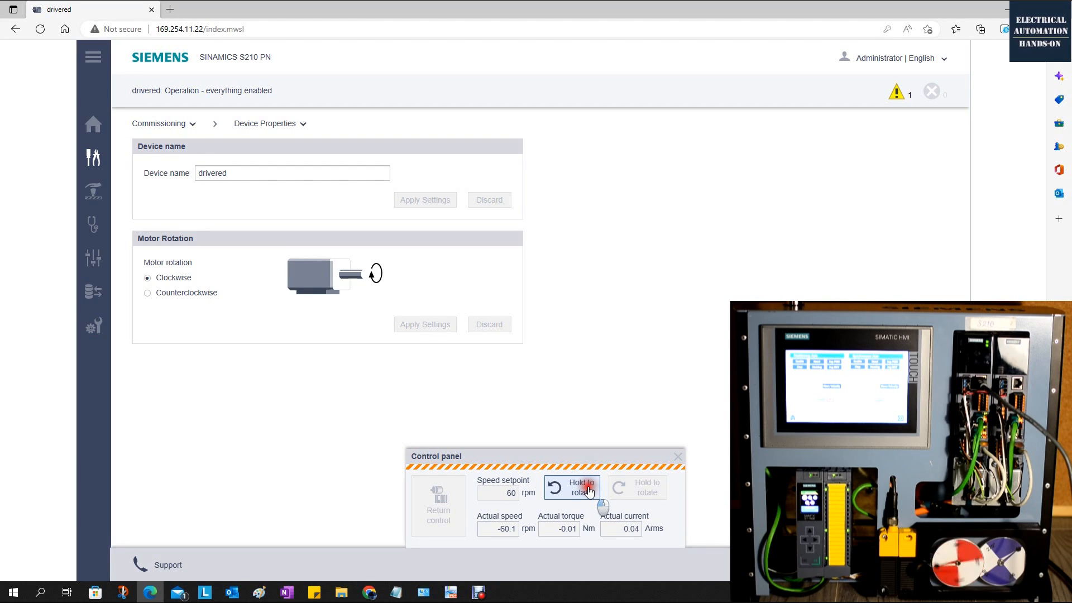
left_click_drag(589, 491, 589, 491)
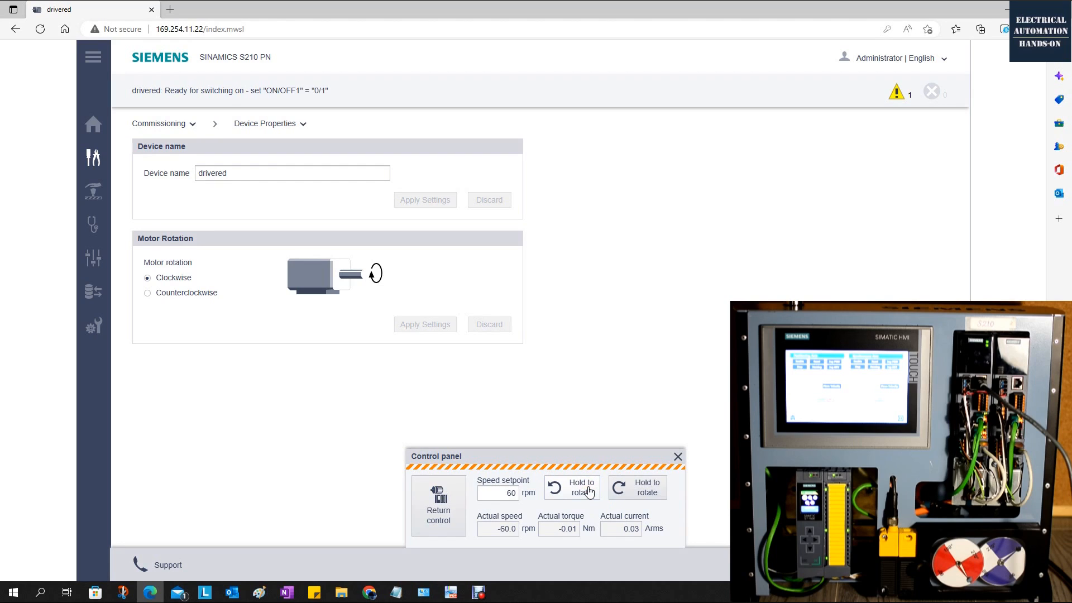
Return control from the control panel, confirm the handover and close the panel.
left_click(434, 508)
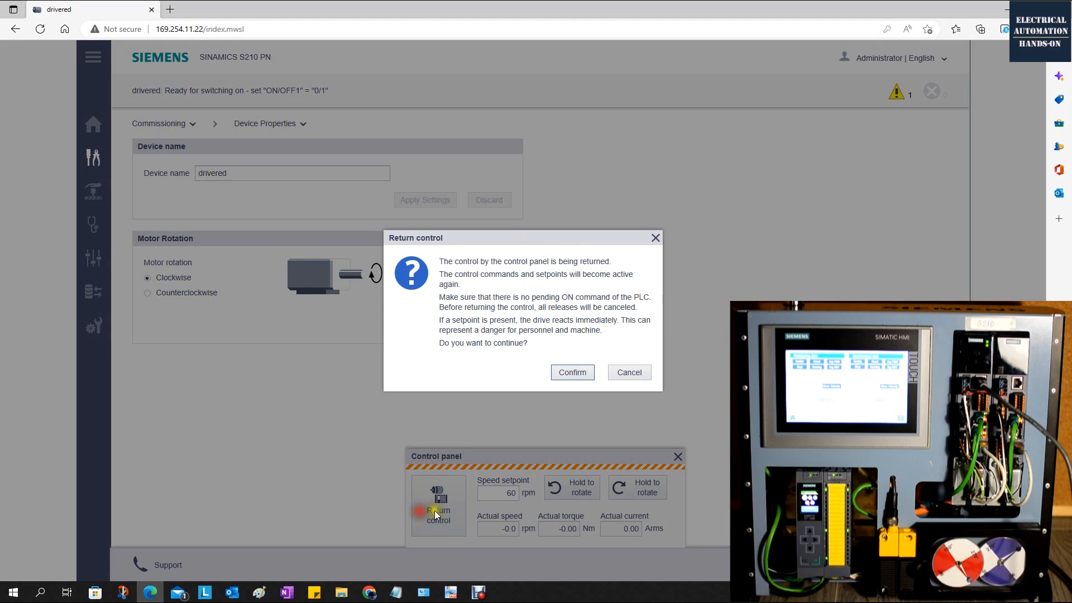
left_click(572, 373)
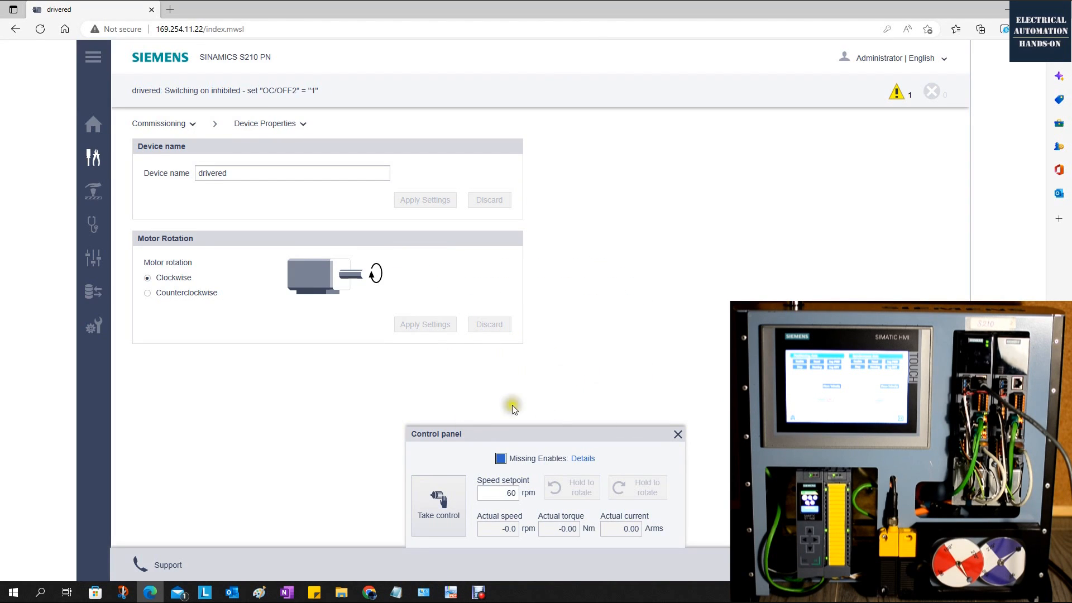
left_click(682, 434)
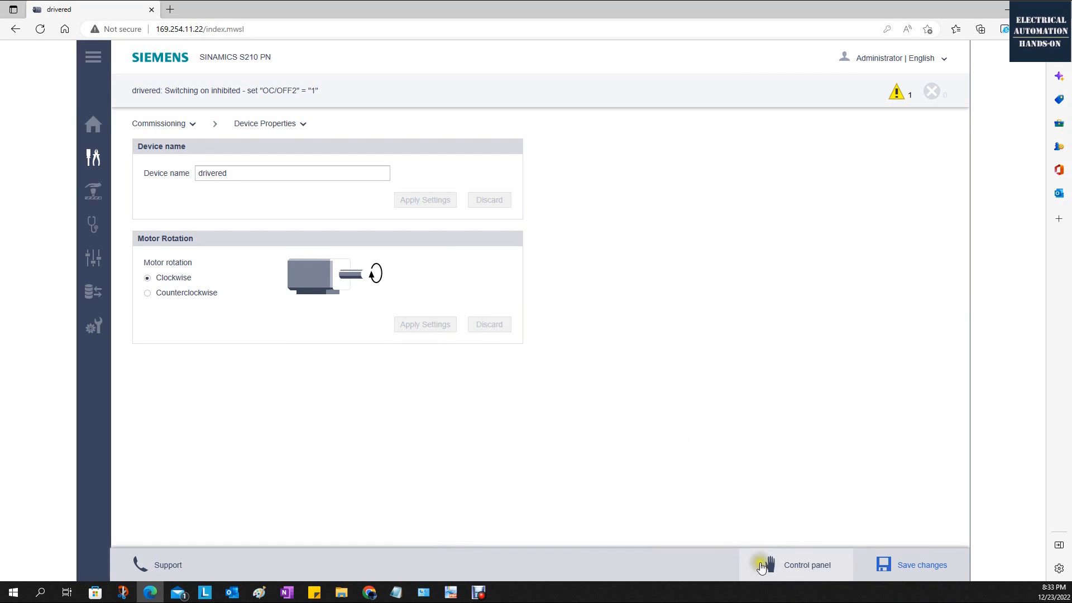
Set the motor rotation to Counterclockwise and apply the setting.
left_click(147, 292)
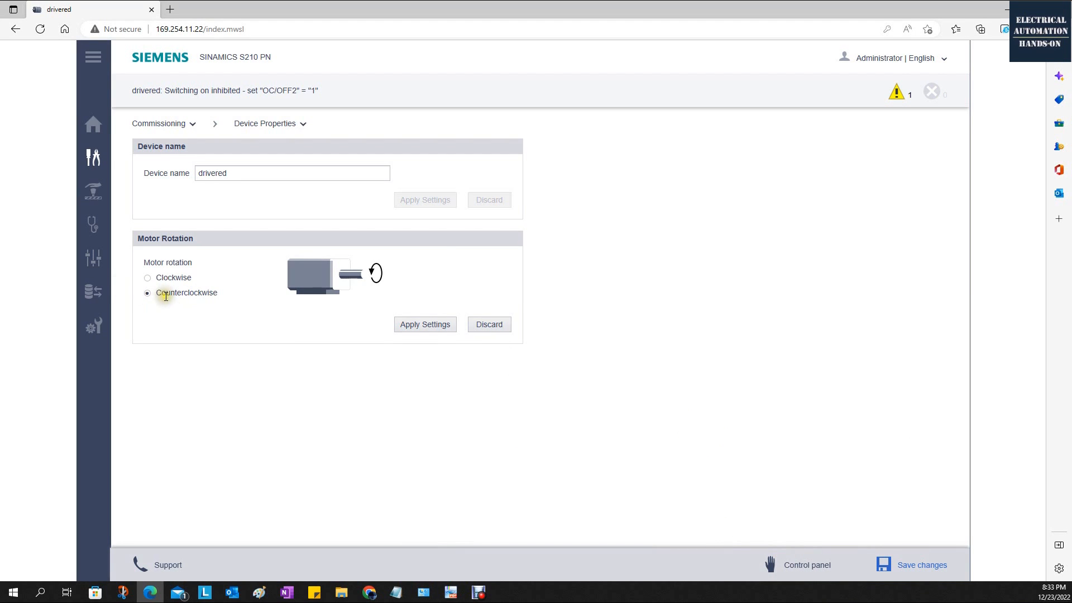
left_click(425, 323)
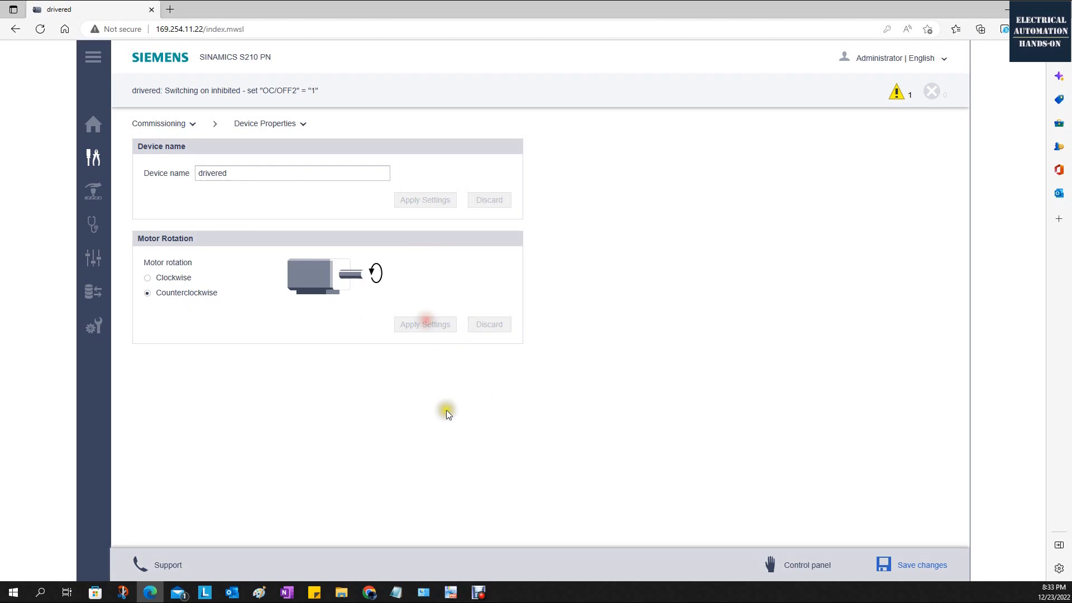
Take control of the drive from the control panel and jog the motor both ways at 60 rpm with Counterclockwise rotation set.
left_click(792, 565)
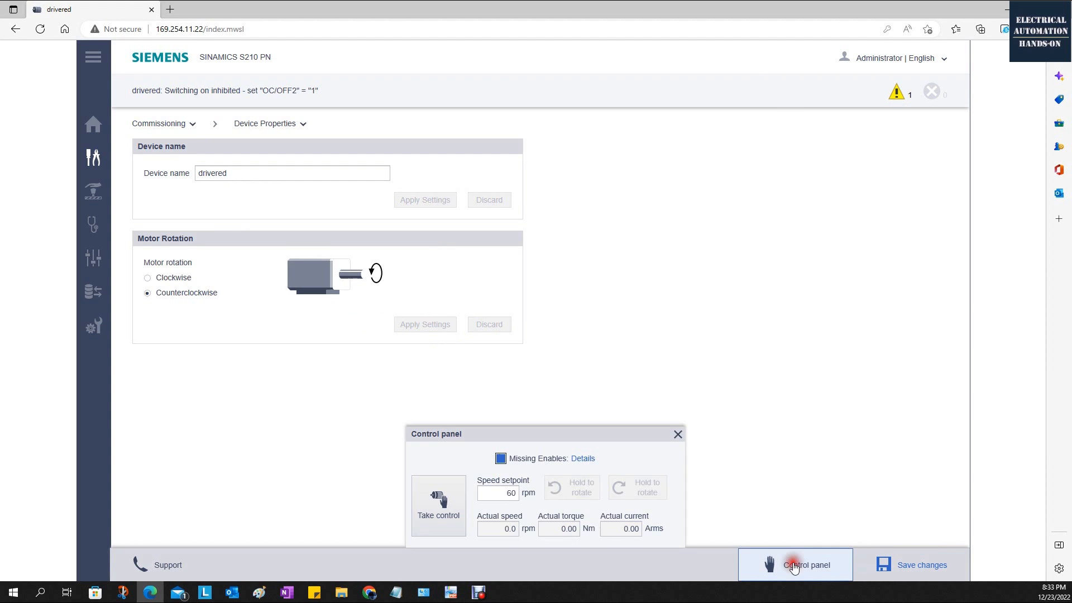
left_click(454, 495)
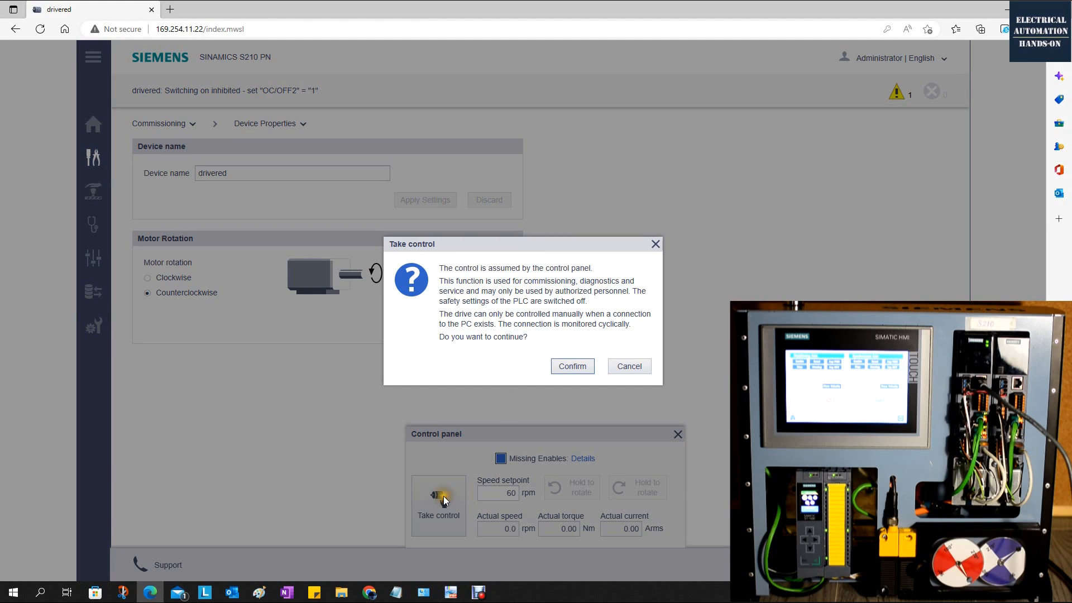
left_click(565, 368)
left_click(653, 485)
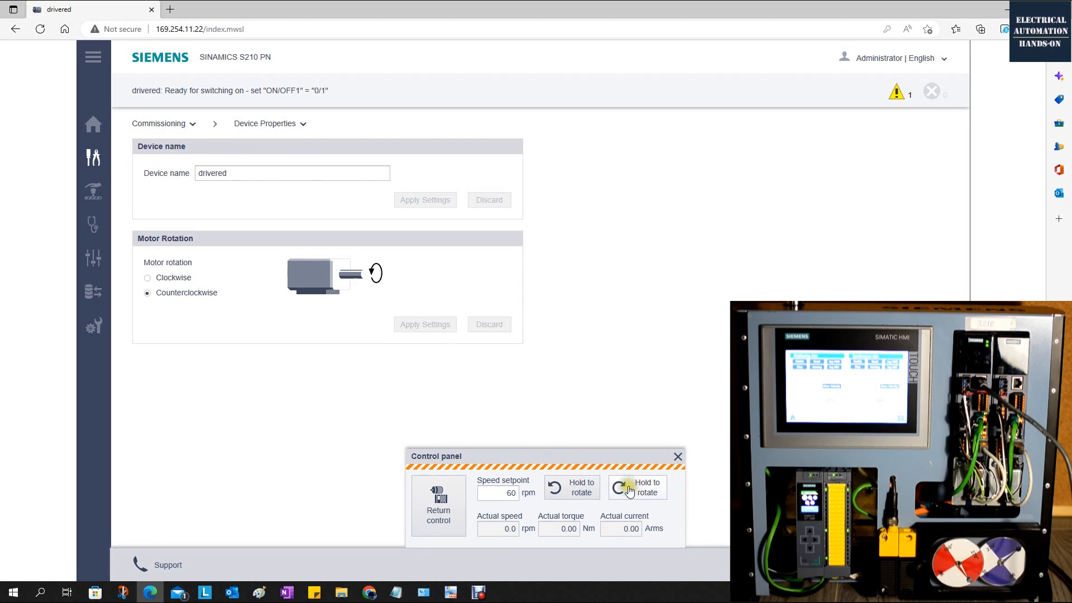
left_click(640, 490)
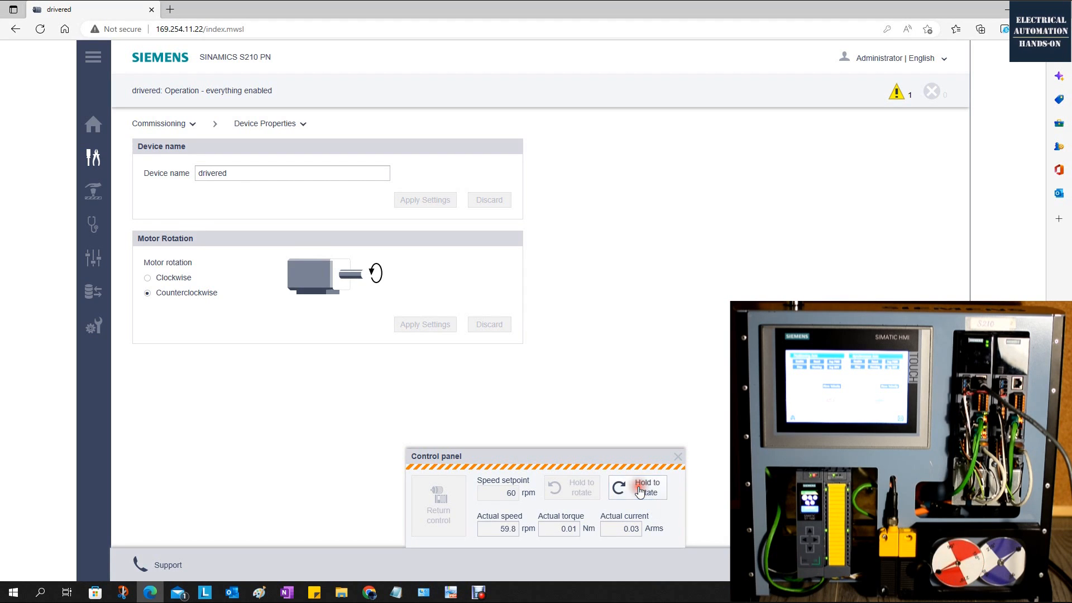
left_click(567, 491)
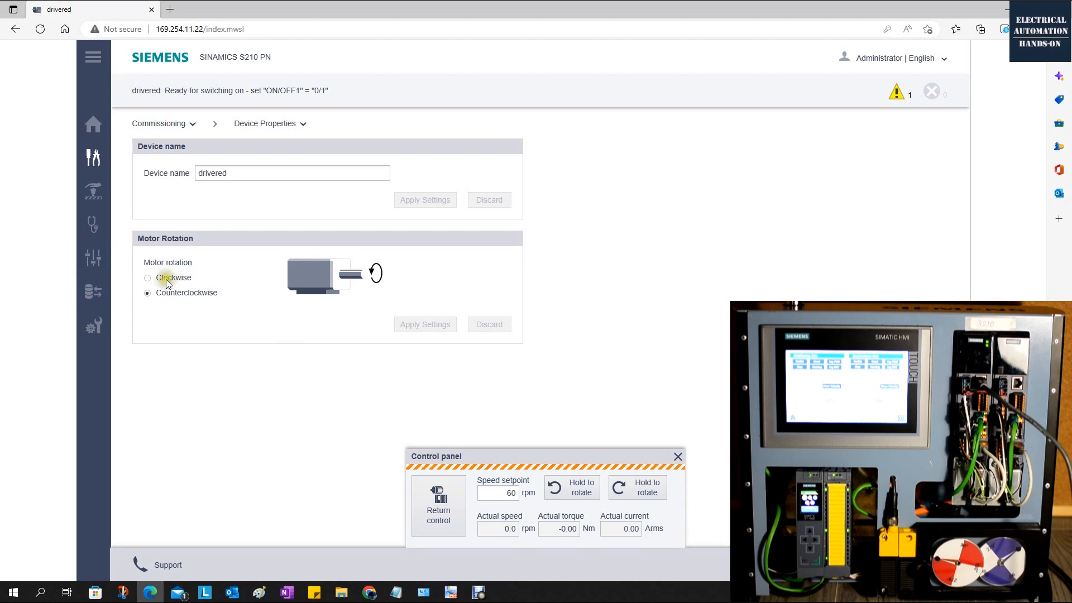
Close the control panel, set the motor rotation to Clockwise and apply the setting.
left_click(678, 457)
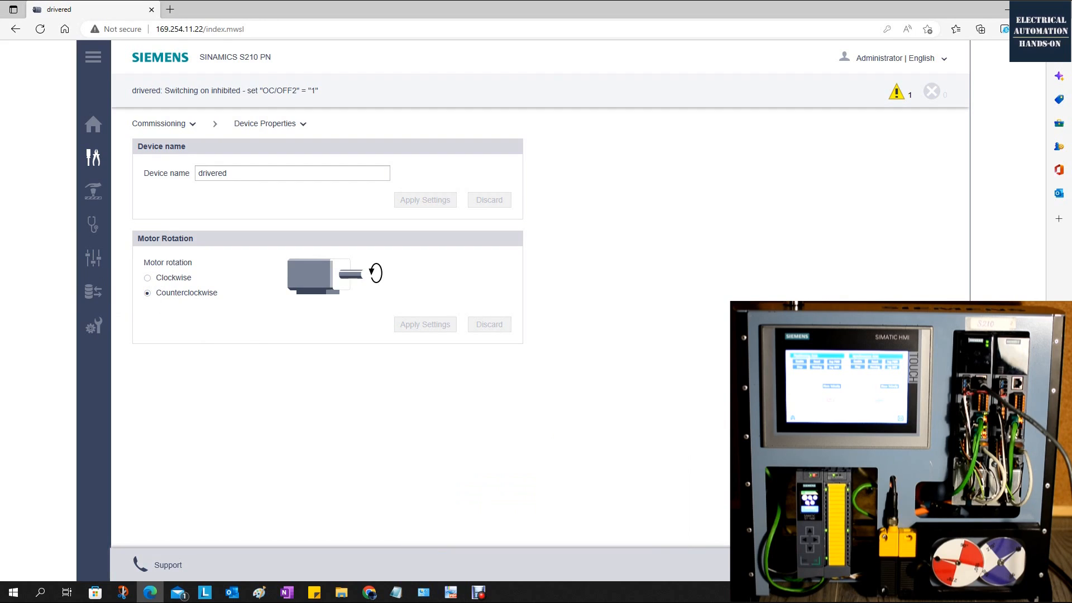
left_click(147, 278)
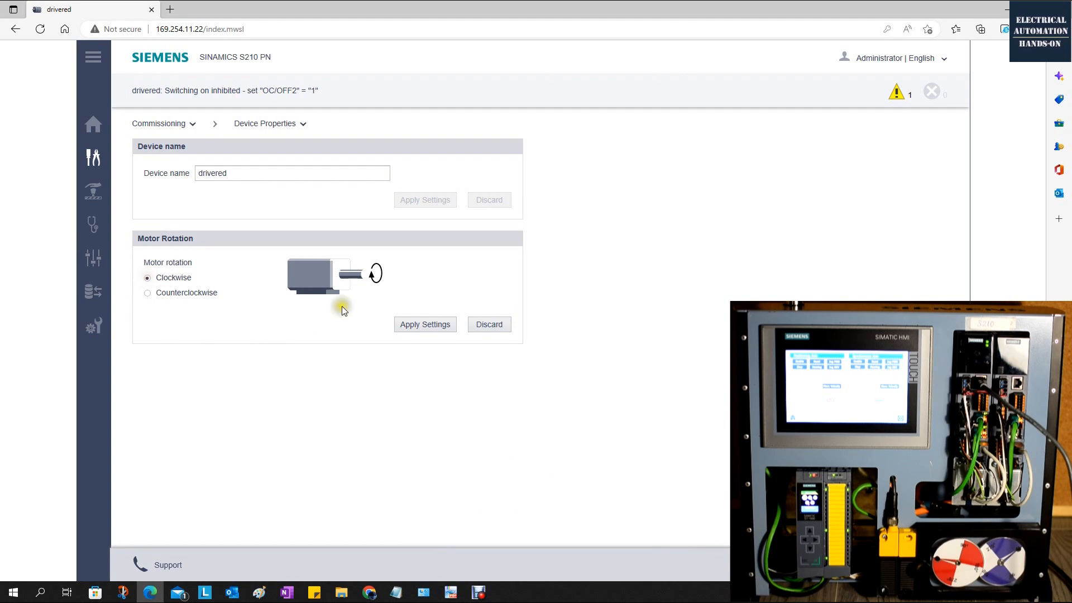
left_click(417, 326)
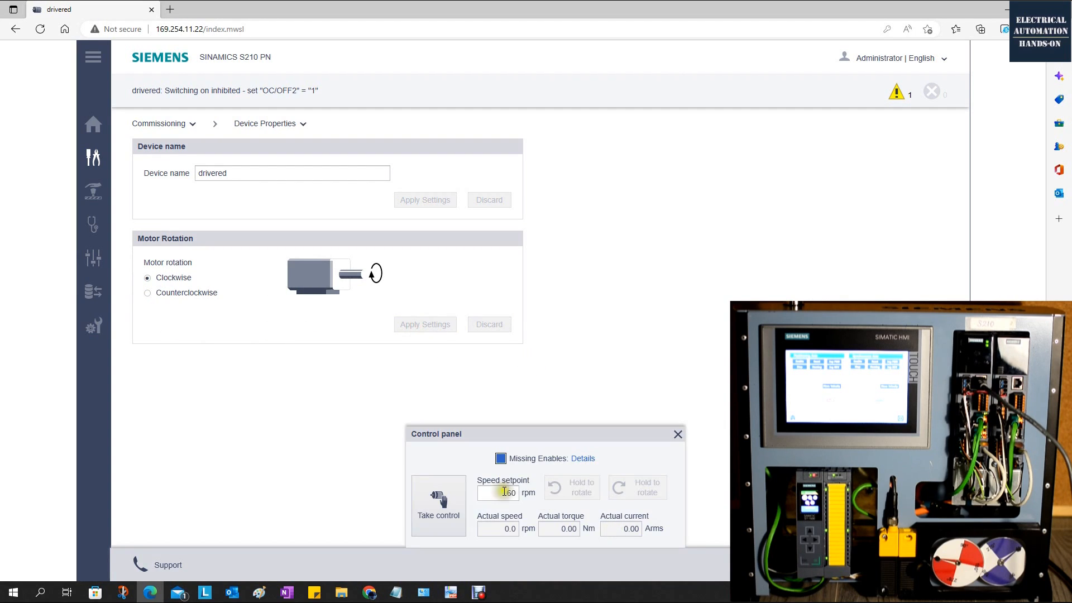
Take control of the drive again and jog the motor in both directions at 60 rpm with Clockwise rotation set.
left_click(437, 505)
left_click(571, 367)
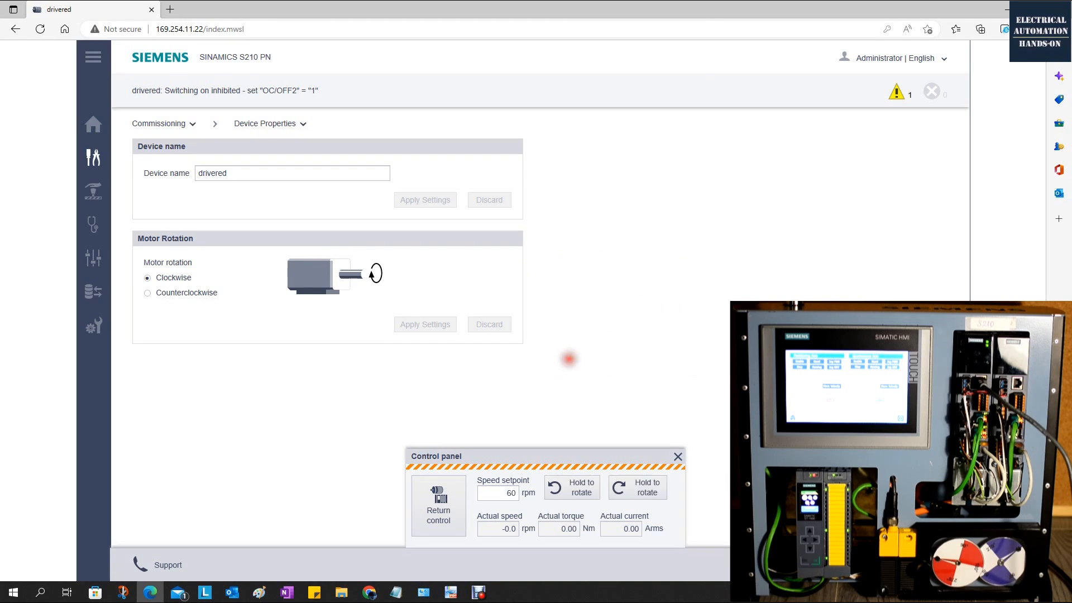
left_click(657, 491)
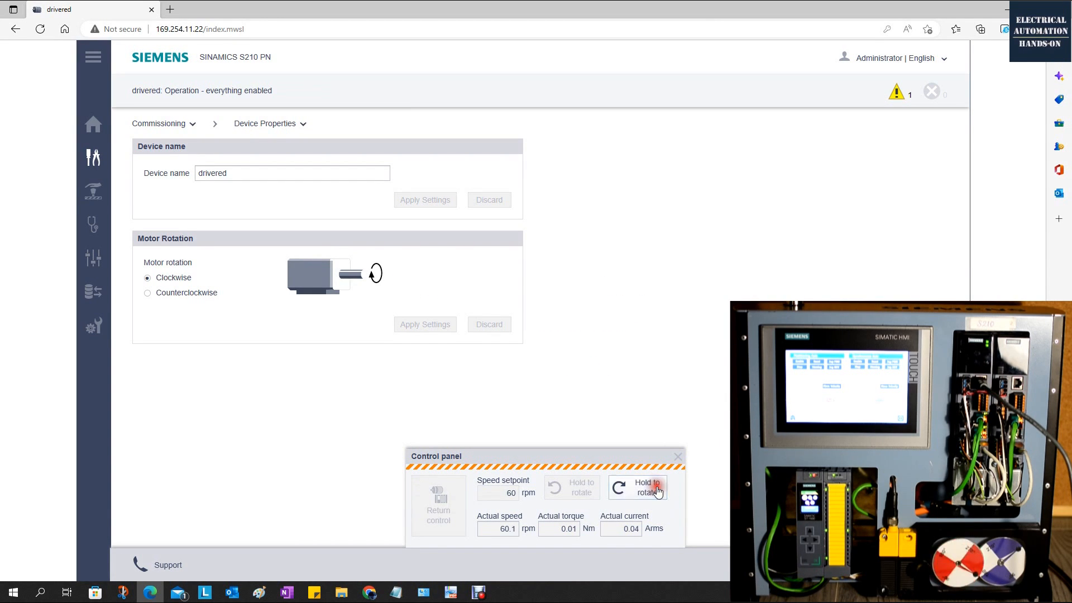
left_click(579, 490)
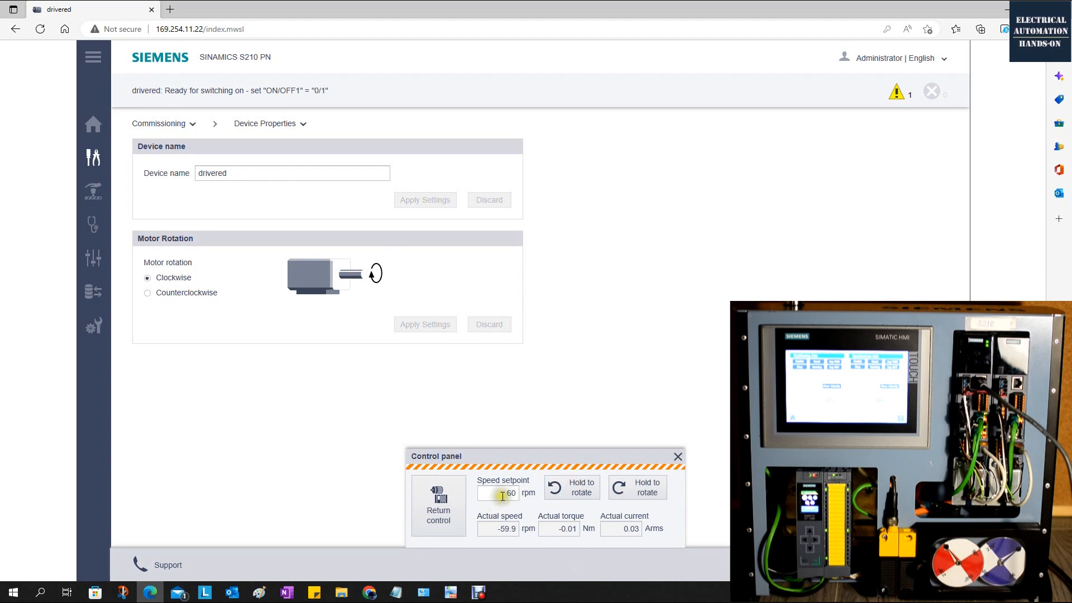
Set the speed setpoint to 600 rpm and jog the motor clockwise and counterclockwise at that speed.
left_click(516, 495)
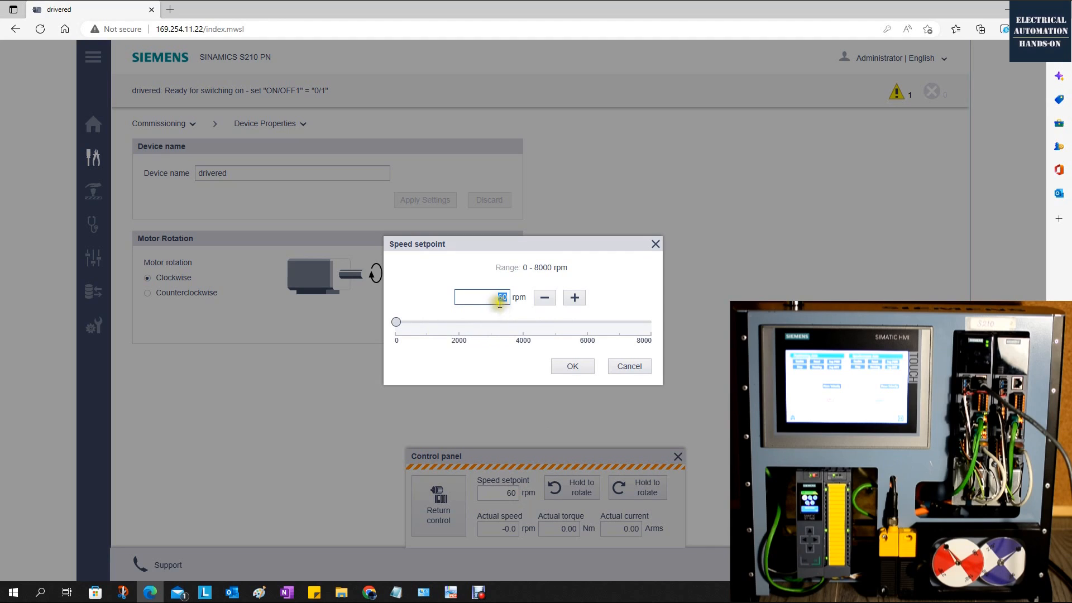
type("600")
left_click(581, 367)
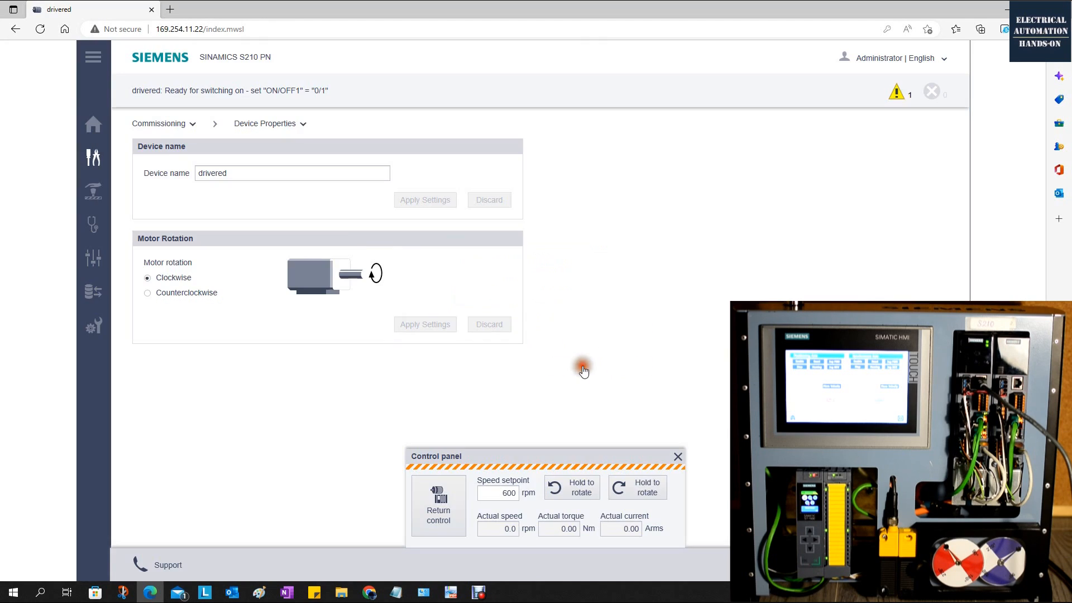
left_click_drag(625, 497, 641, 496)
left_click_drag(571, 498, 573, 498)
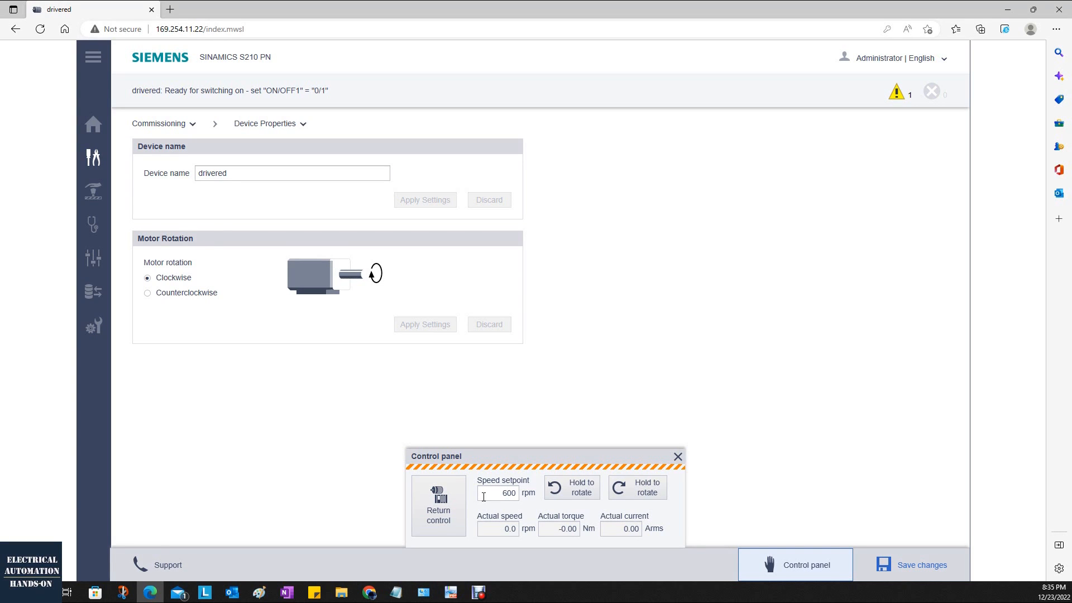
Return control of the drive, confirm the handover and close the control panel.
left_click(435, 512)
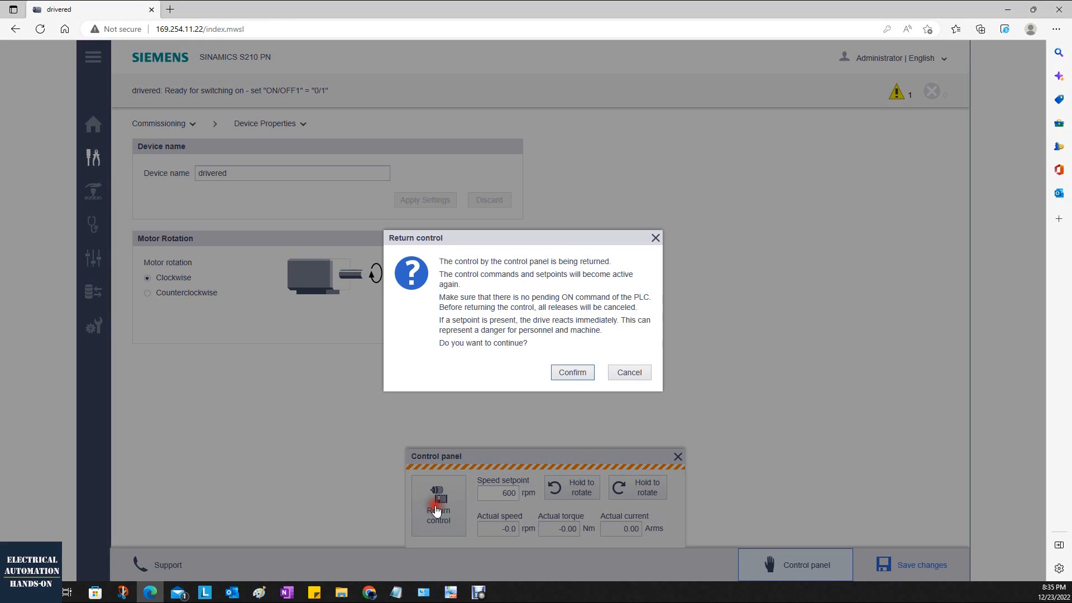
left_click(571, 369)
left_click(677, 434)
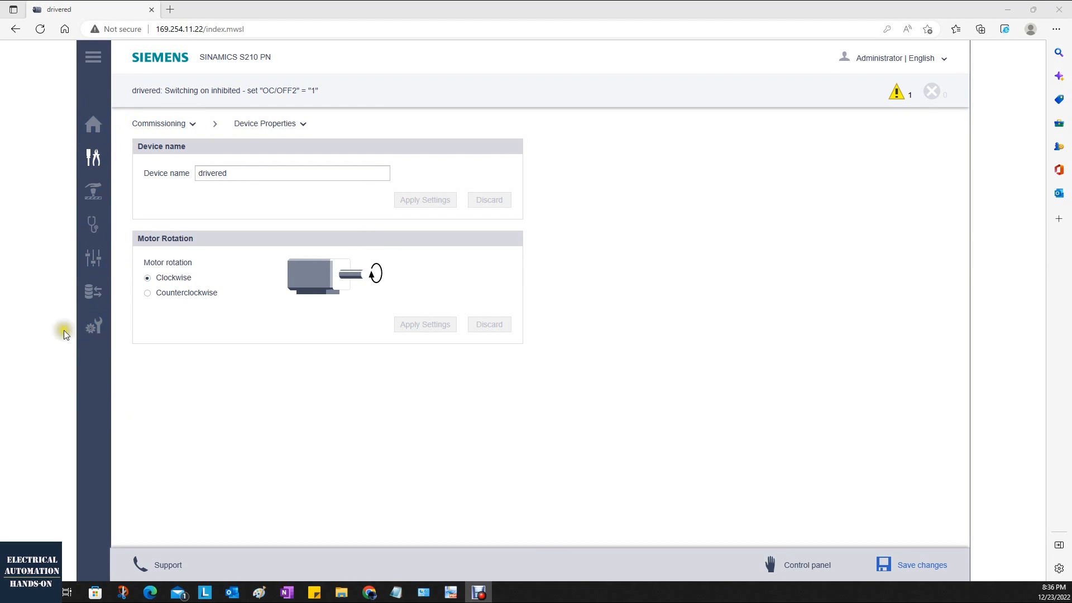
Check the motor's rated speed in the drive overview on the Home page.
left_click(96, 128)
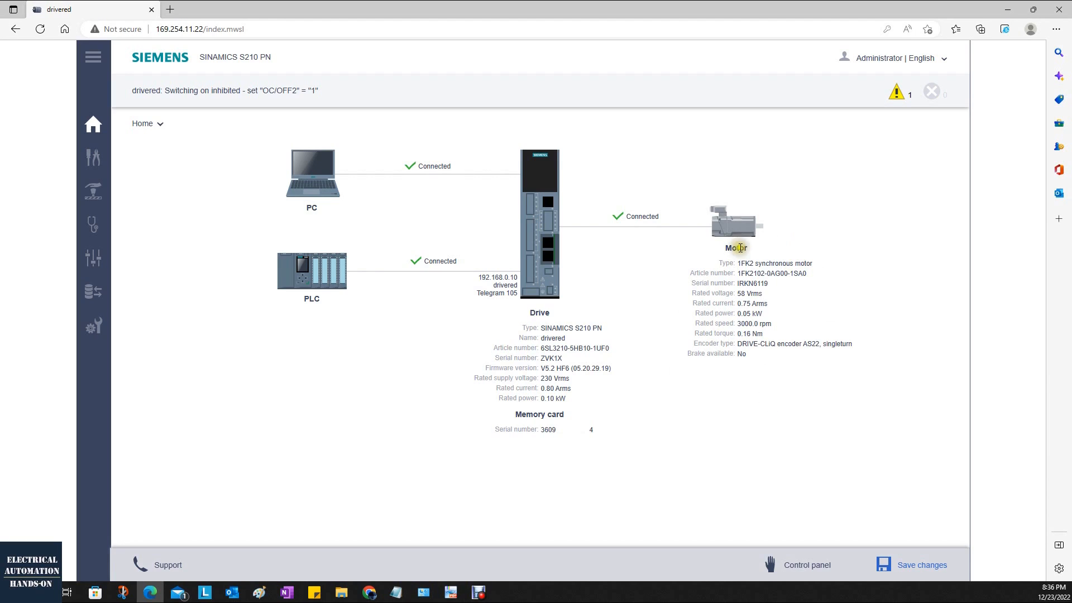
left_click_drag(737, 324, 773, 324)
left_click(792, 424)
View the commissioning Device Properties and Tuning pages and expand the machine property details of One Button Tuning.
left_click(102, 163)
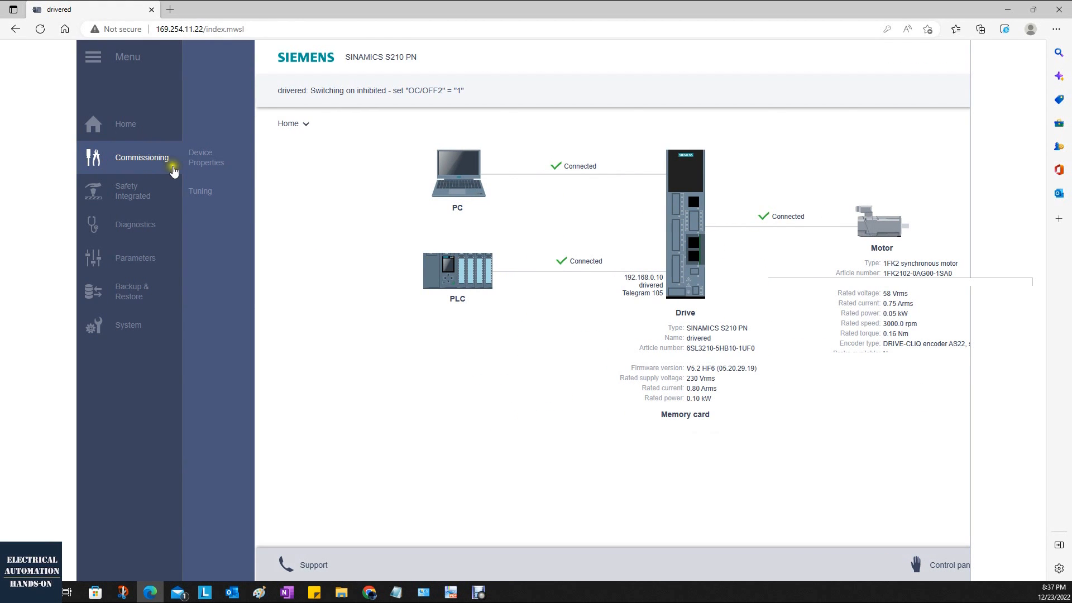
left_click(227, 159)
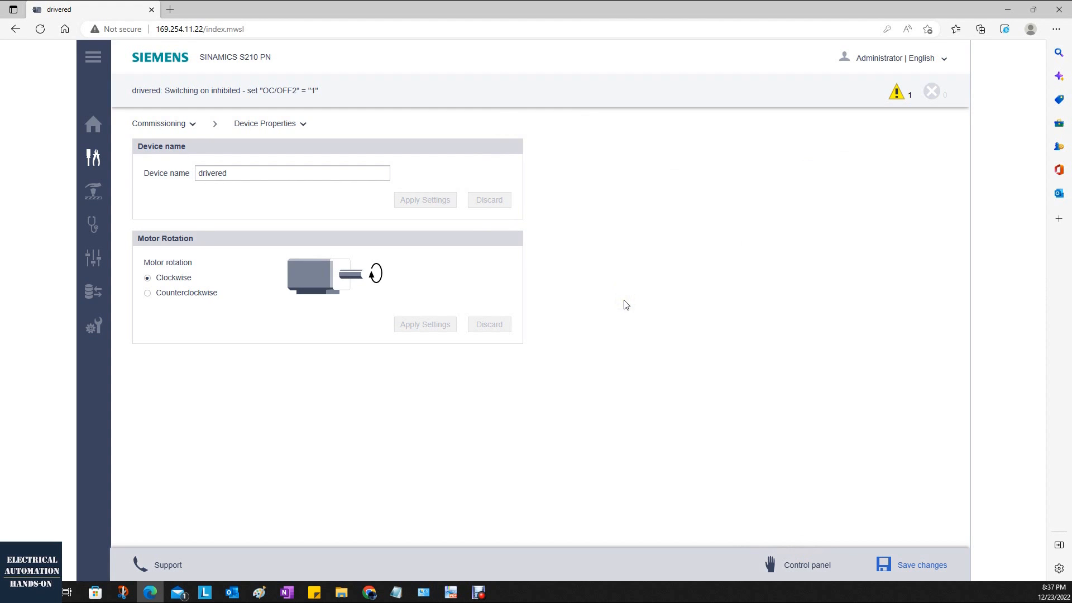
mouse_move(159, 170)
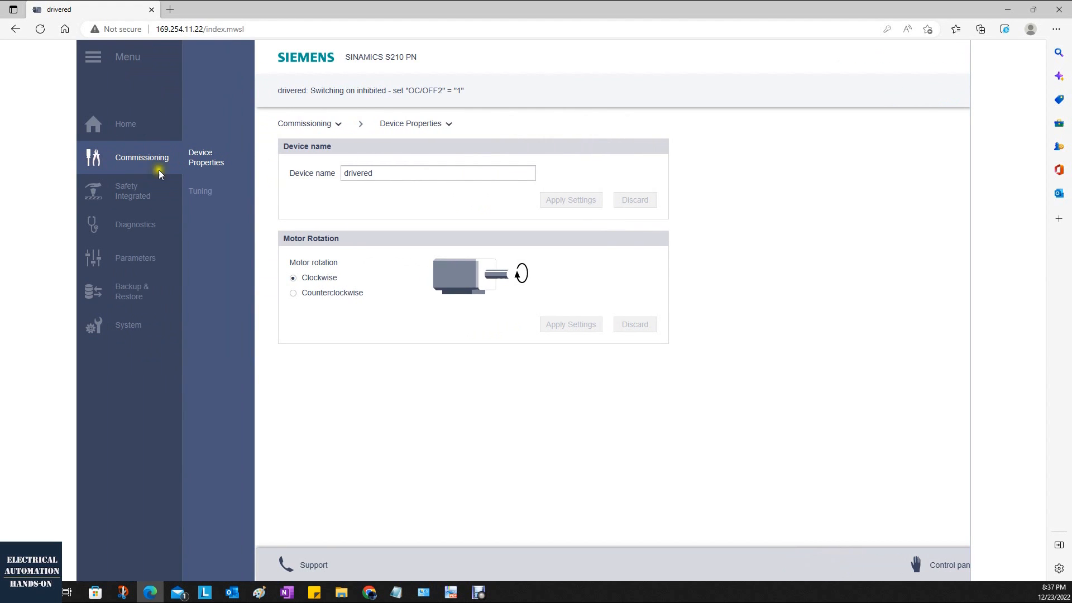
left_click(212, 196)
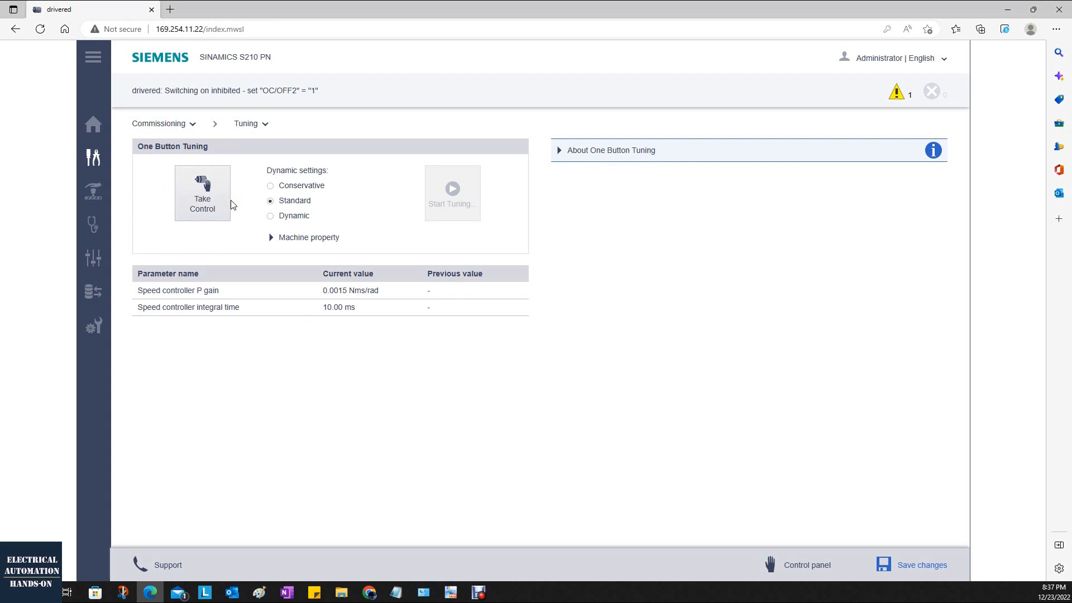
left_click(290, 244)
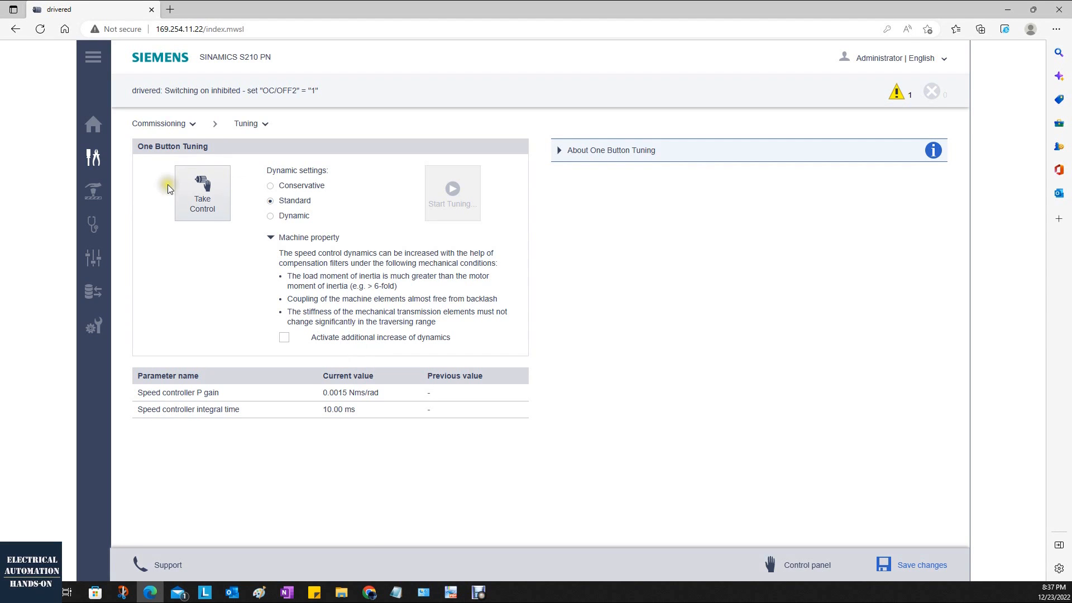
Open Safety Integrated commissioning, read through the available safety functions such as STO, SS1, SLS and SBC, and collapse the description.
mouse_move(110, 197)
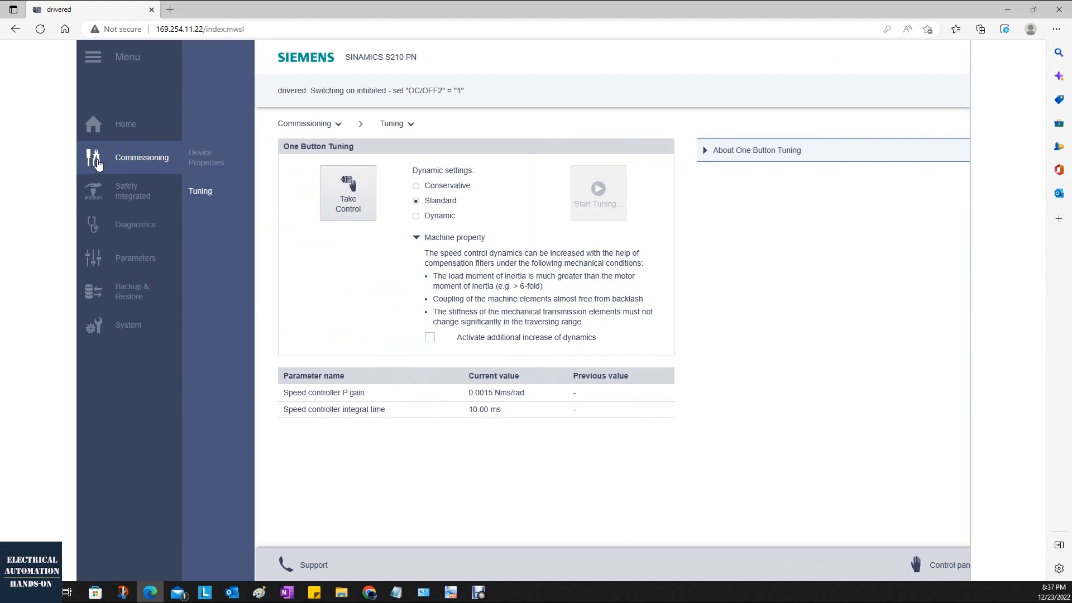
left_click(114, 198)
left_click(215, 190)
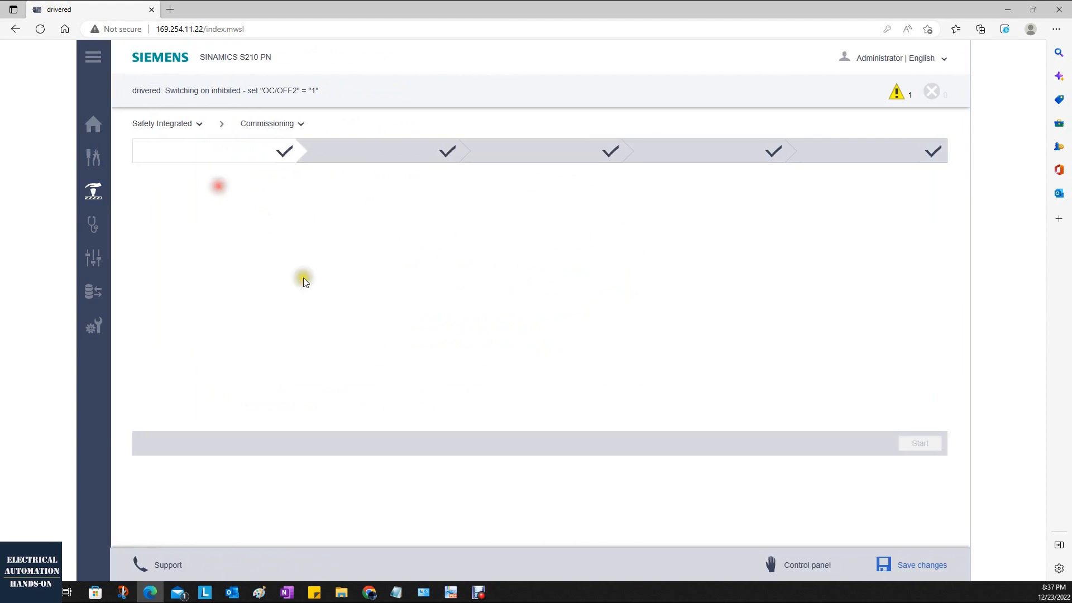
left_click(140, 186)
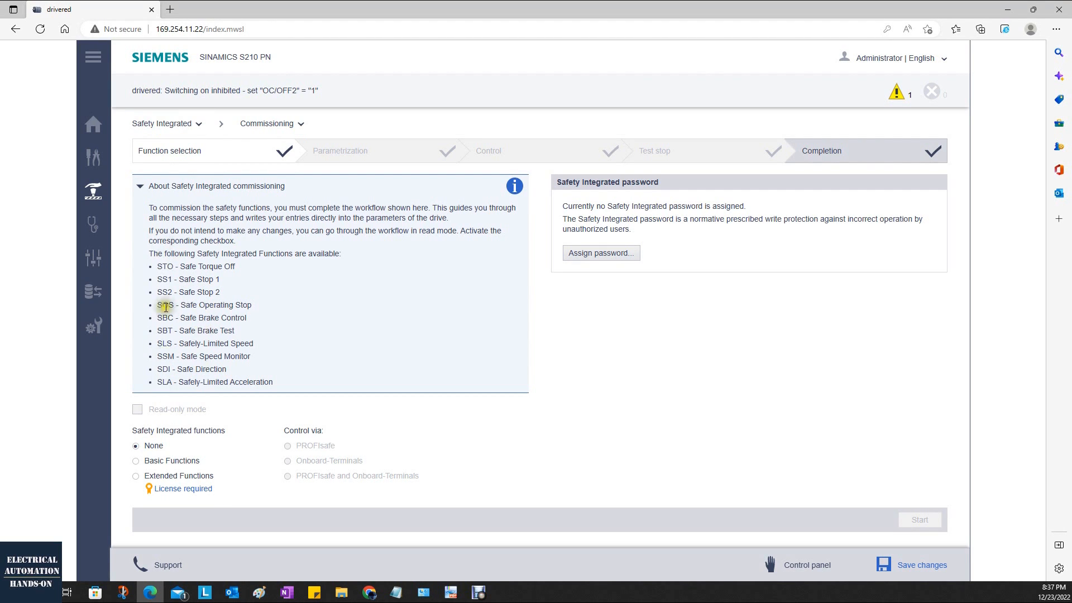
left_click_drag(157, 266, 176, 271)
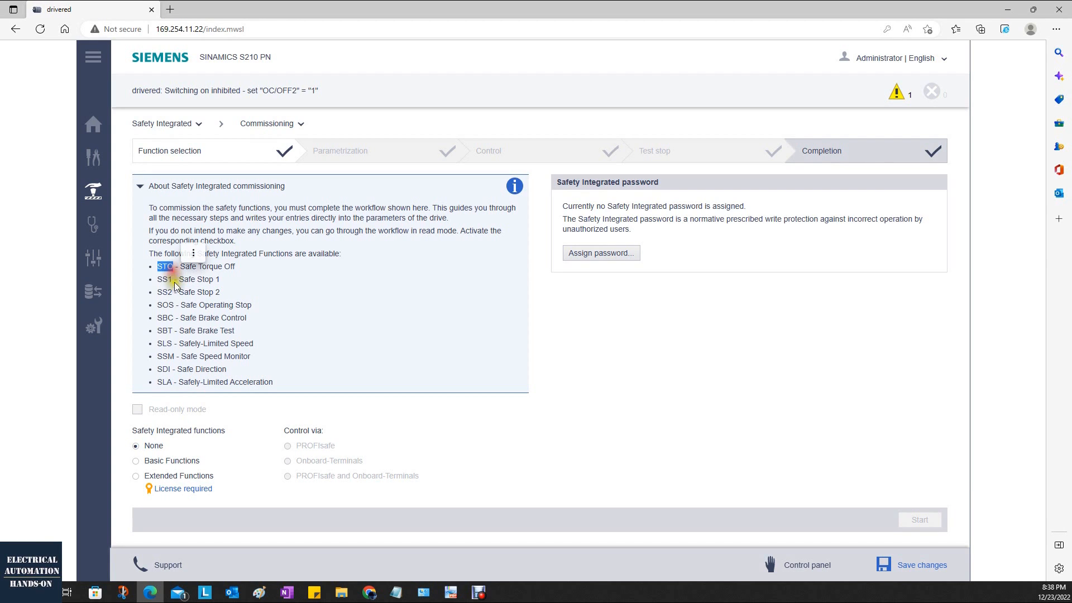
left_click(156, 280)
left_click_drag(158, 280, 173, 281)
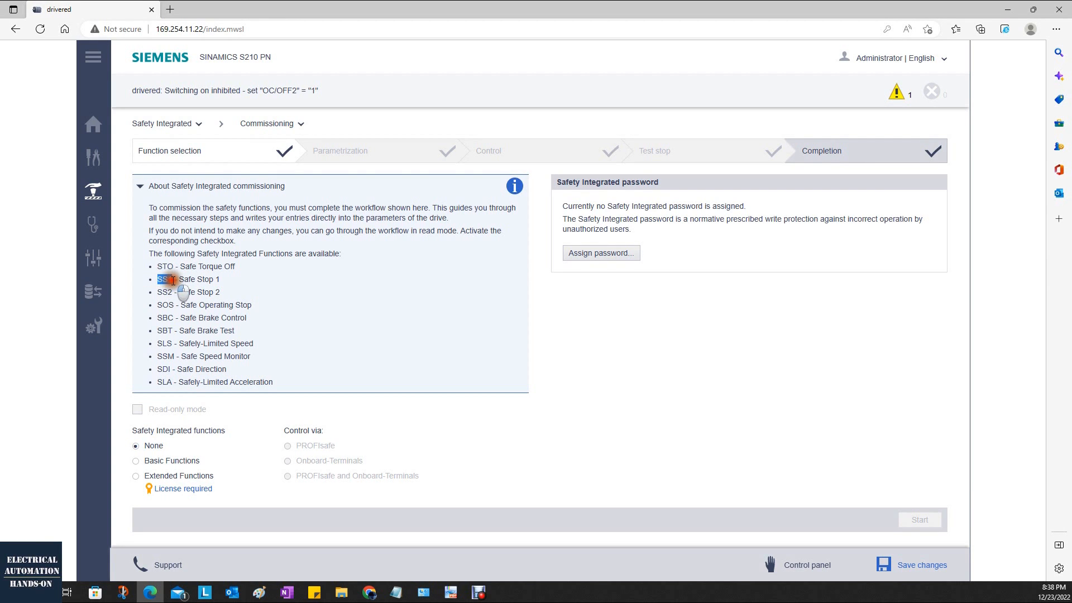
left_click_drag(156, 343, 171, 345)
left_click_drag(262, 345, 173, 318)
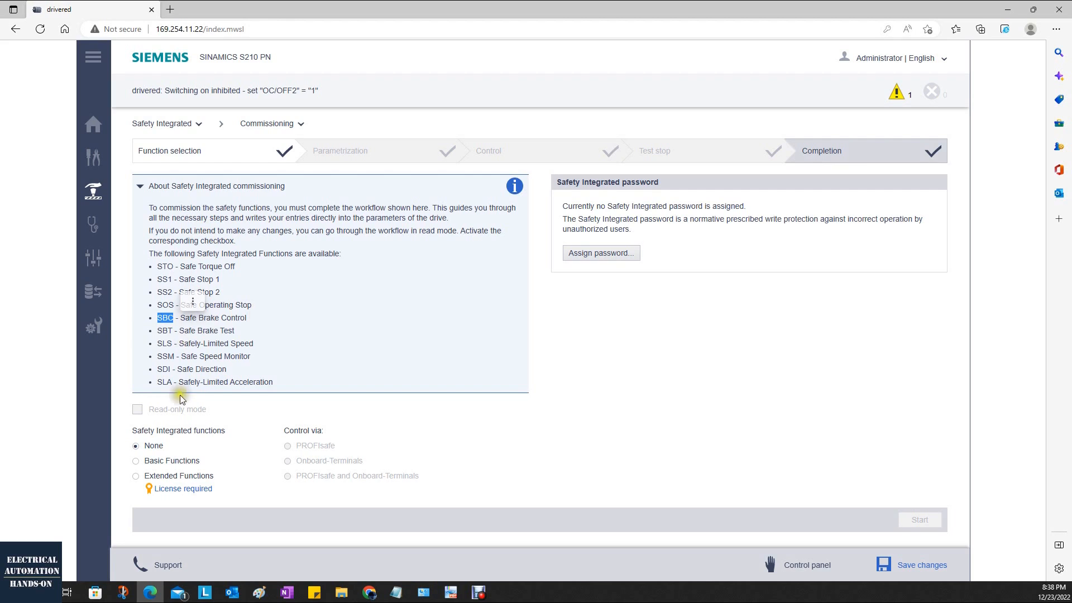
left_click(192, 302)
left_click(397, 354)
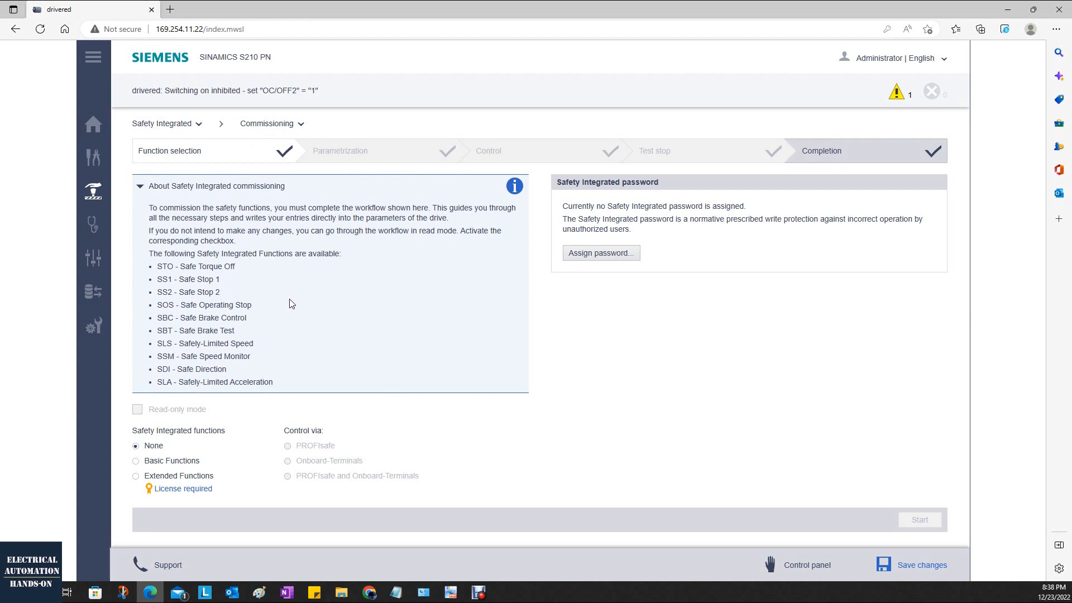
left_click(167, 186)
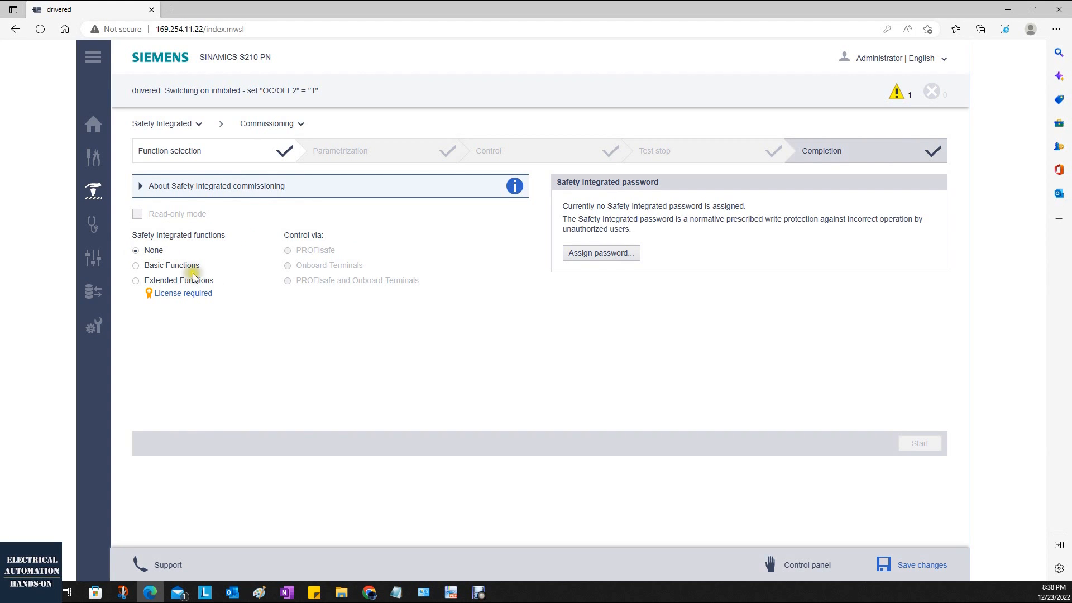
Preview the Basic Functions and Extended Functions options of Safety Integrated, and set the selection back to None.
left_click(135, 266)
left_click(136, 281)
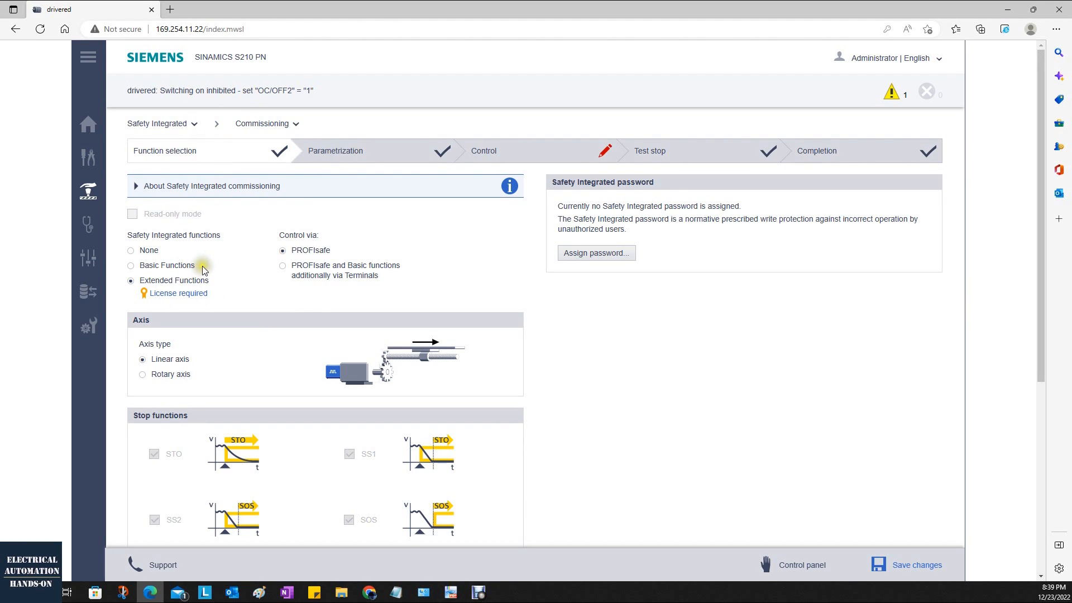
left_click(134, 254)
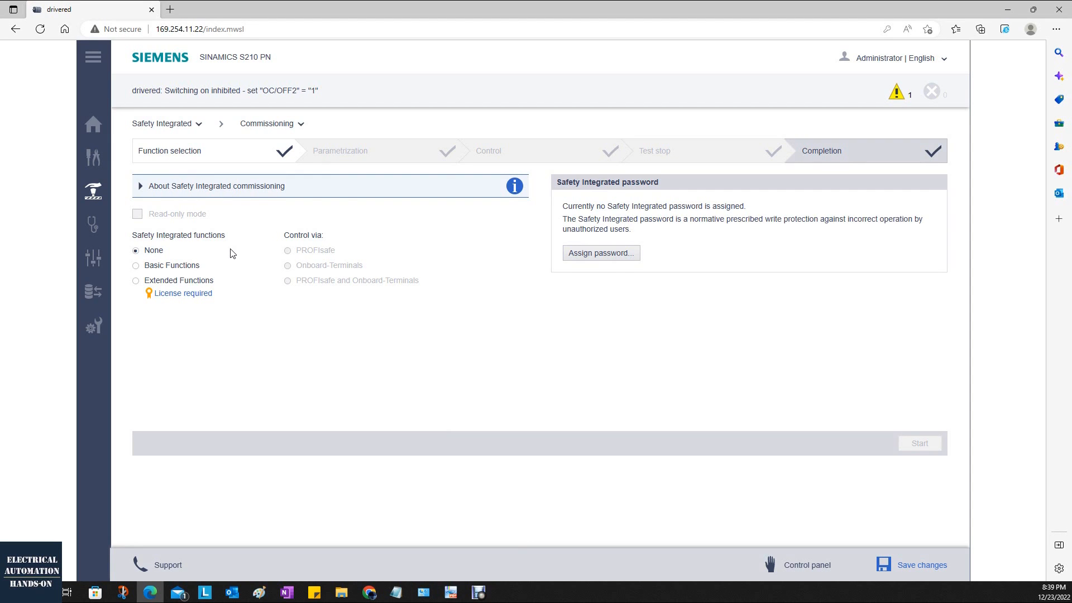
Open the Diagnostics Messages page to examine the cause and remedy of the active alarm.
left_click(92, 228)
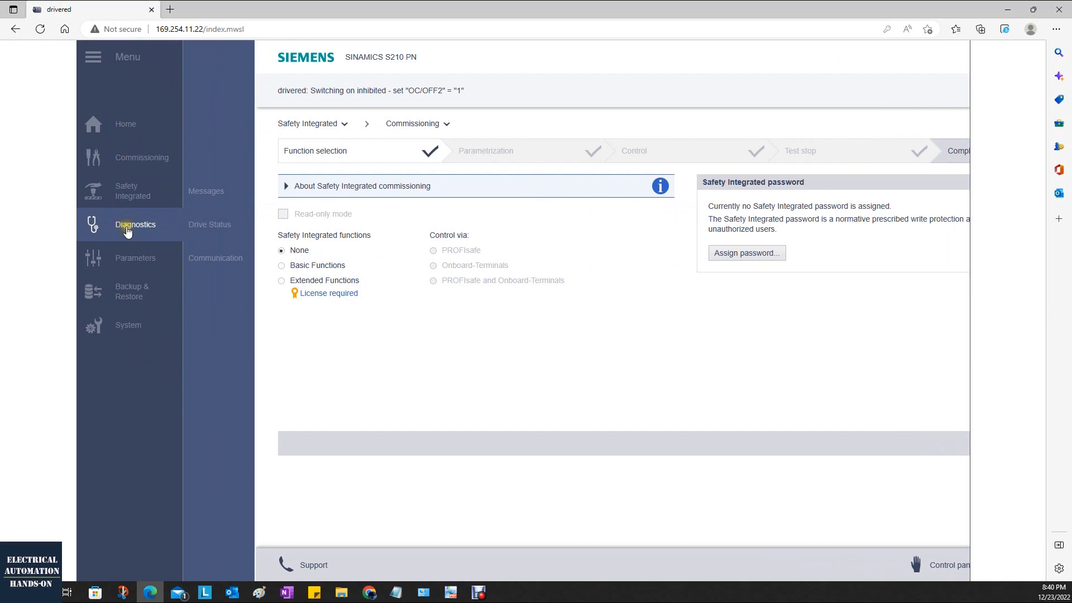
left_click(190, 193)
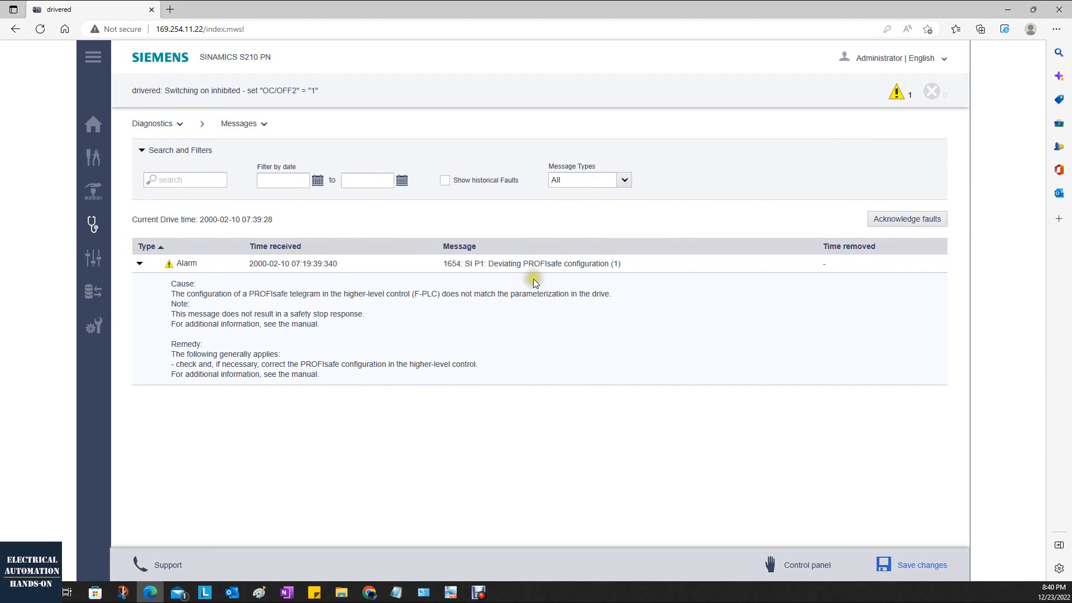
Collapse the alarm details, open the Diagnostics Drive Status page and expand the torque, power, DC link voltage and motor utilization readings.
left_click_drag(523, 263, 607, 270)
left_click(545, 383)
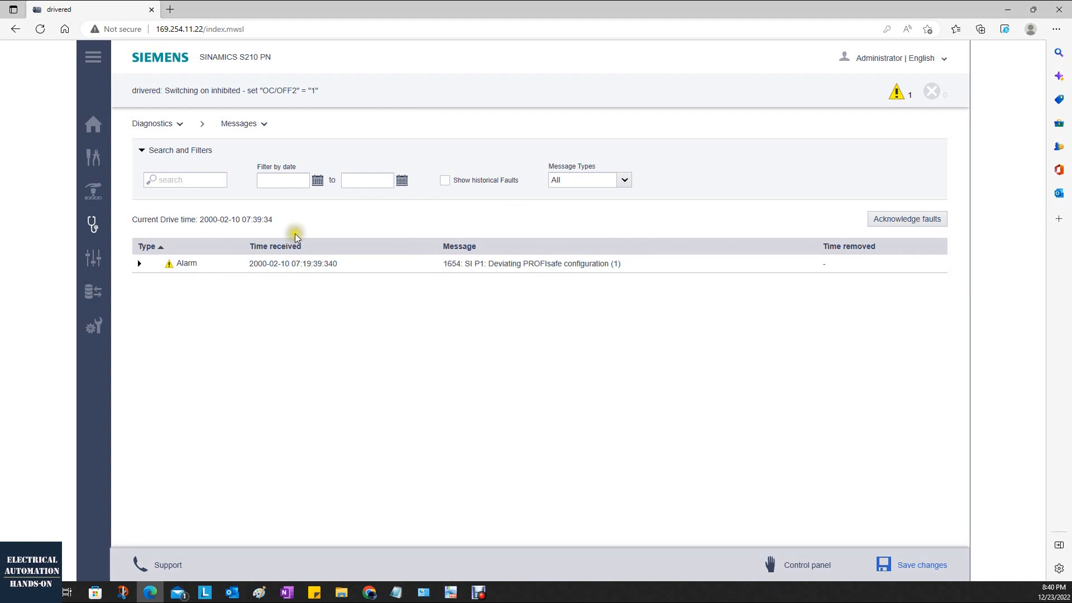
mouse_move(92, 223)
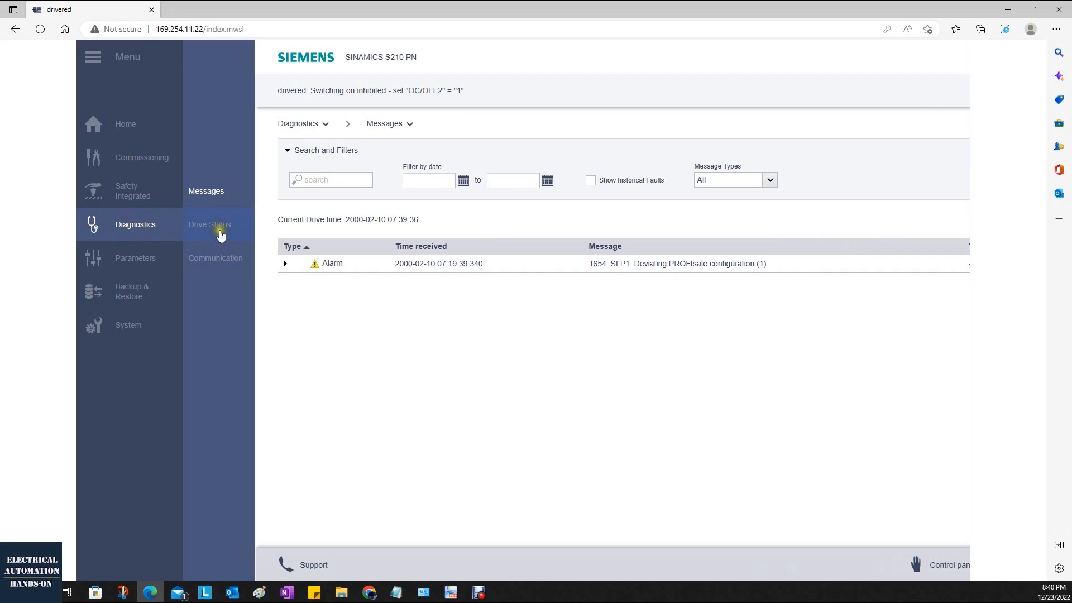
left_click(221, 235)
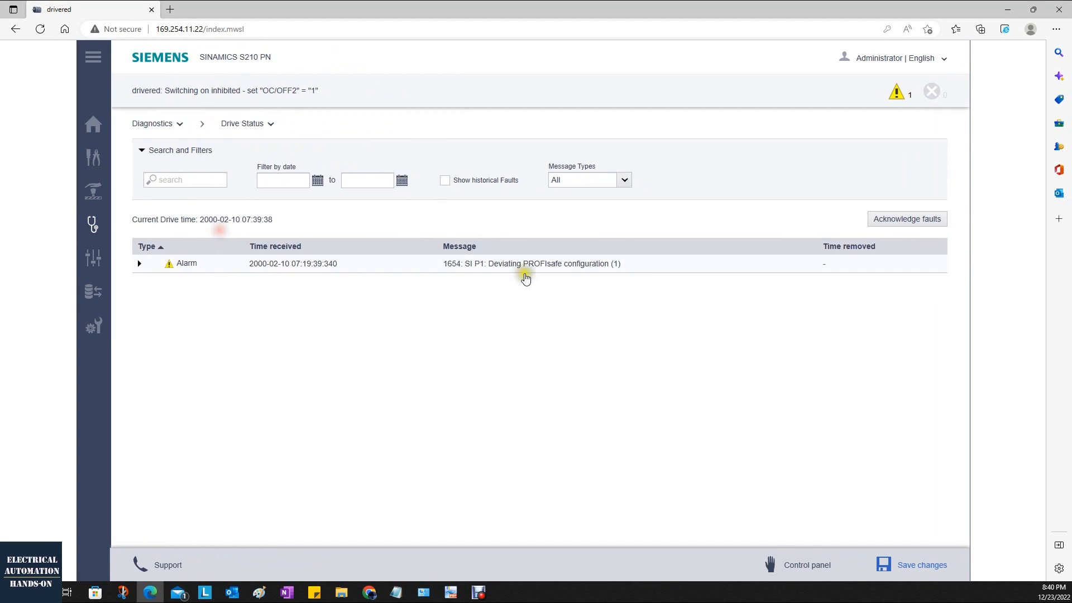
left_click(145, 258)
left_click(139, 314)
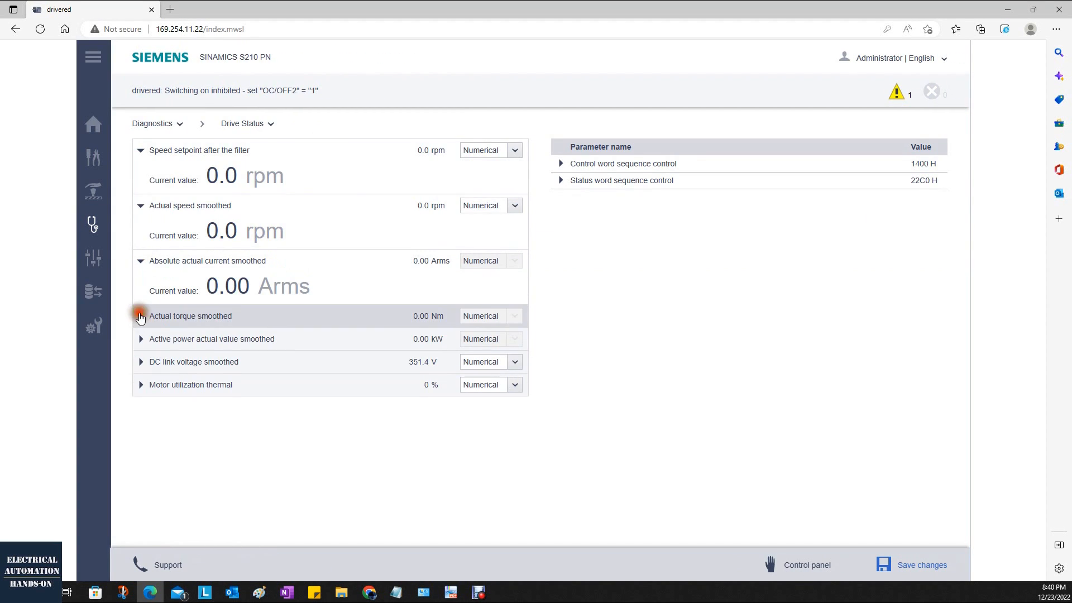
left_click(140, 367)
left_click(162, 426)
left_click(176, 481)
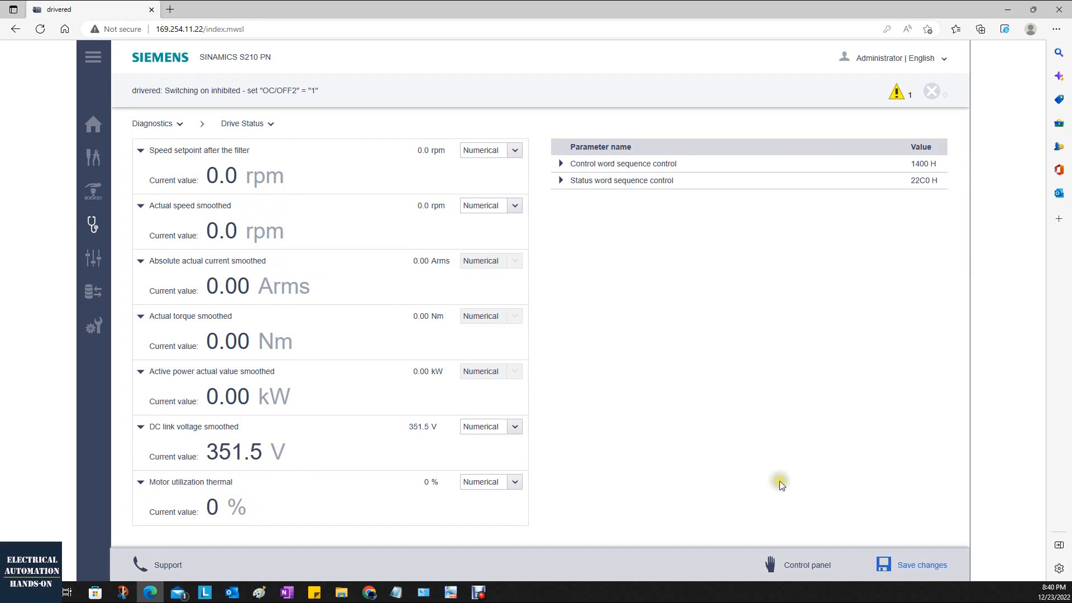
Take control of the drive and rotate the motor at 600 rpm clockwise, then counterclockwise, while watching the Drive Status values.
left_click(798, 565)
left_click(451, 499)
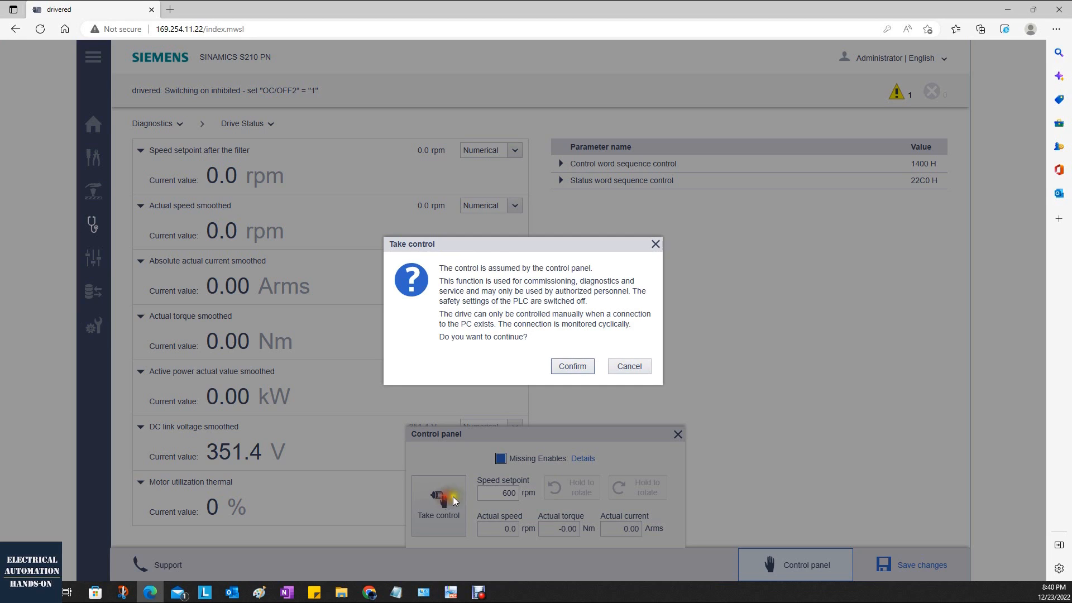
left_click(575, 366)
left_click(654, 488)
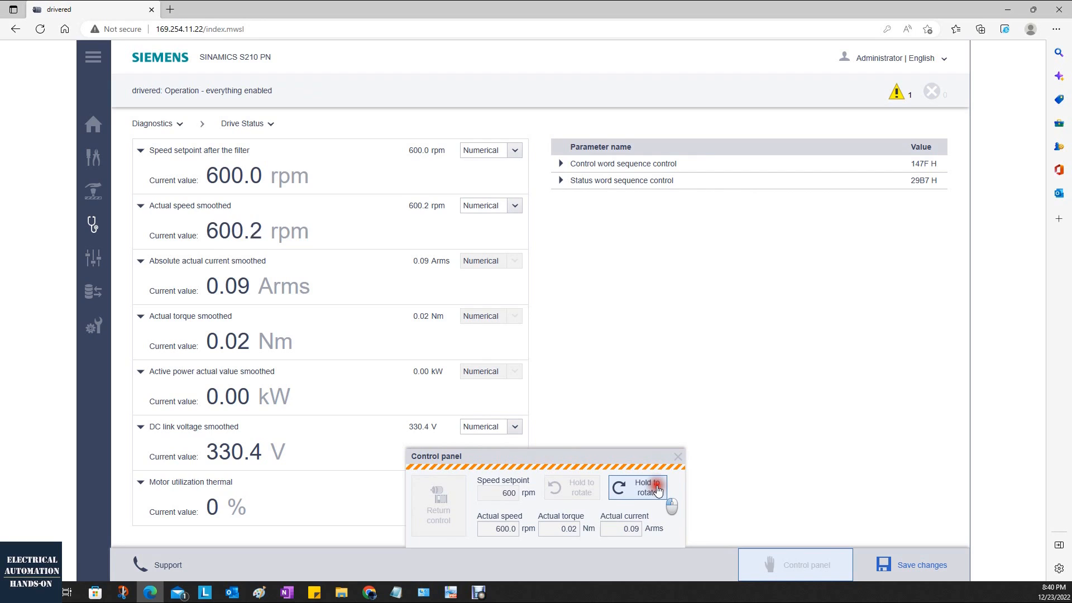
left_click_drag(658, 489, 657, 489)
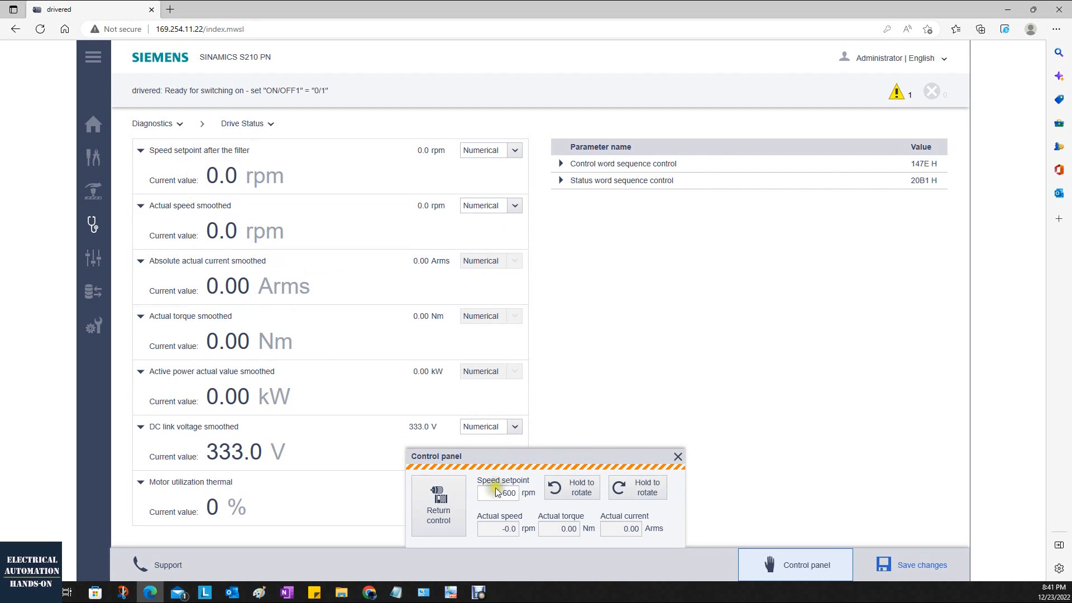
left_click_drag(574, 487, 574, 487)
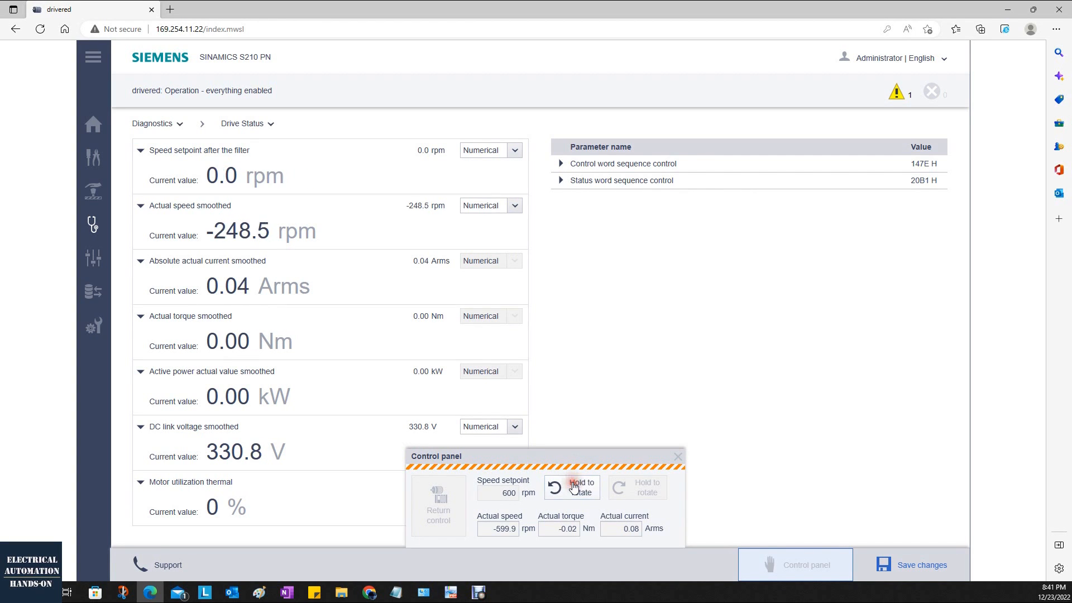
Expand the control word sequence control bits, return control of the drive and close the control panel.
left_click(562, 164)
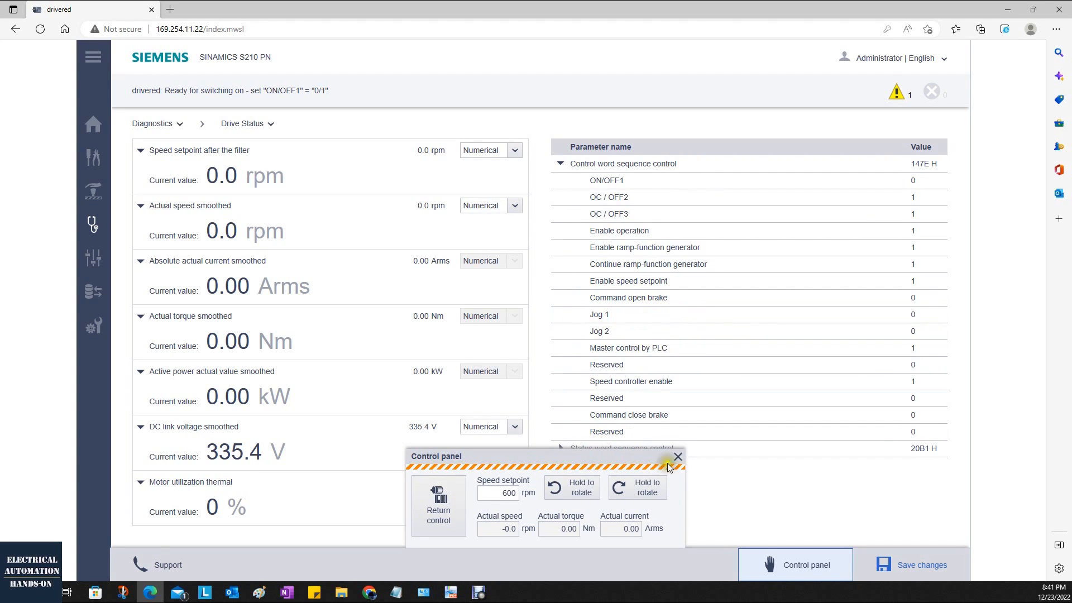
left_click(438, 515)
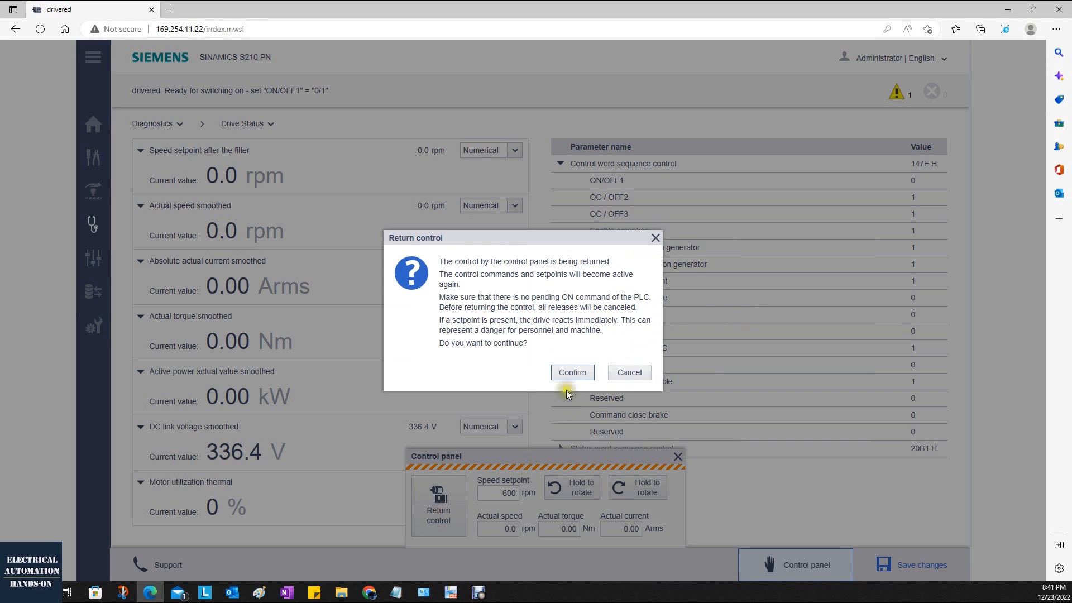
left_click(569, 375)
left_click(678, 435)
Expand the status word sequence control and read through the bits of both the control word and status word.
left_click(561, 449)
scroll(648, 447, "down", 3)
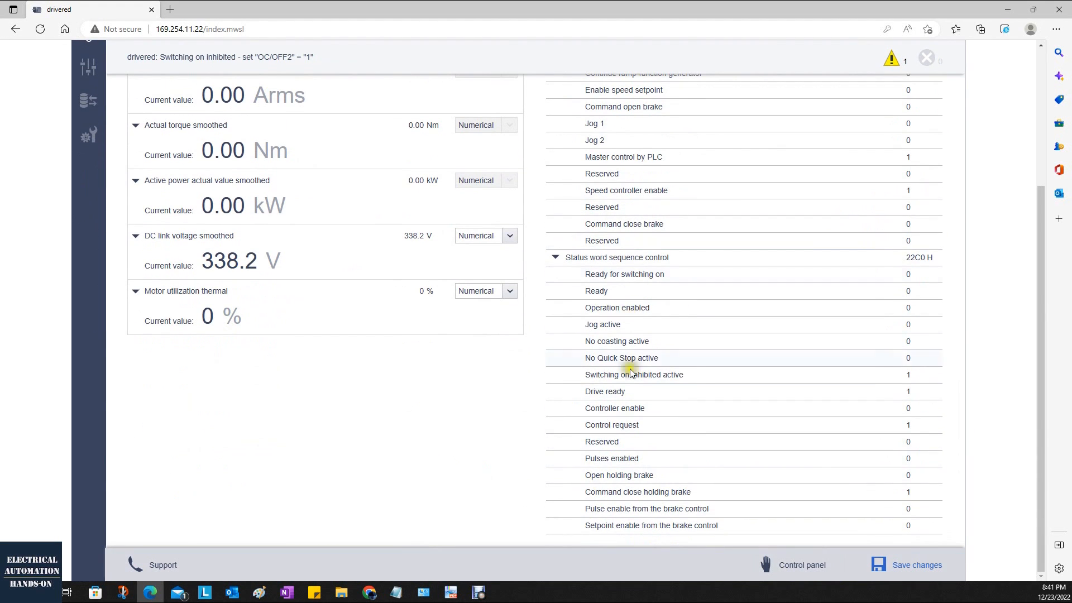
scroll(636, 430, "up", 3)
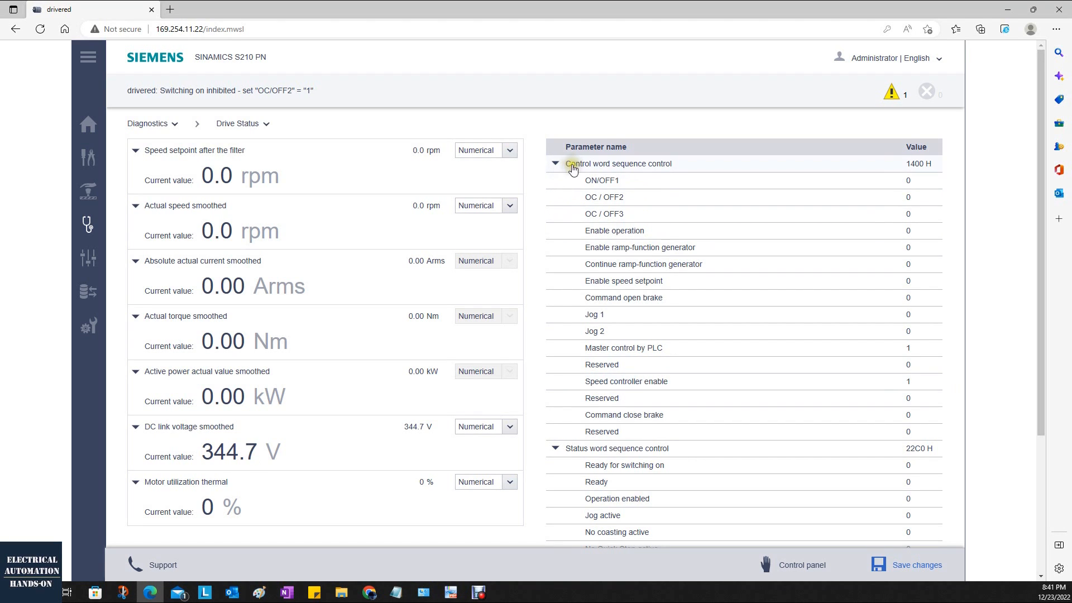
scroll(684, 373, "down", 3)
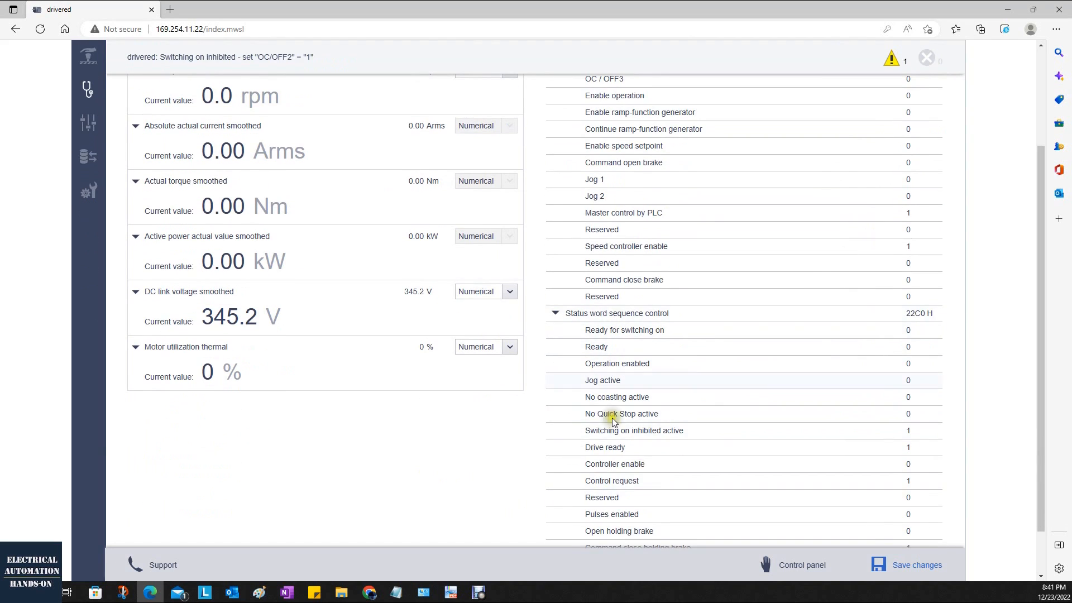
scroll(612, 418, "up", 3)
Open the Diagnostics Communication page and examine the telegram data, especially the G1 XIST1 cyclic actual encoder value.
mouse_move(147, 230)
left_click(224, 263)
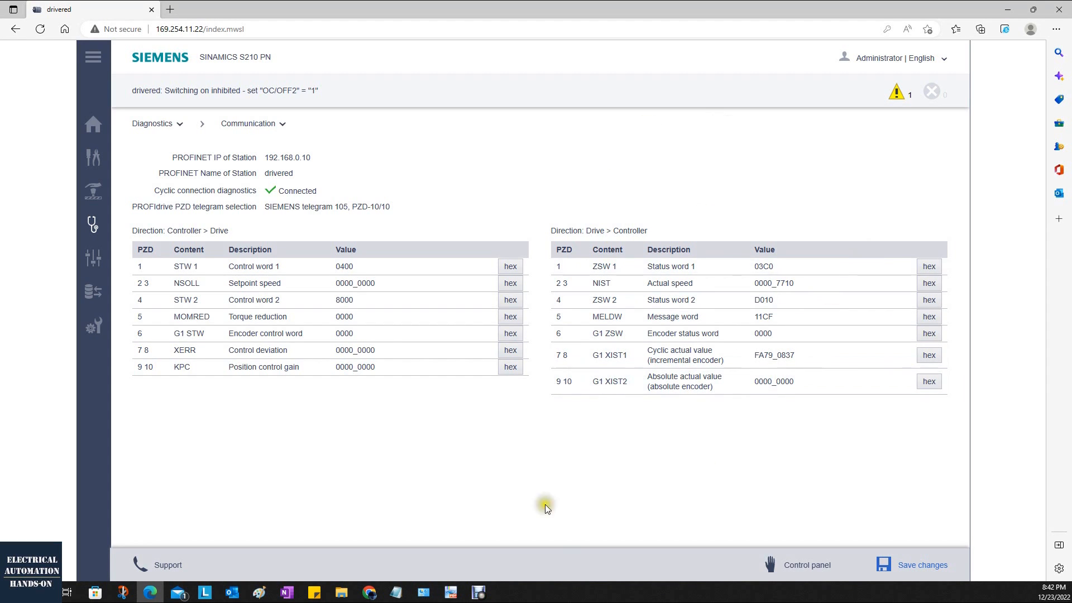
left_click_drag(587, 355, 628, 356)
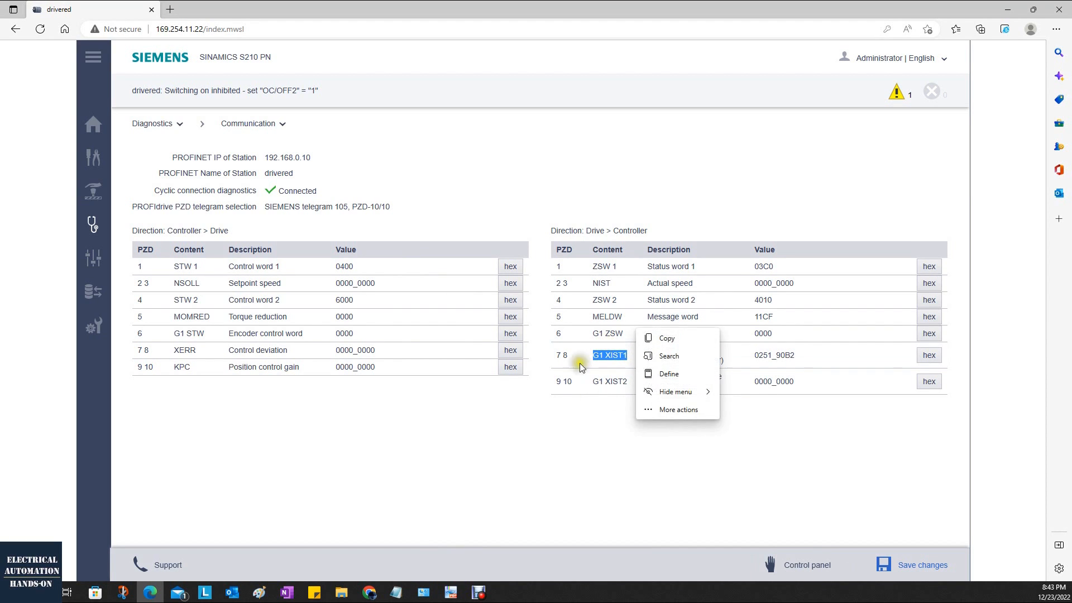
left_click(596, 410)
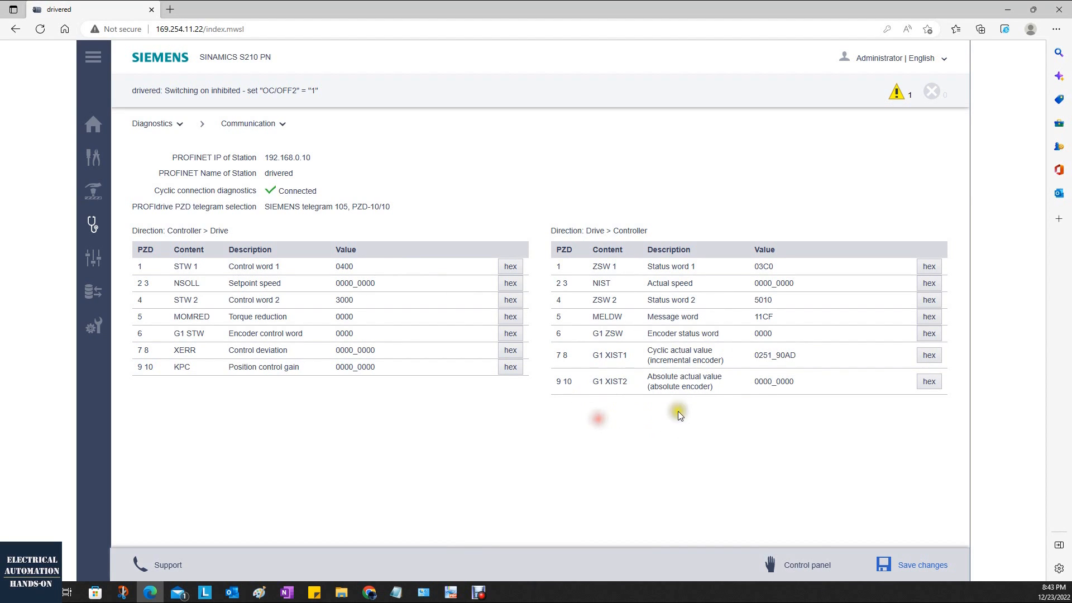
double_click(770, 353)
left_click(822, 462)
Take control of the drive and rotate the motor both ways at 600 rpm to observe the telegram process data.
left_click(796, 563)
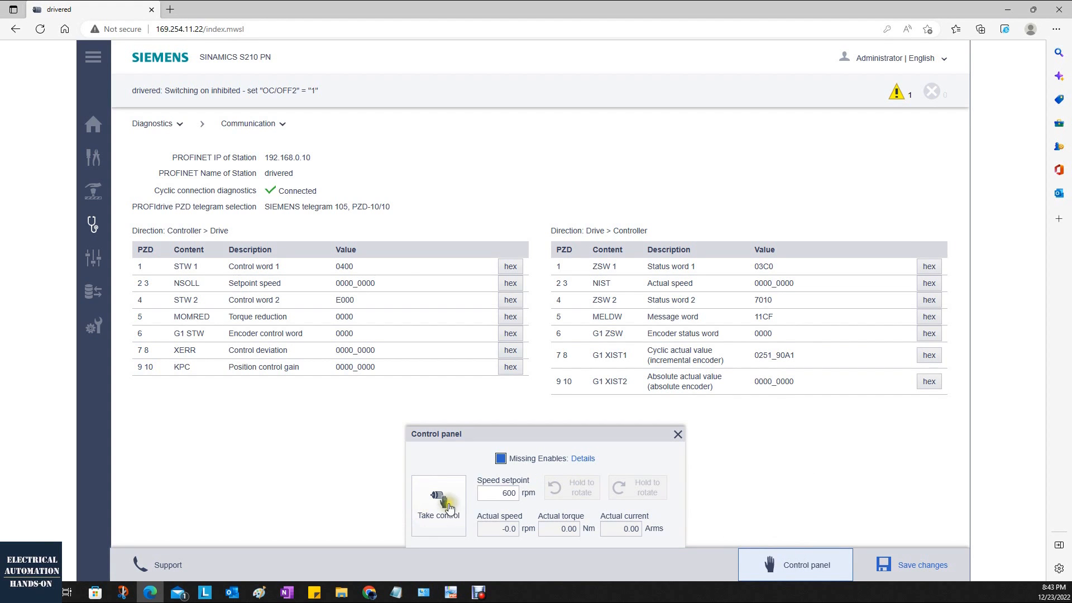
left_click(435, 511)
left_click(575, 362)
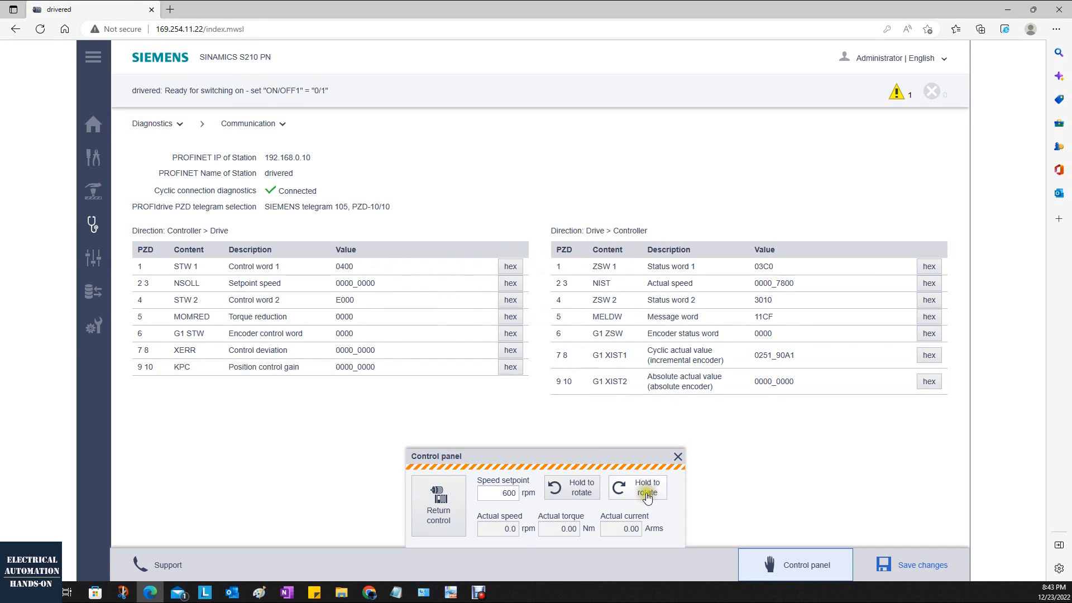
left_click(657, 492)
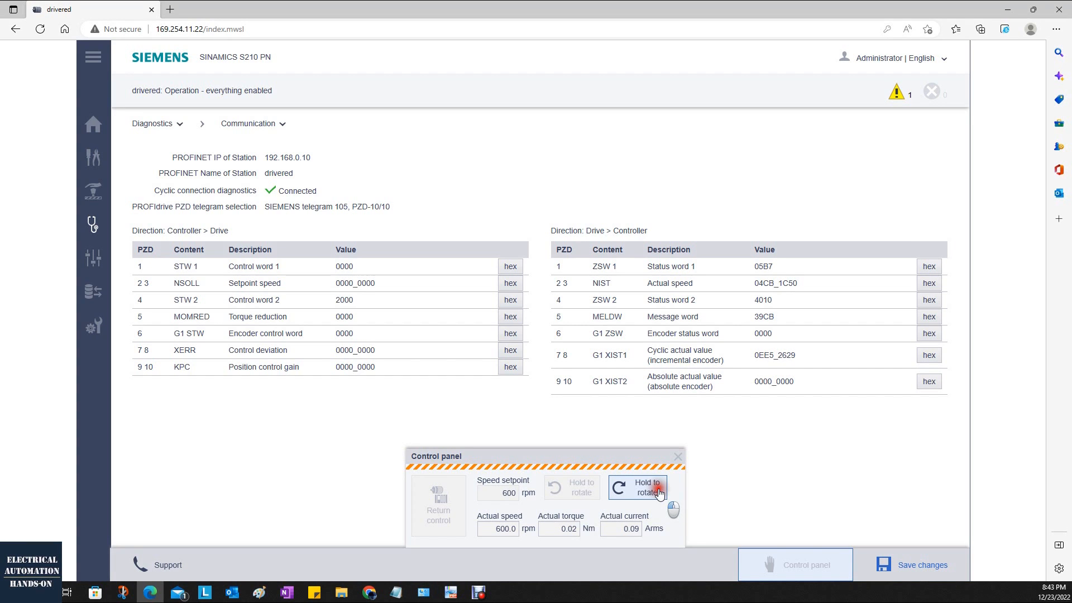
left_click(569, 493)
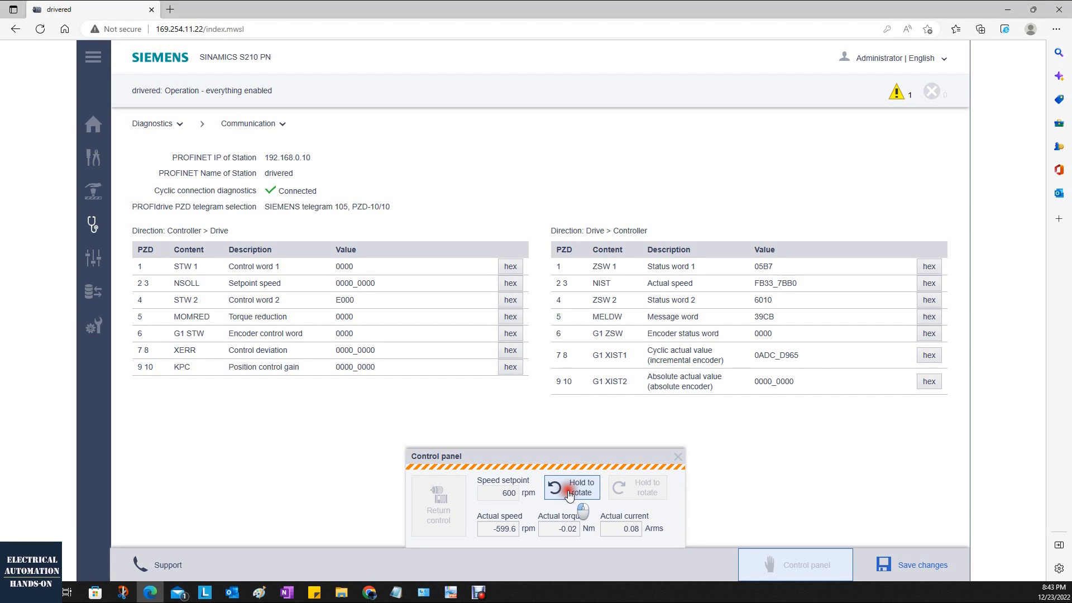
left_click_drag(569, 494, 575, 490)
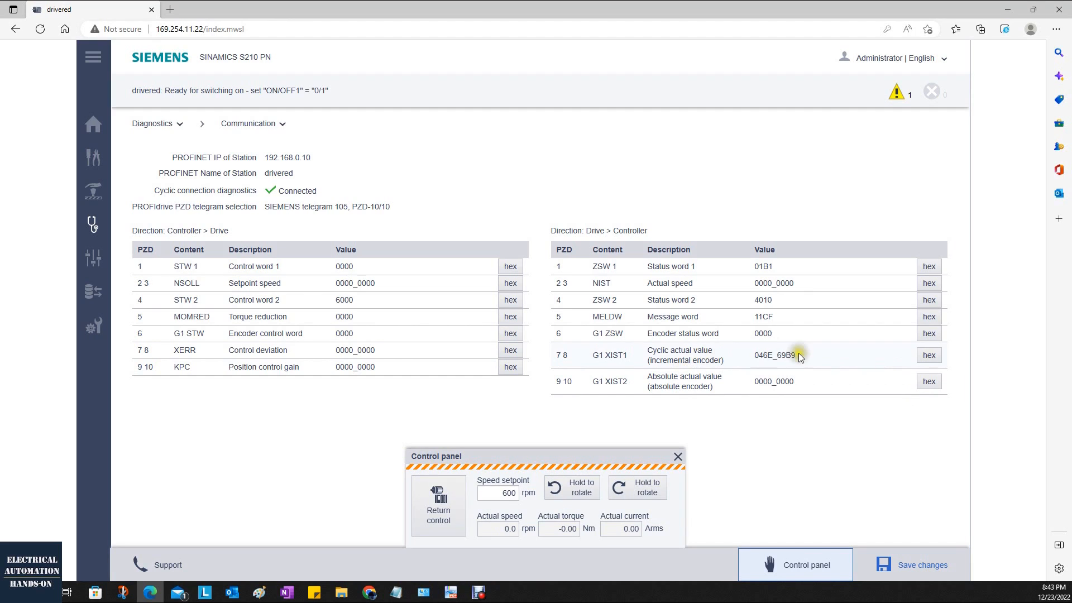
Close the control panel and confirm returning control of the drive.
left_click(818, 464)
left_click(678, 456)
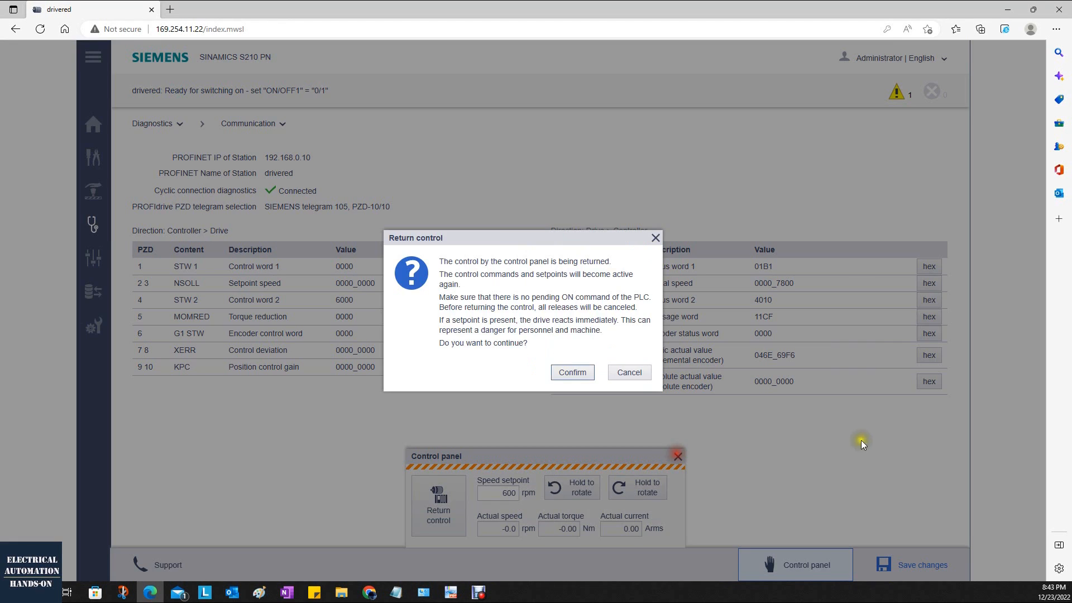
left_click(578, 370)
left_click(754, 434)
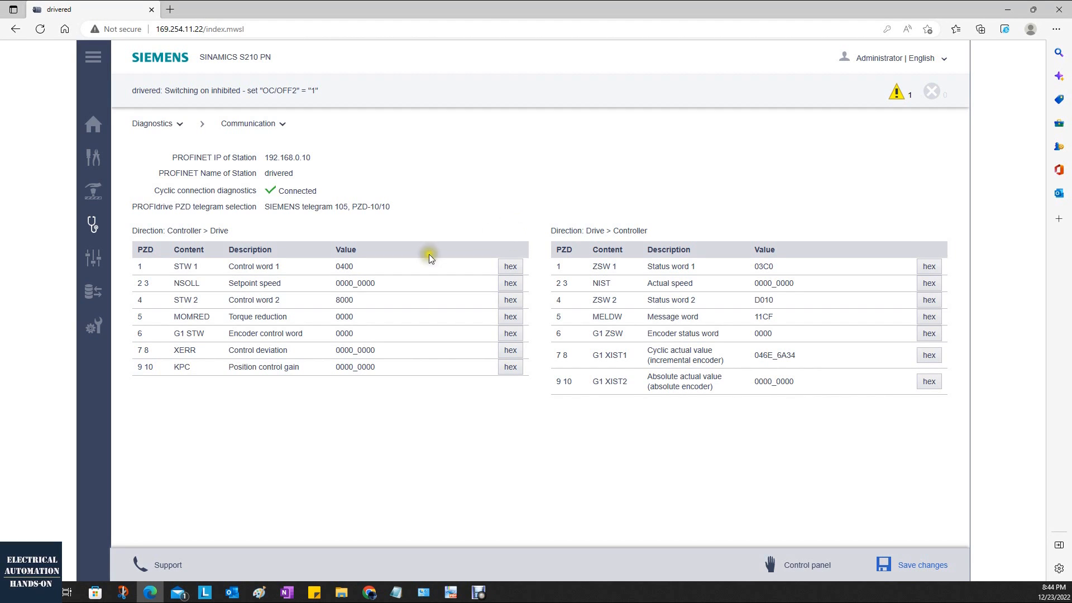
Switch the STW 1 control word display between hexadecimal and binary, ending in hexadecimal.
left_click(508, 267)
left_click(513, 268)
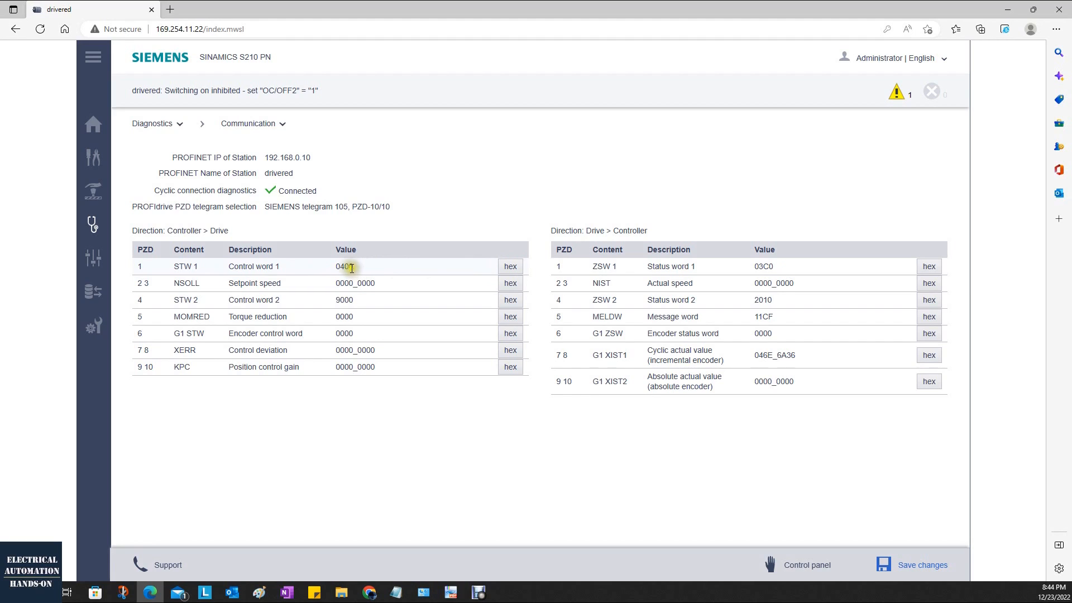
left_click(509, 266)
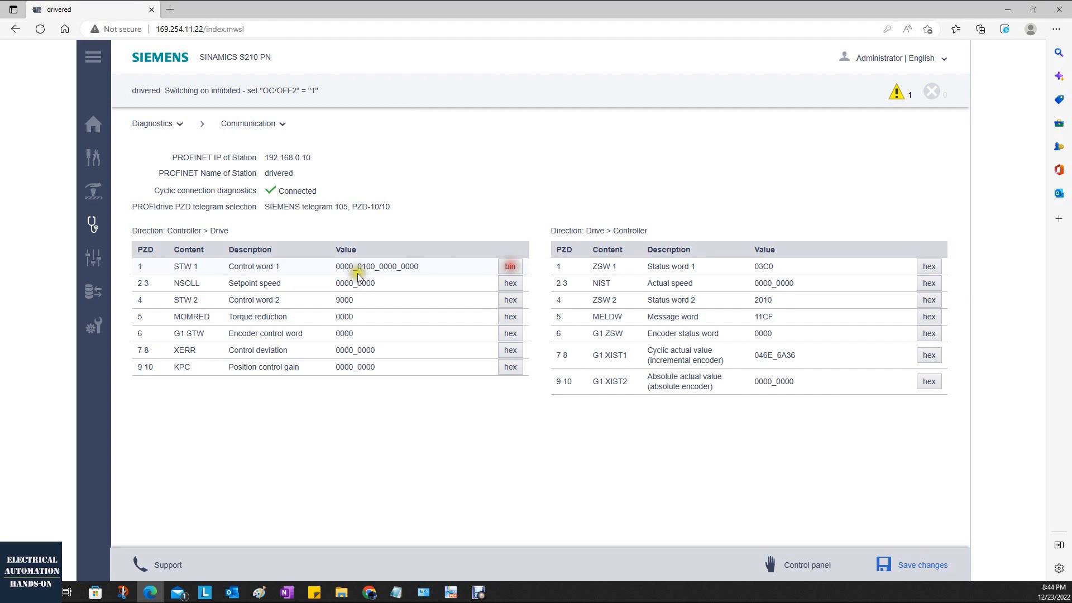
left_click(509, 267)
Open the Parameters Limits page, highlight the speed limit block, and view the Maximum speed setting dialog without changing it.
mouse_move(159, 229)
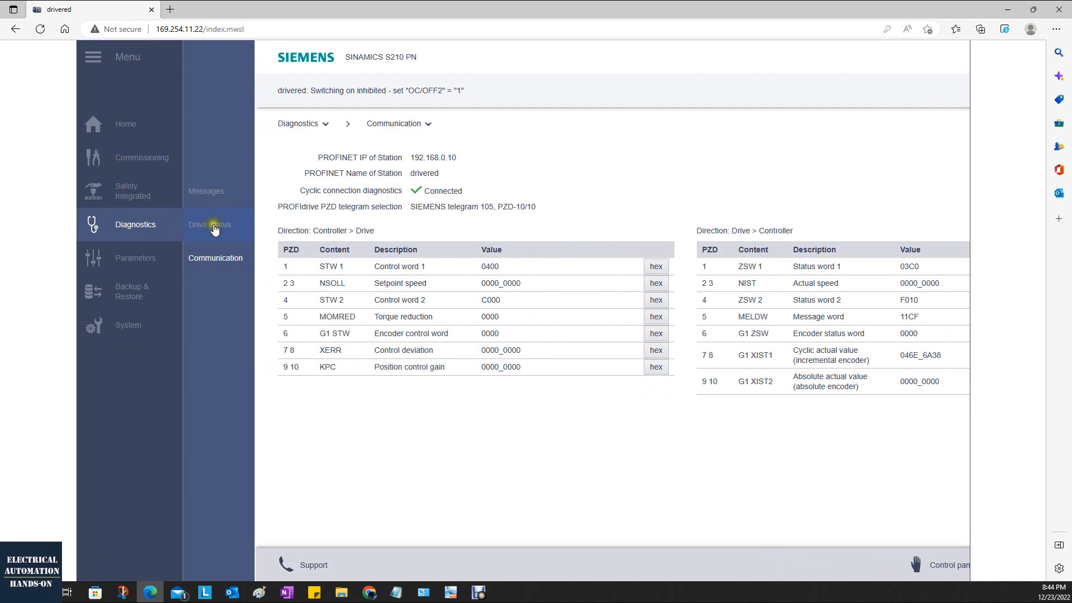
left_click(128, 259)
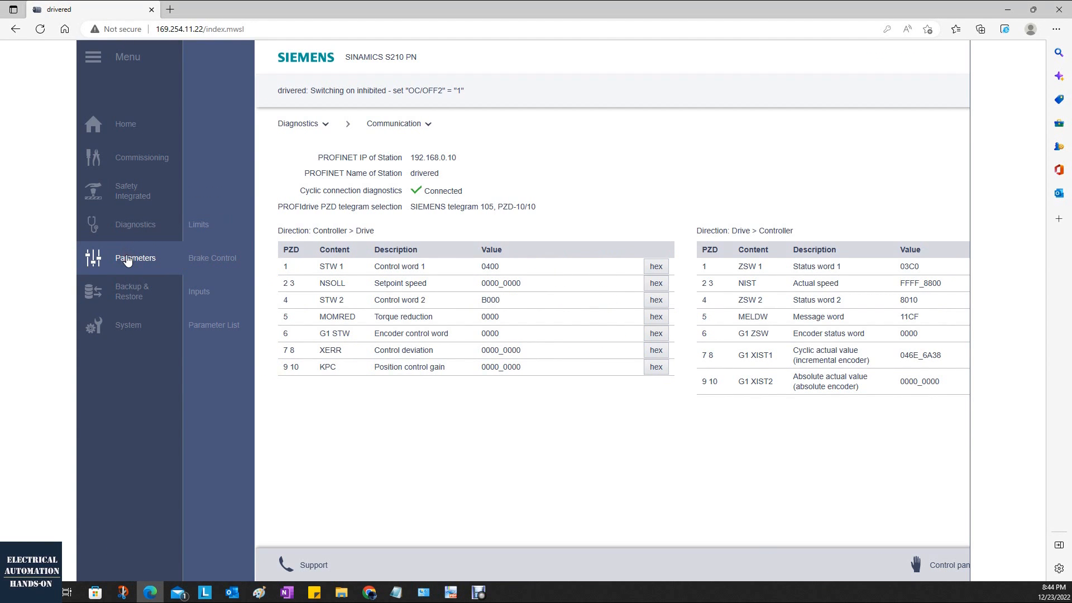
left_click(223, 230)
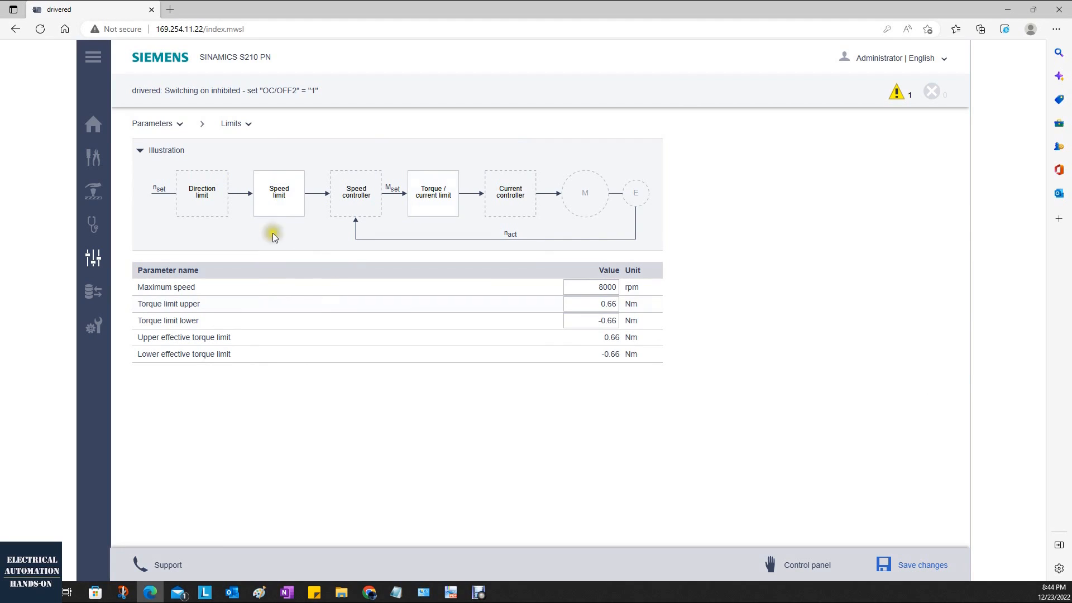
left_click(282, 201)
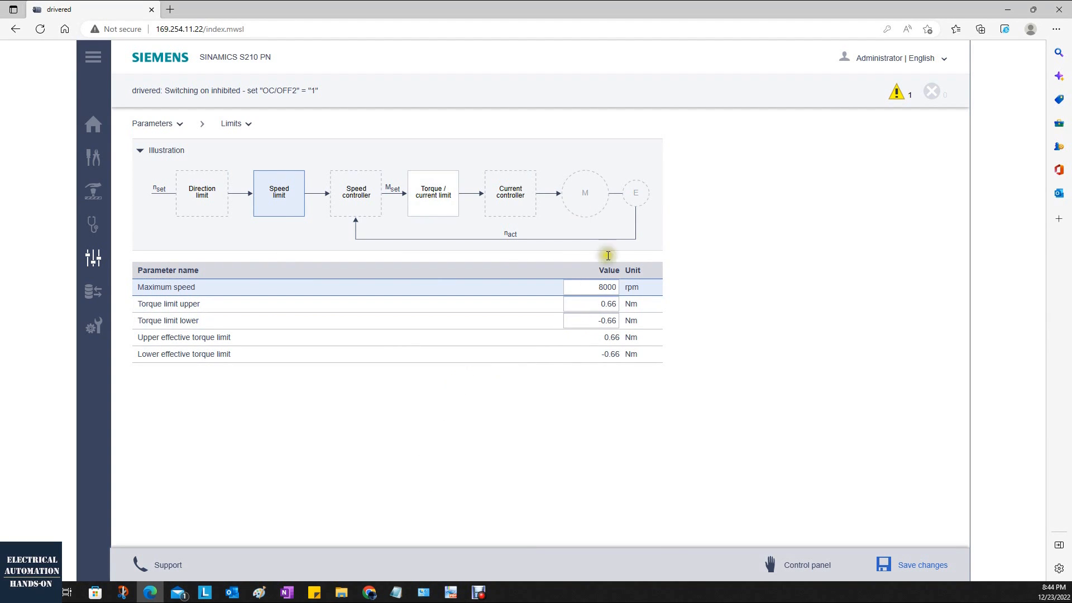
left_click(598, 286)
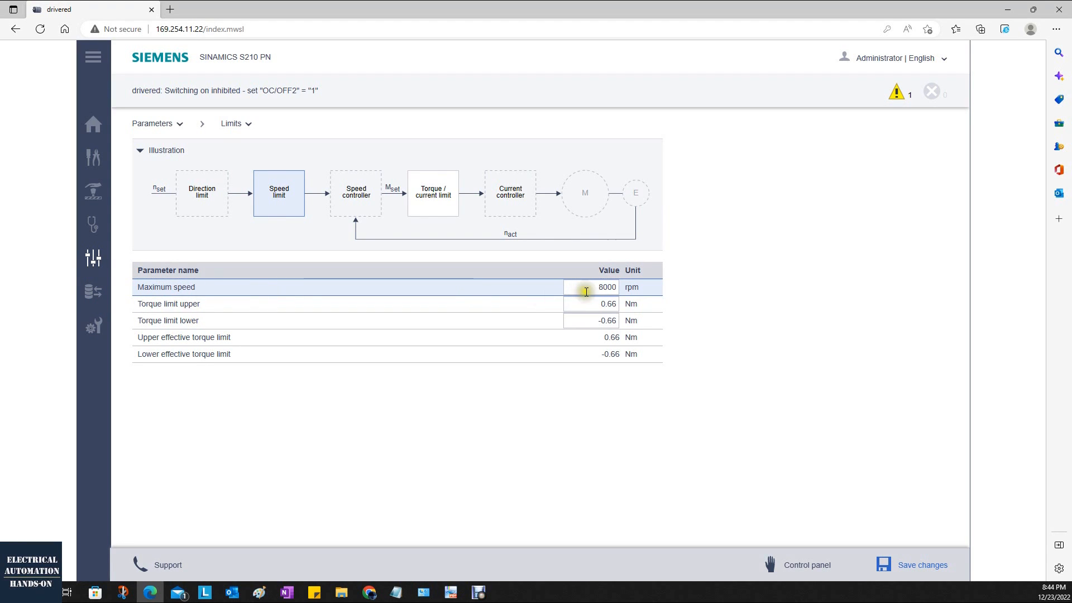
left_click(619, 287)
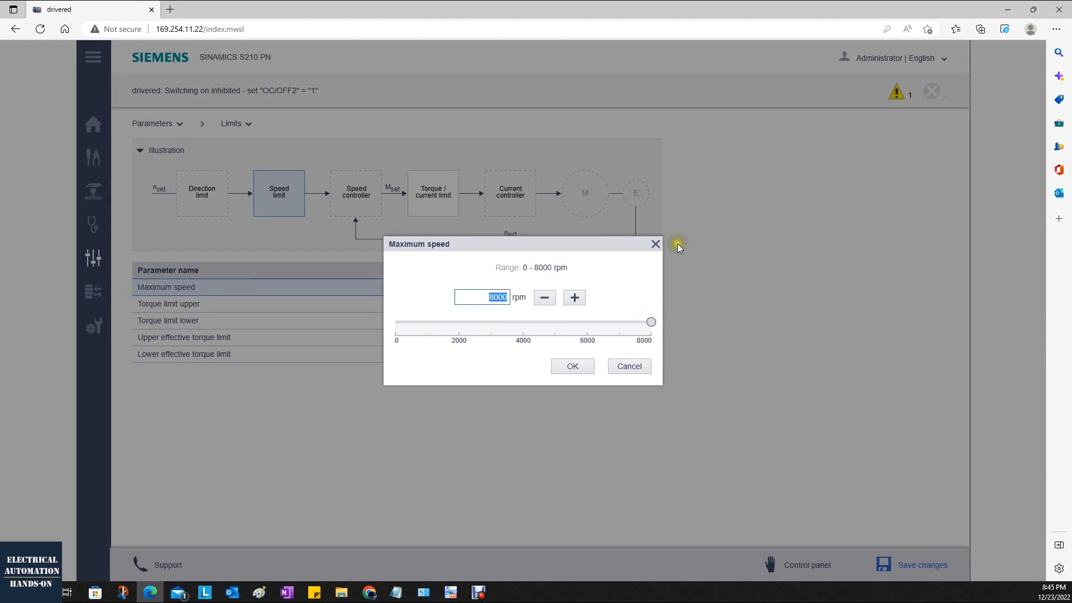
left_click(656, 244)
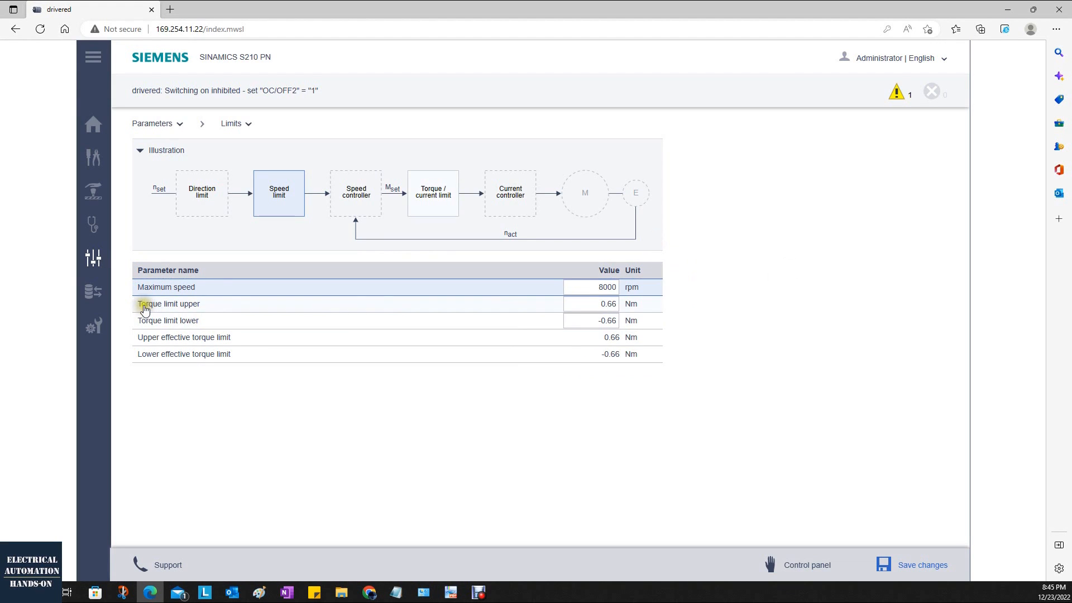
View the upper torque limit setting without changing it, and highlight the torque/current limit block in the illustration.
left_click(612, 305)
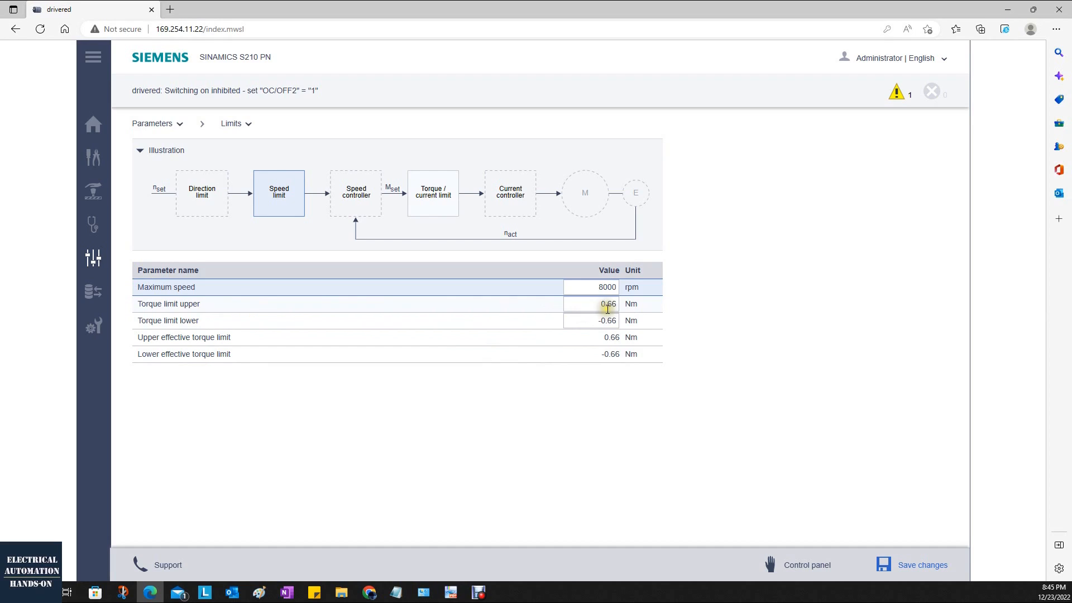
left_click(607, 307)
left_click(657, 244)
left_click(441, 204)
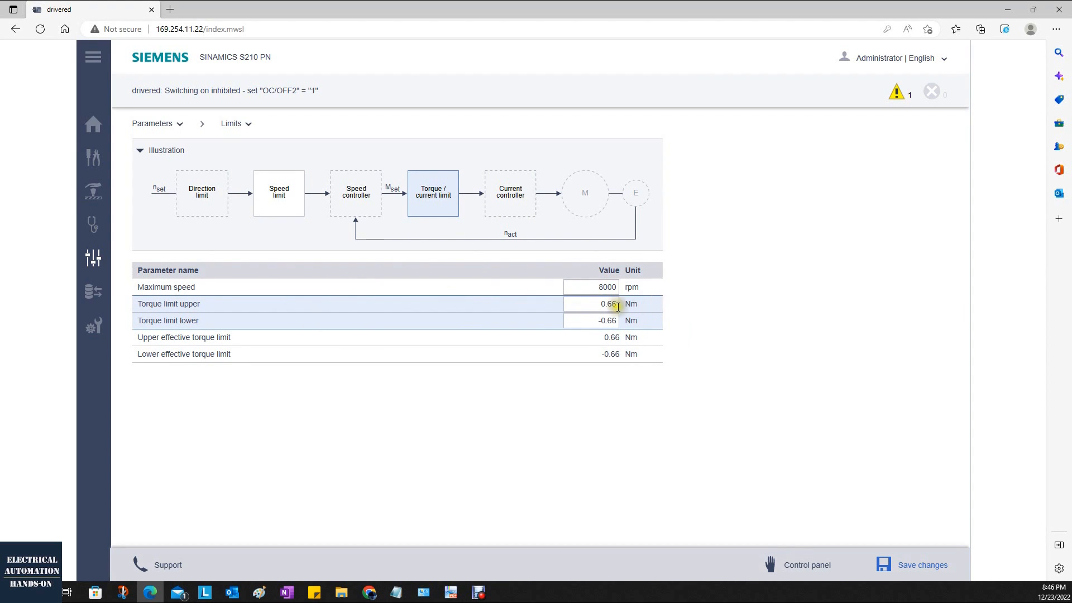
Open the Brake Control parameters and examine the opening time, closing time and zero speed detection threshold without changing them.
mouse_move(92, 261)
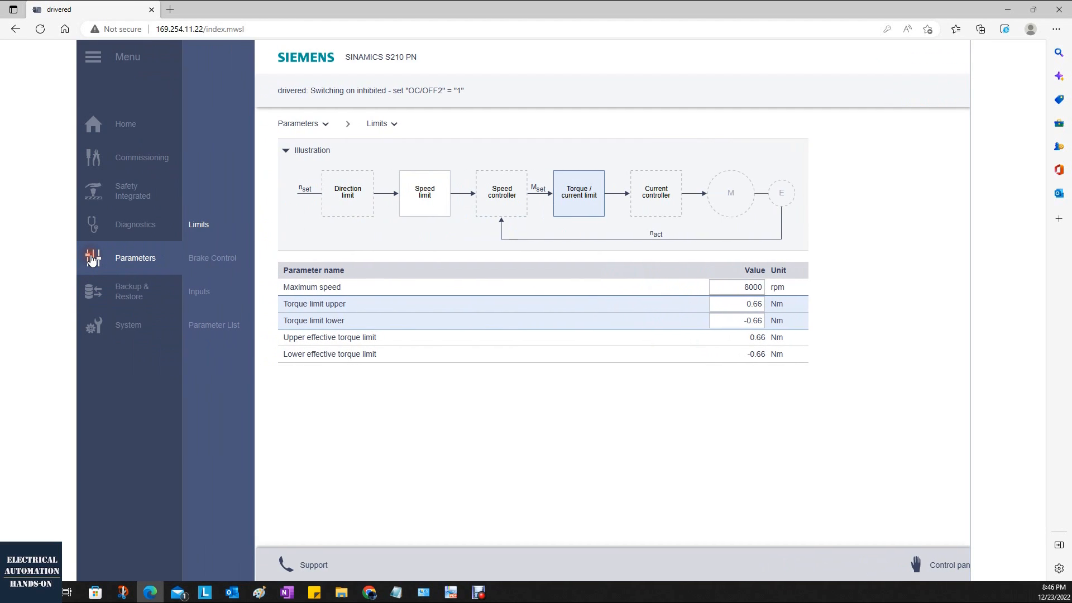
left_click(222, 259)
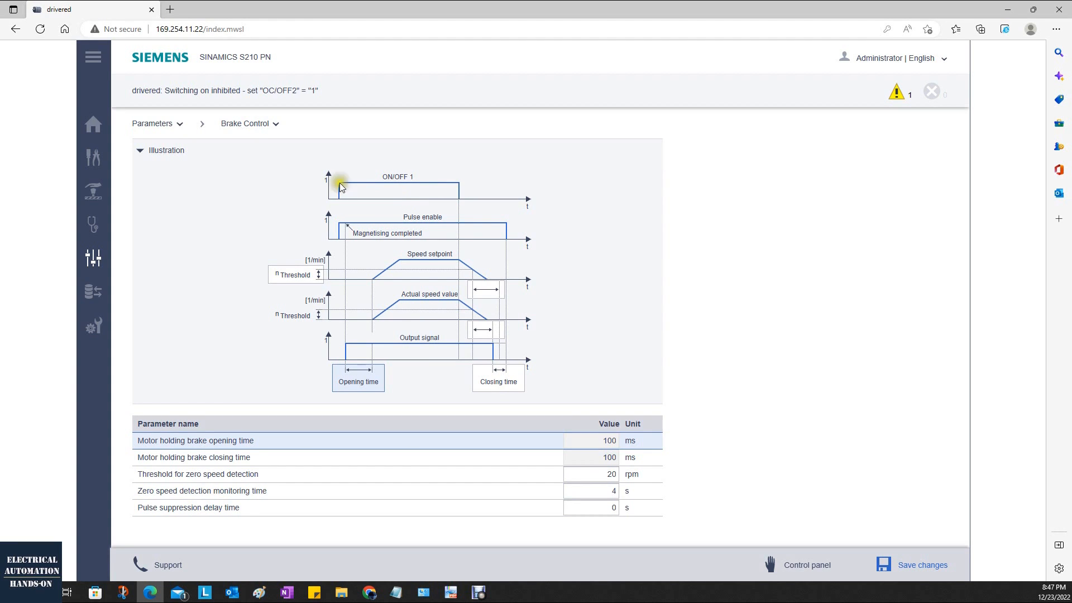
double_click(603, 445)
left_click(295, 279)
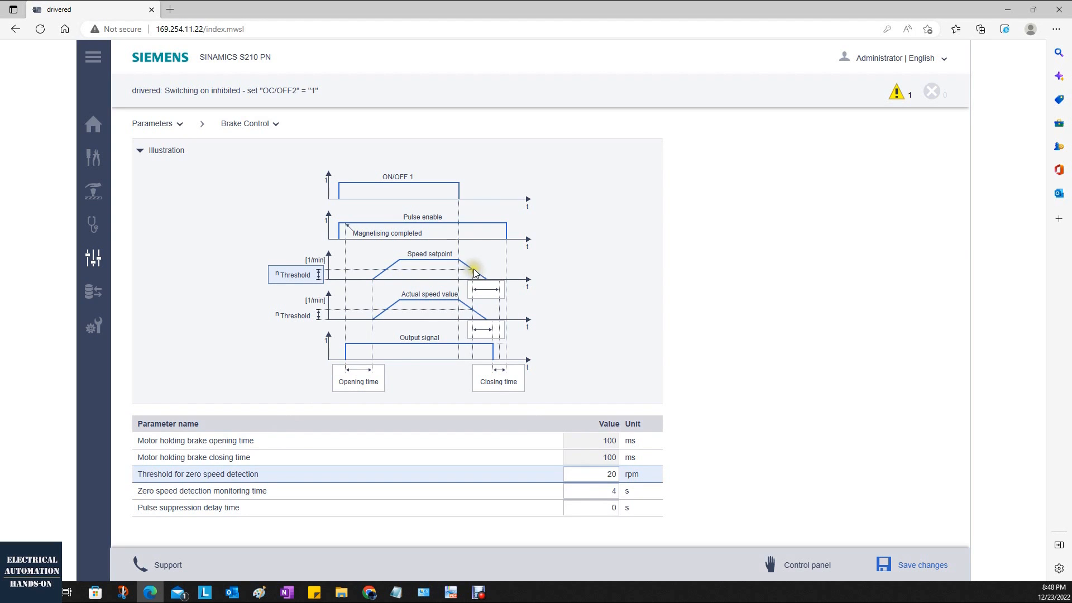
left_click(494, 385)
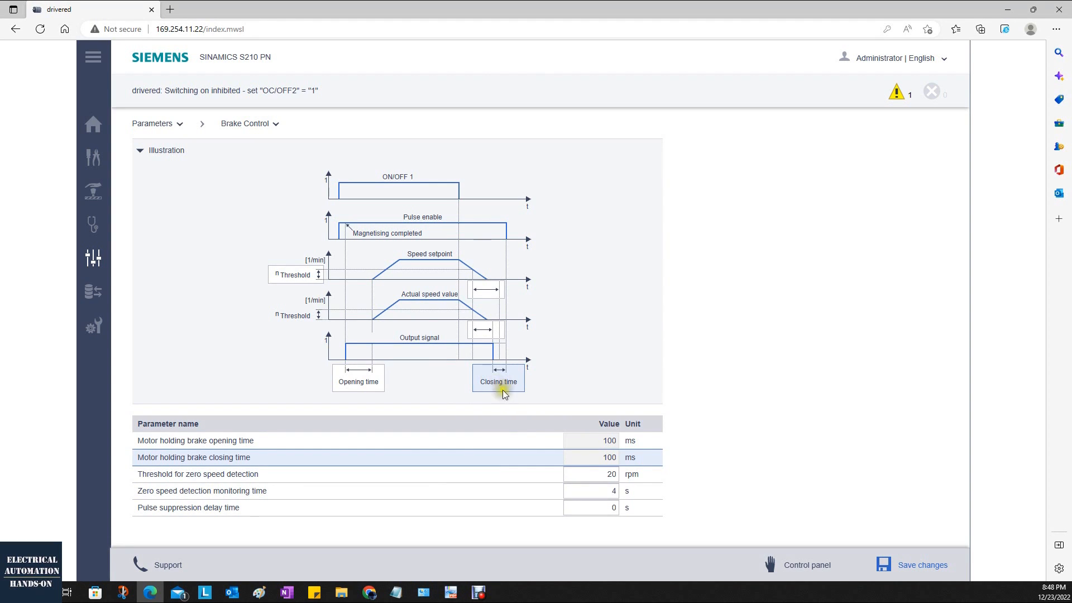
left_click(600, 474)
left_click(656, 244)
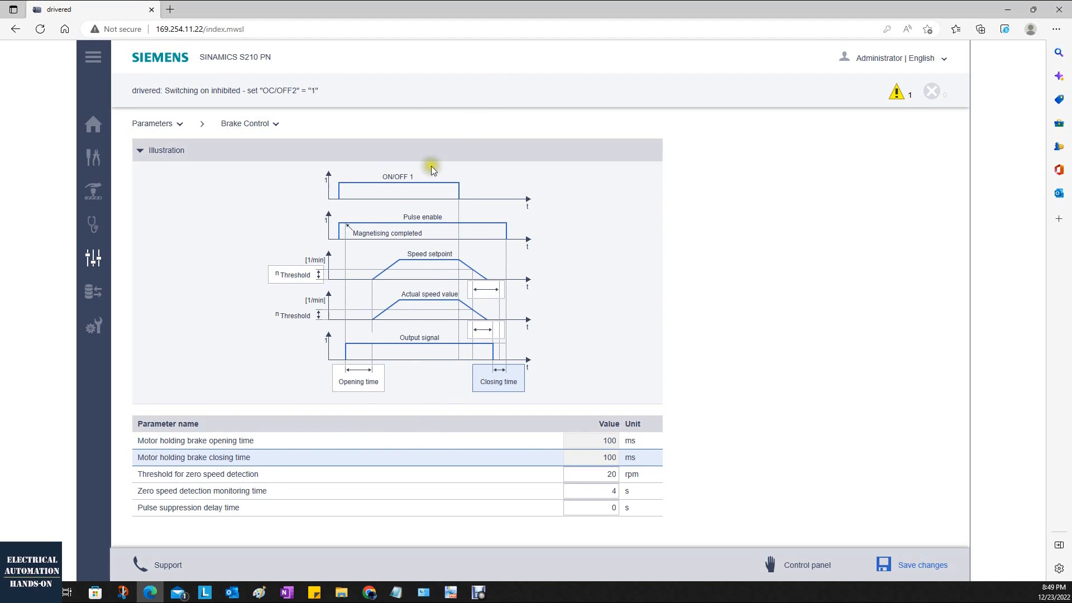
Open the Inputs parameters page, point out the X130 connector, and minimize the Overview Demo.png image.
left_click(216, 292)
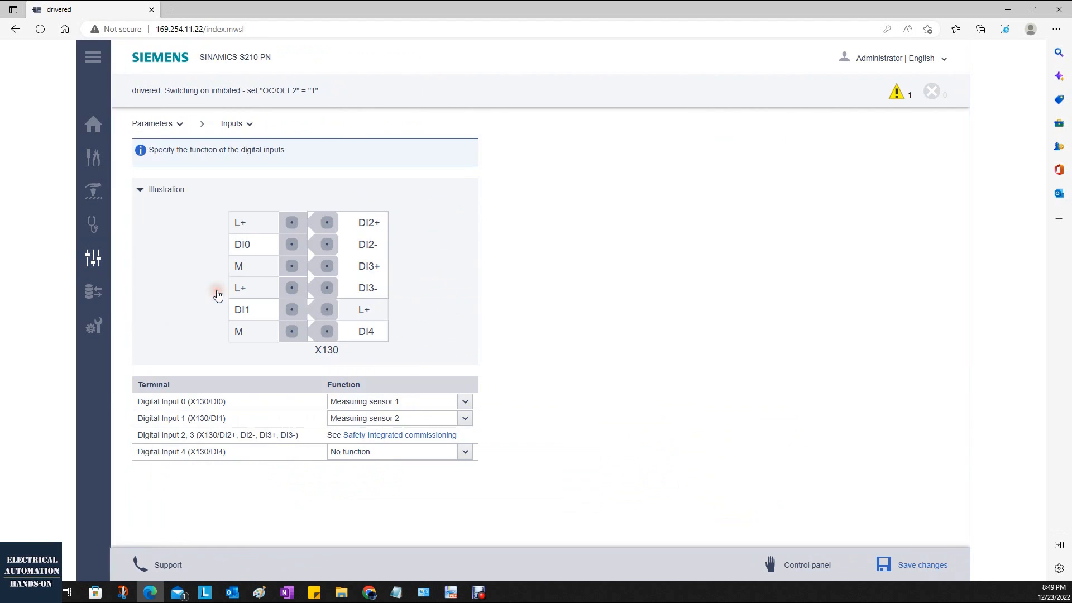
left_click_drag(314, 350, 357, 352)
left_click(357, 355)
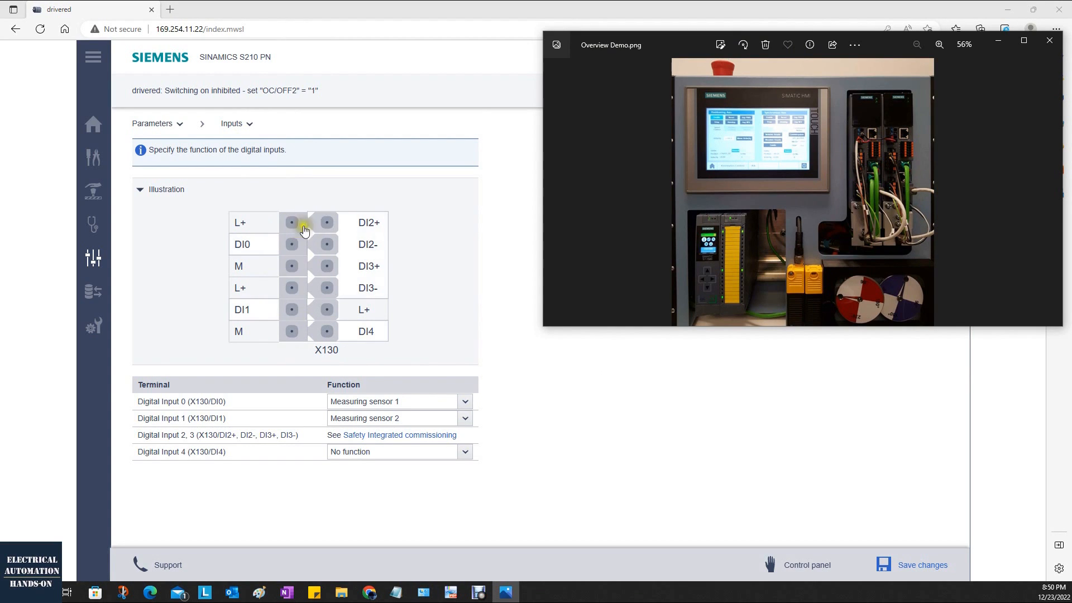
left_click(998, 40)
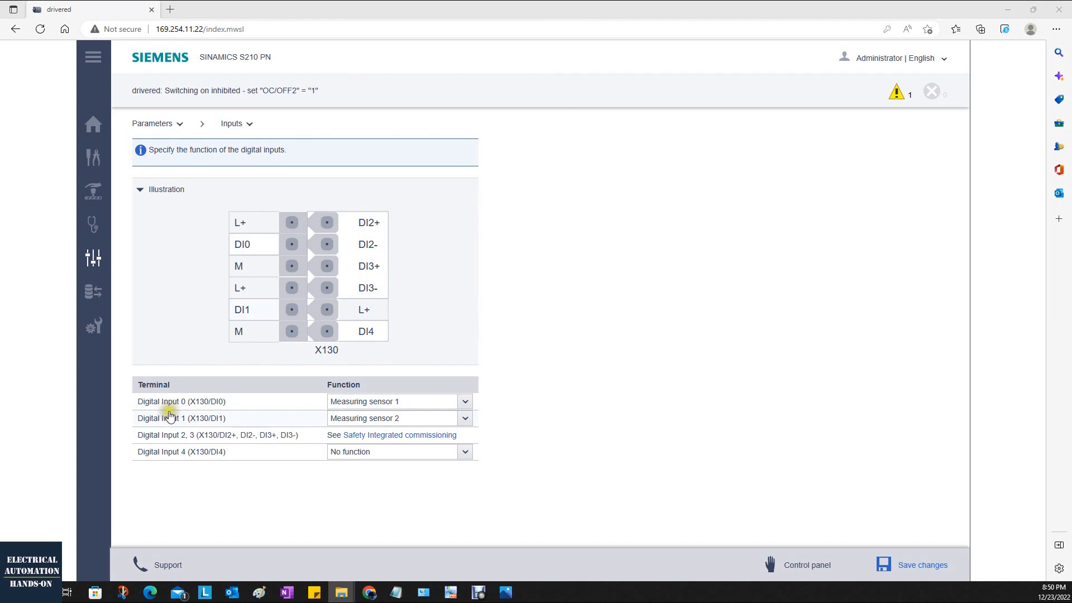
Highlight digital inputs 2 and 3, follow their link to Safety Integrated commissioning, and return to the Inputs page.
left_click(328, 223)
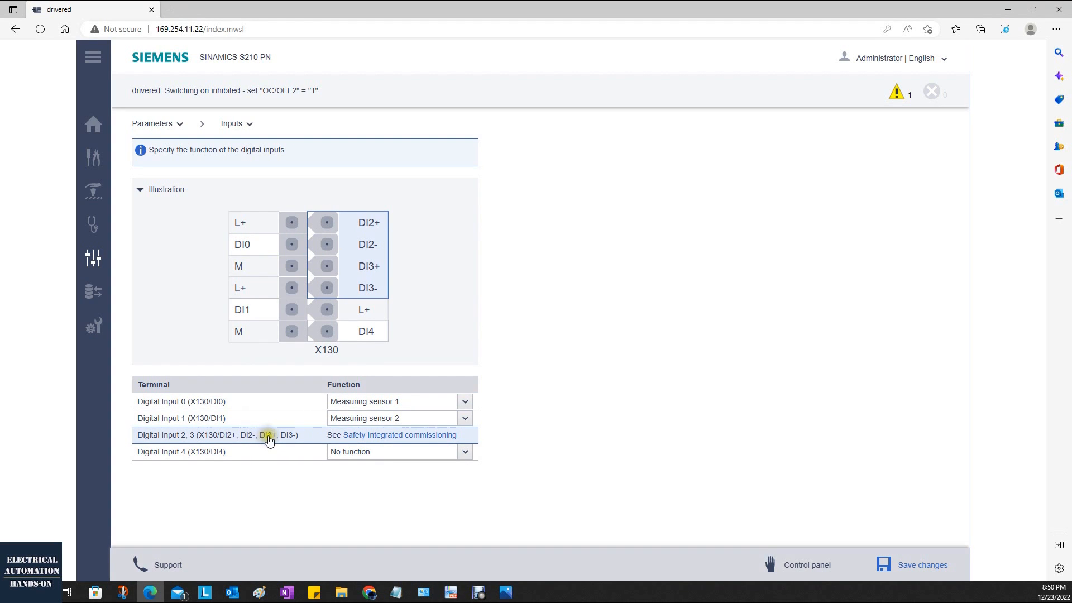
left_click(447, 436)
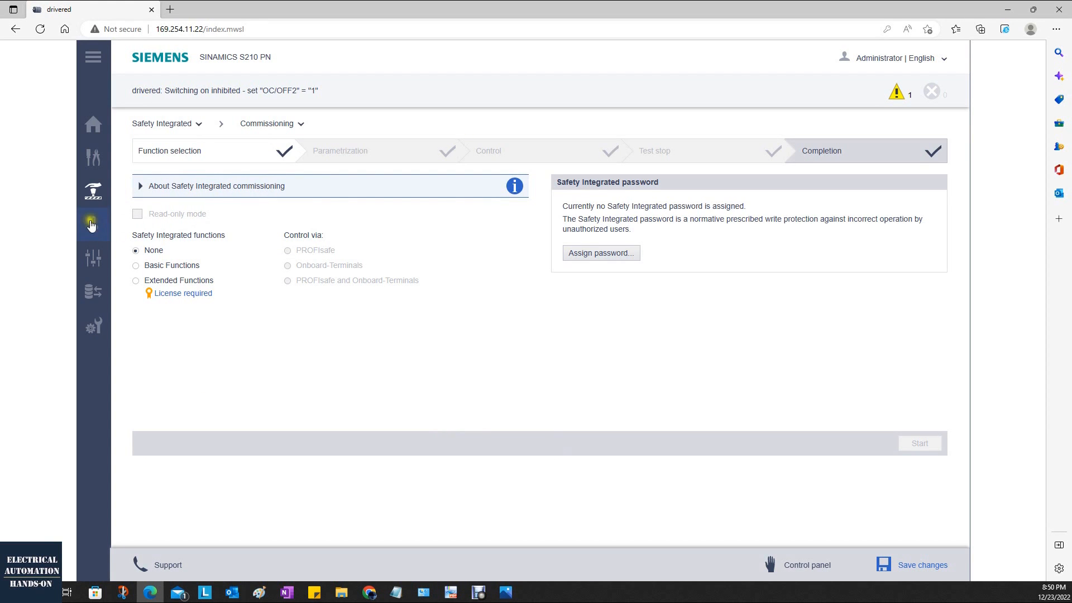
left_click(92, 254)
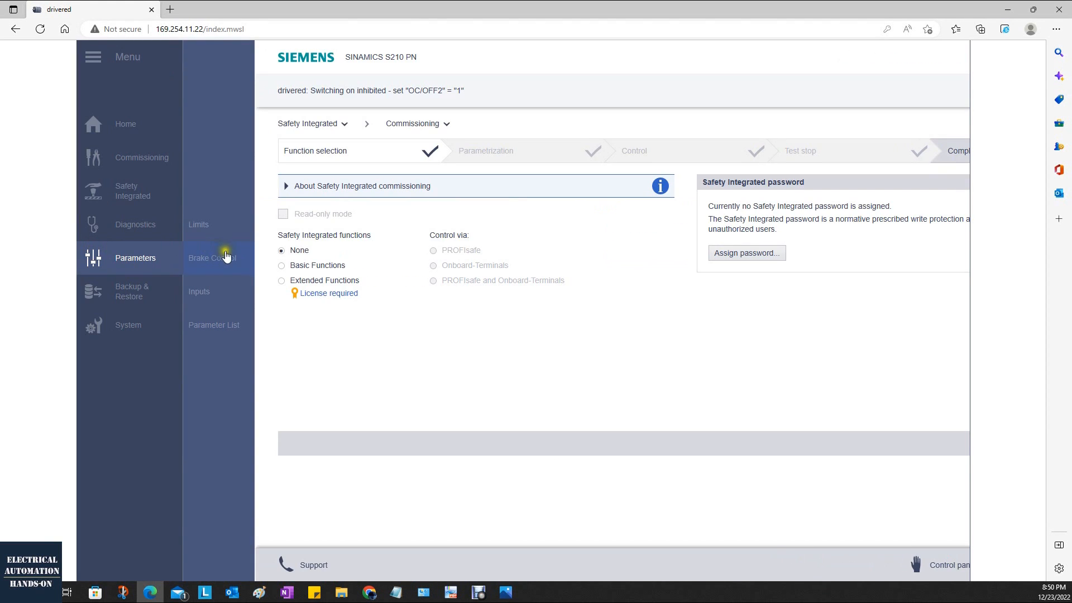
left_click(213, 288)
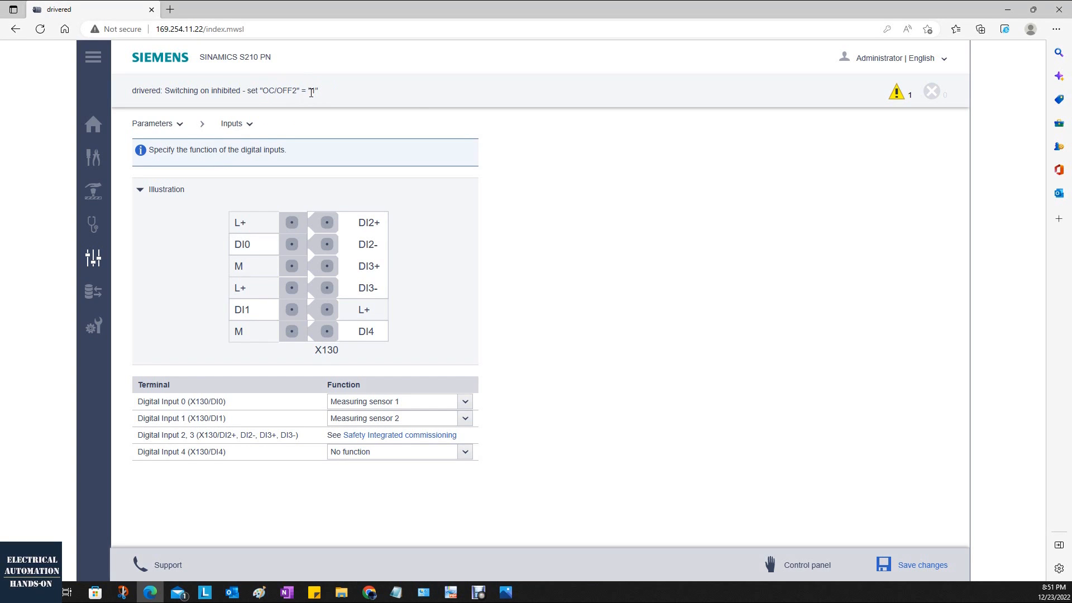
View the available functions for digital inputs 0, 4 and 1 without changing their assignments.
left_click(465, 402)
left_click(467, 403)
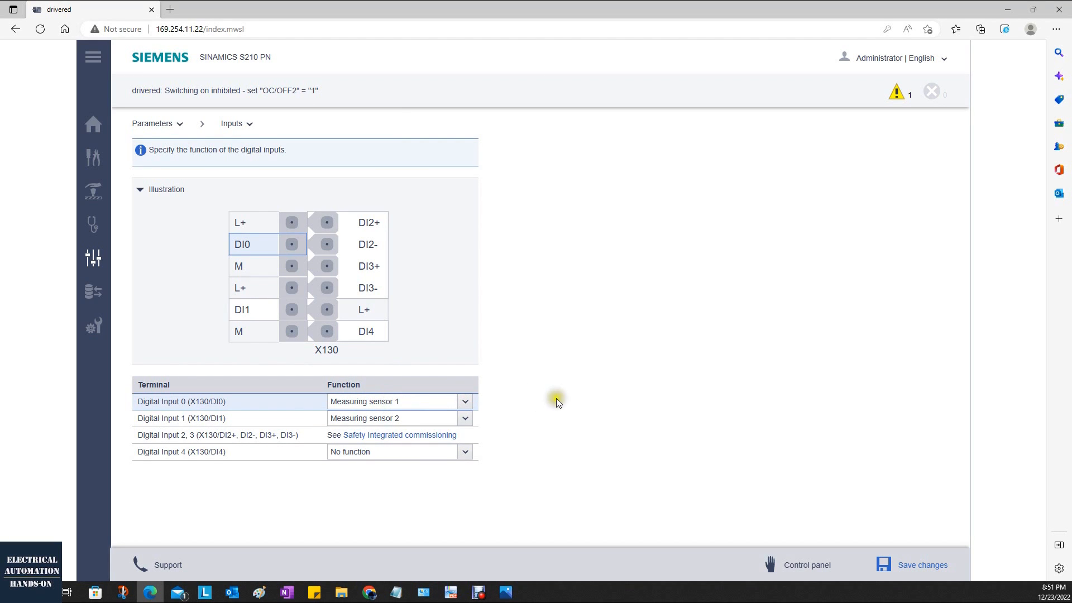
left_click(458, 401)
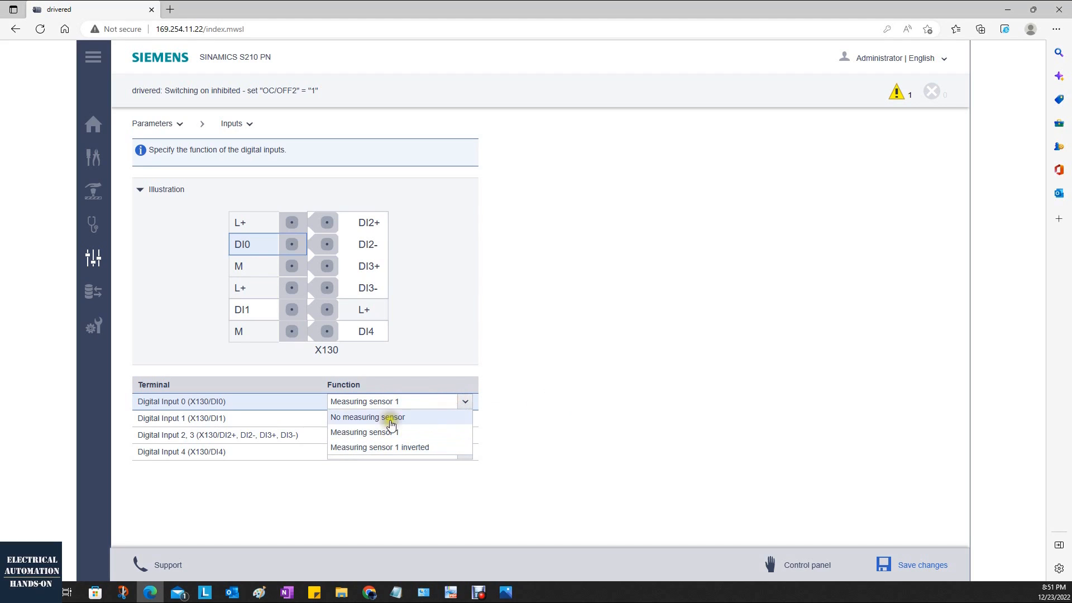
left_click(552, 402)
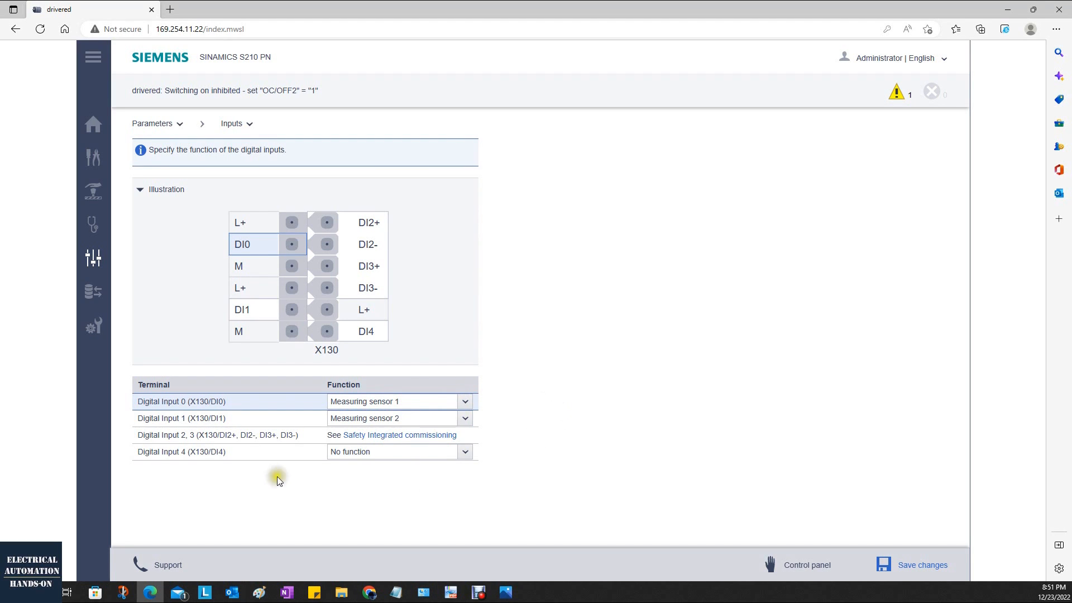
left_click(465, 453)
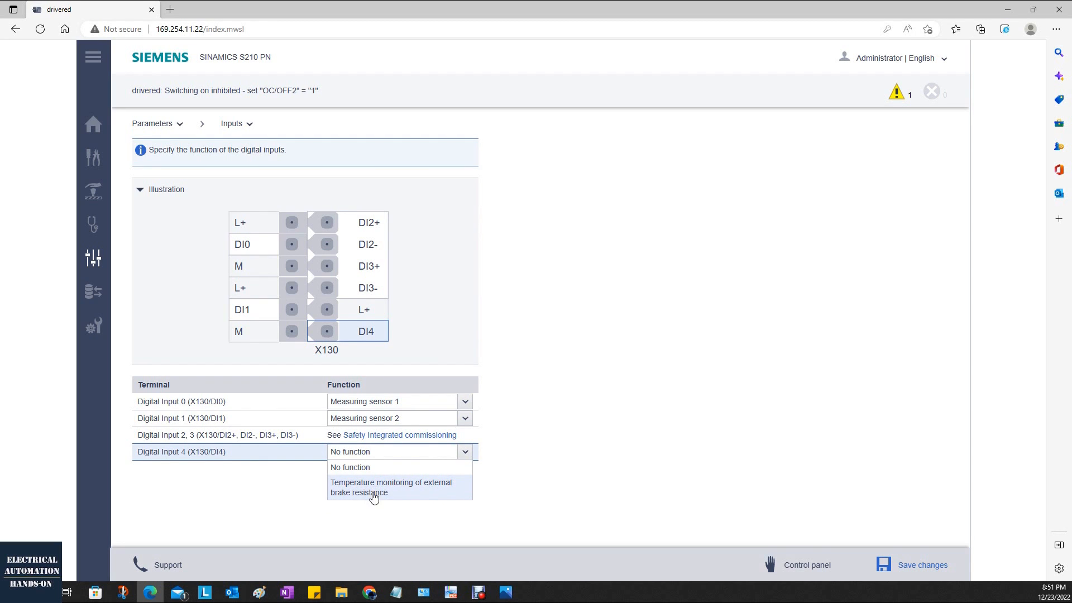
left_click(649, 449)
left_click(468, 420)
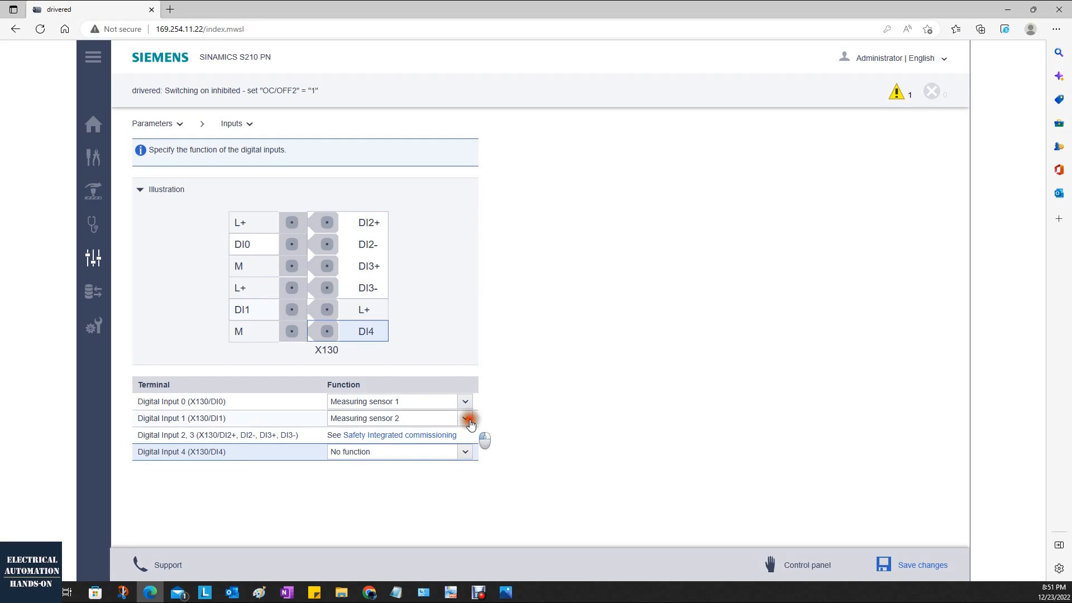
left_click(666, 417)
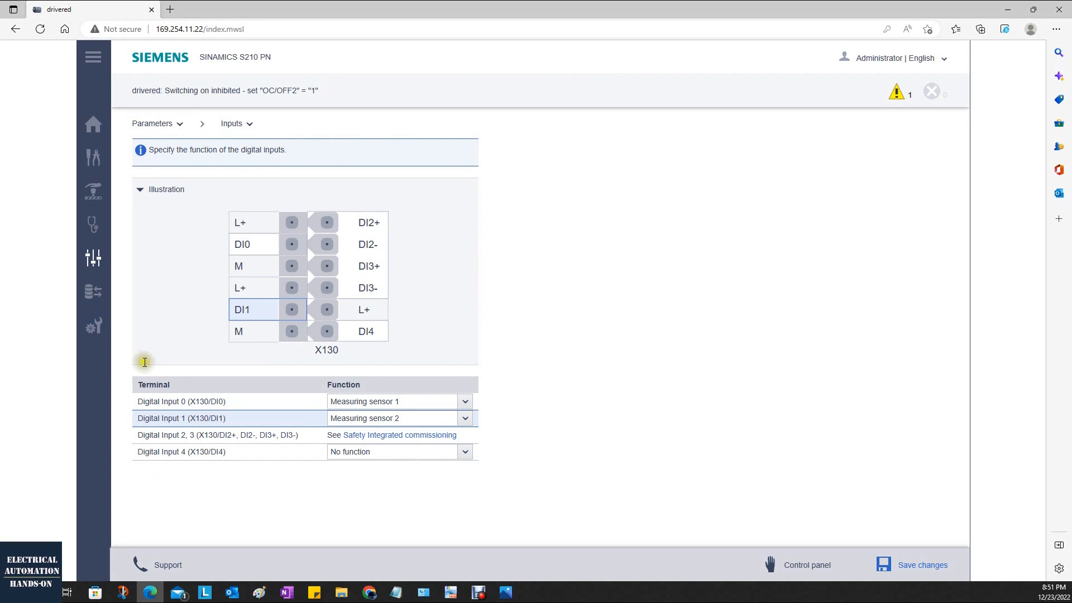
Open the Parameter List and look through the drive's parameters in the simple view.
left_click(93, 257)
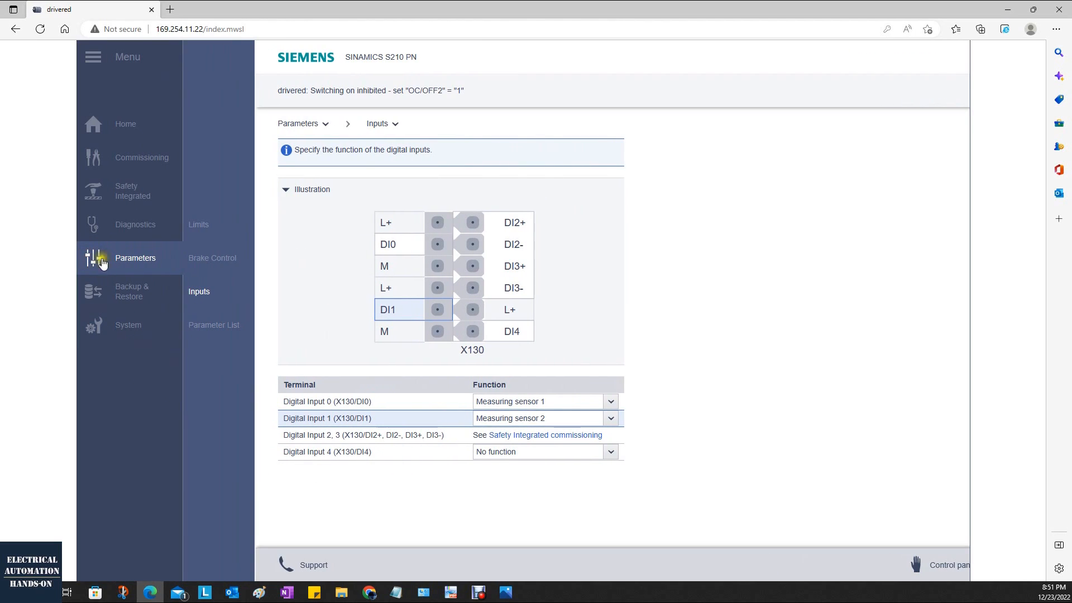
left_click(215, 327)
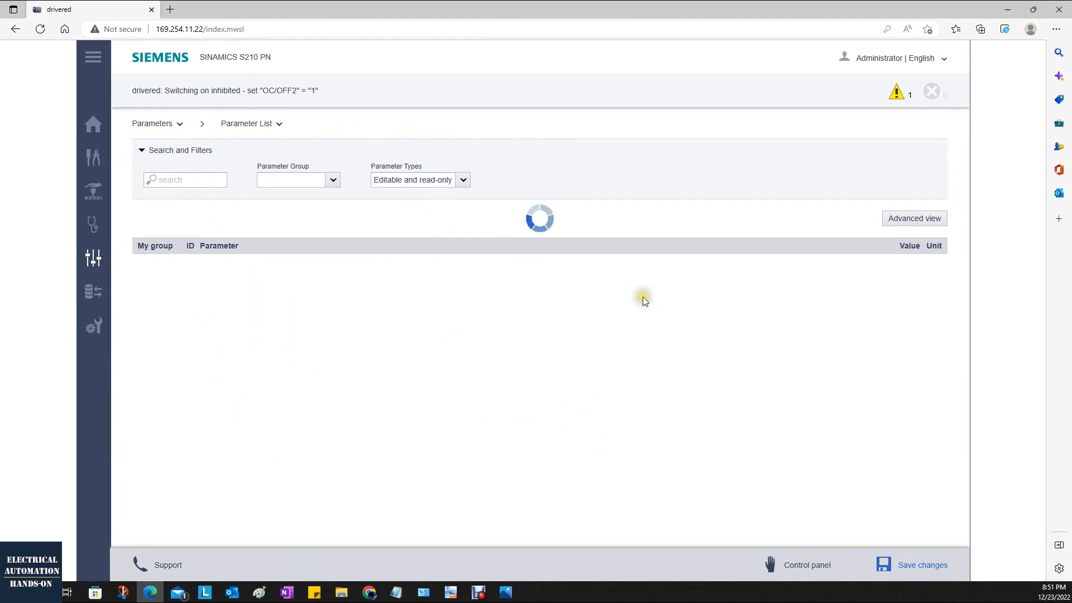
scroll(642, 302, "down", 2)
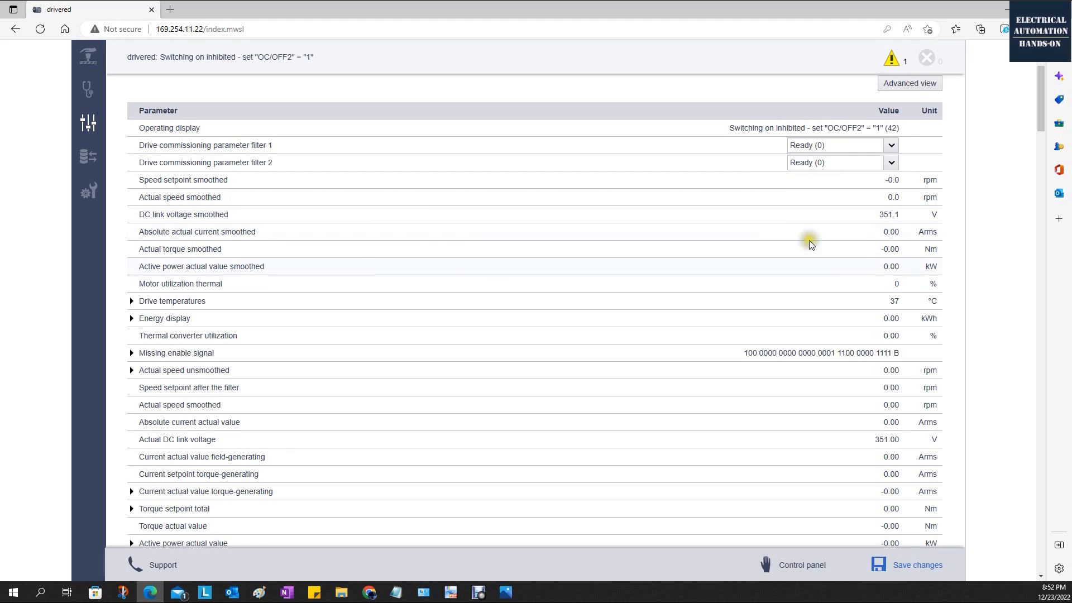
scroll(887, 320, "down", 2)
left_click(881, 327)
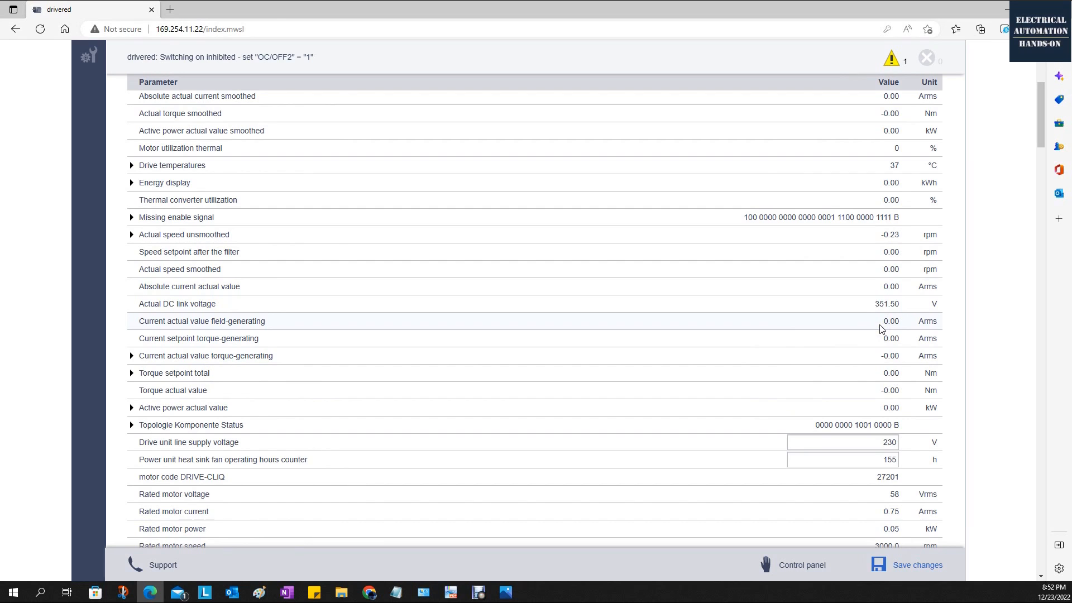
scroll(882, 329, "up", 4)
left_click(884, 301)
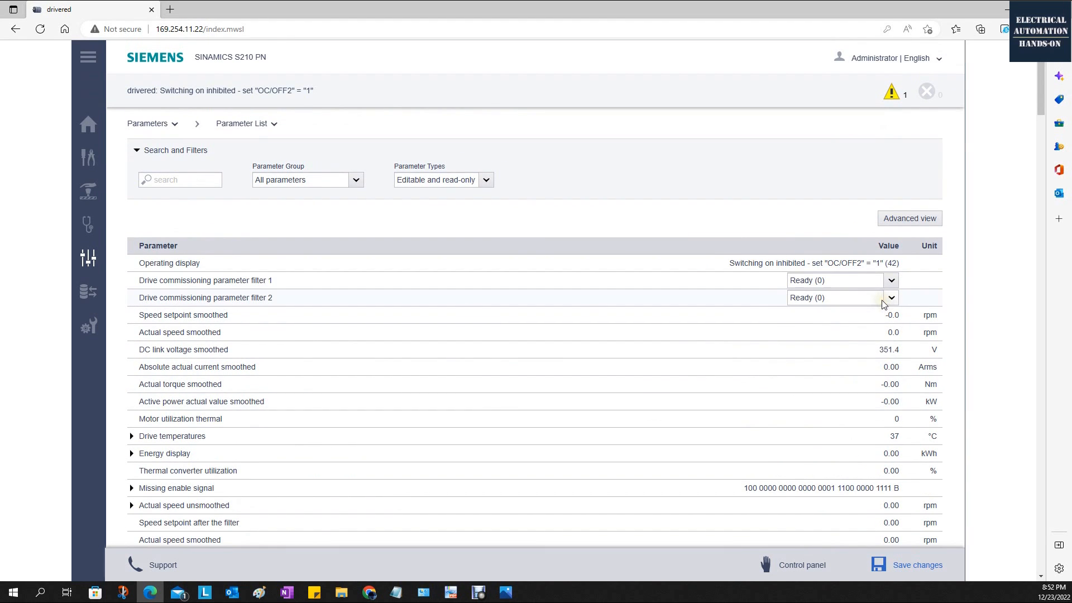
Switch the parameter list to the advanced view and look through the parameters with their ID numbers.
left_click(931, 220)
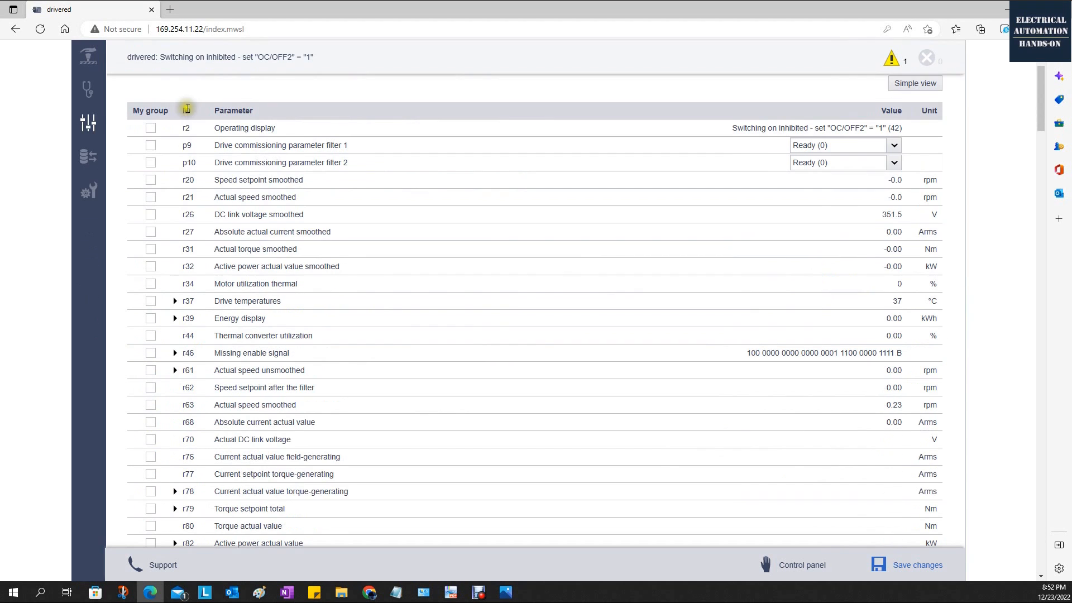
scroll(189, 123, "down", 1)
scroll(188, 122, "down", 2)
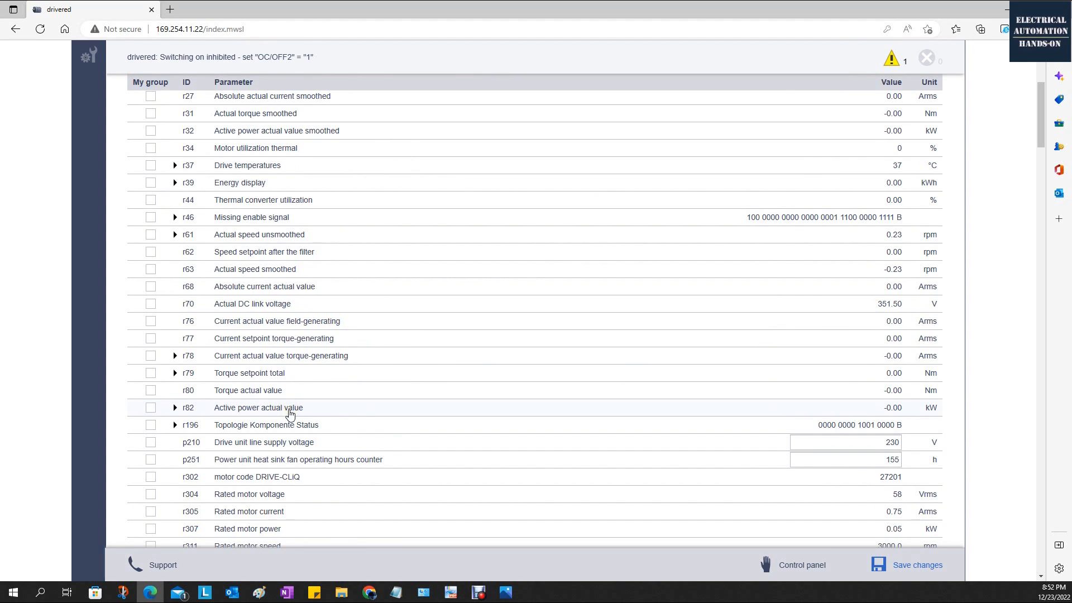
scroll(275, 402, "up", 3)
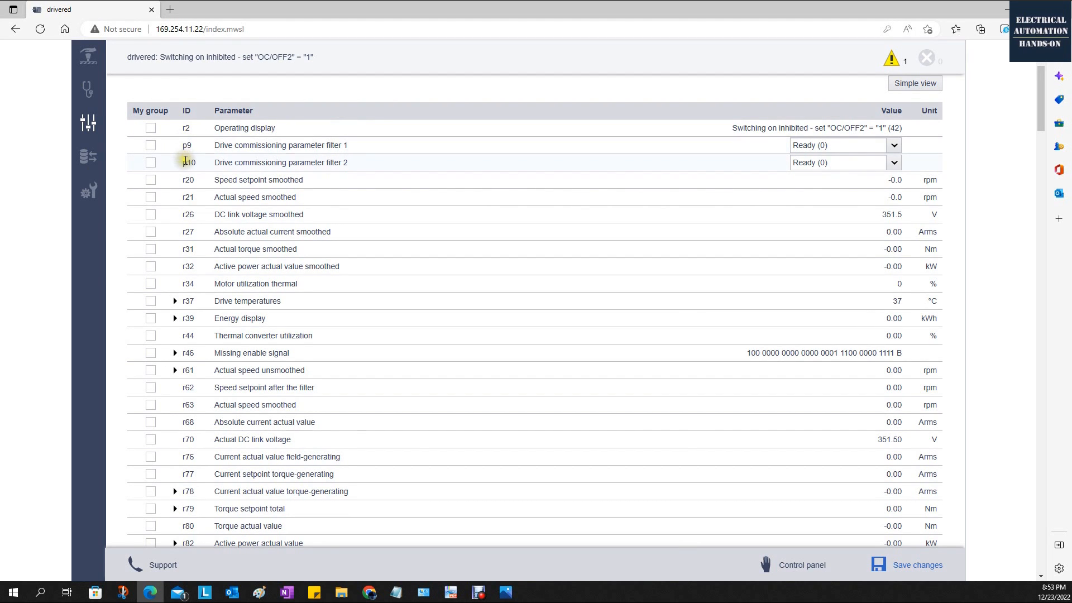
scroll(306, 243, "up", 3)
Look through the available parameter groups and filter the list by the Communication group.
left_click(291, 183)
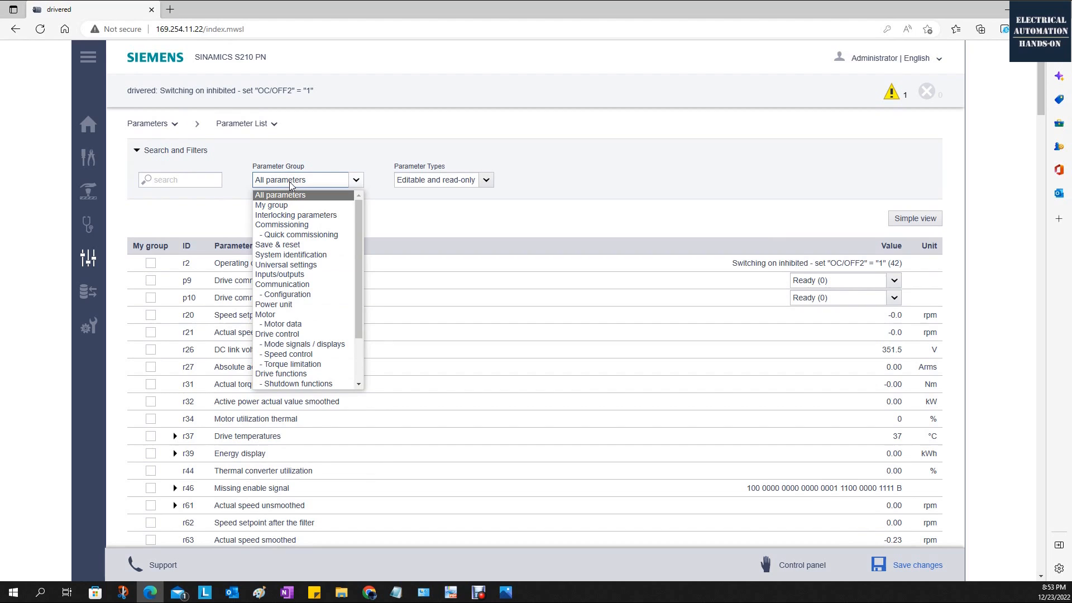
scroll(310, 302, "down", 2)
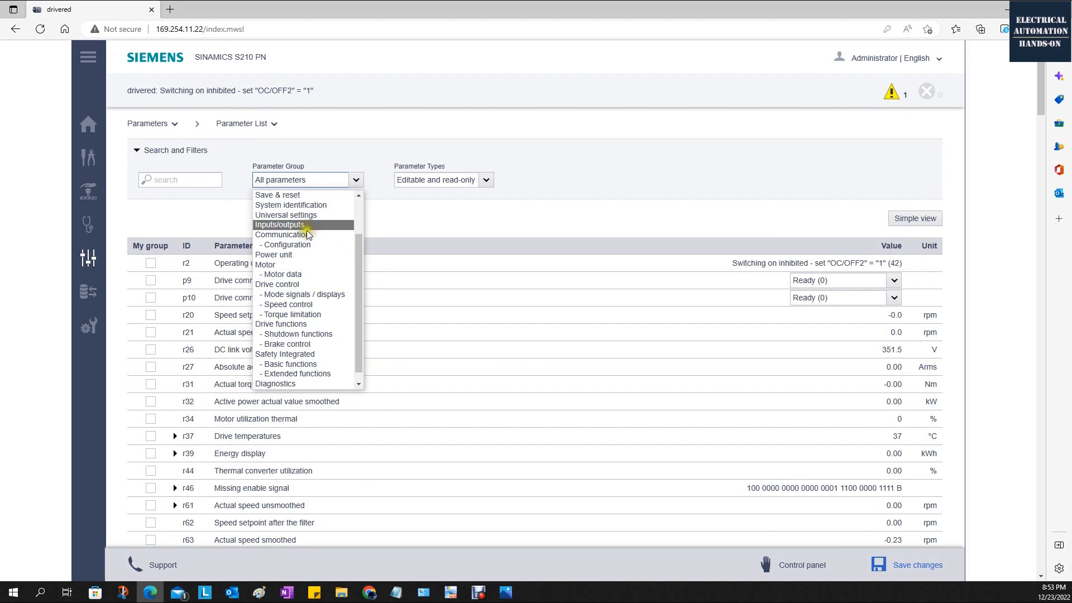
scroll(311, 377, "up", 2)
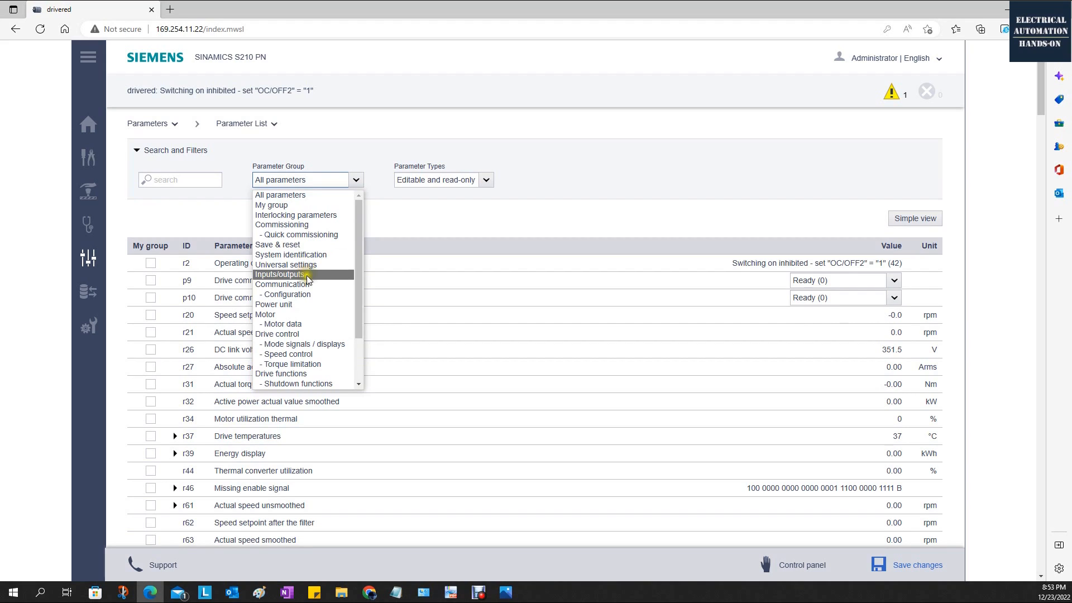
left_click(307, 283)
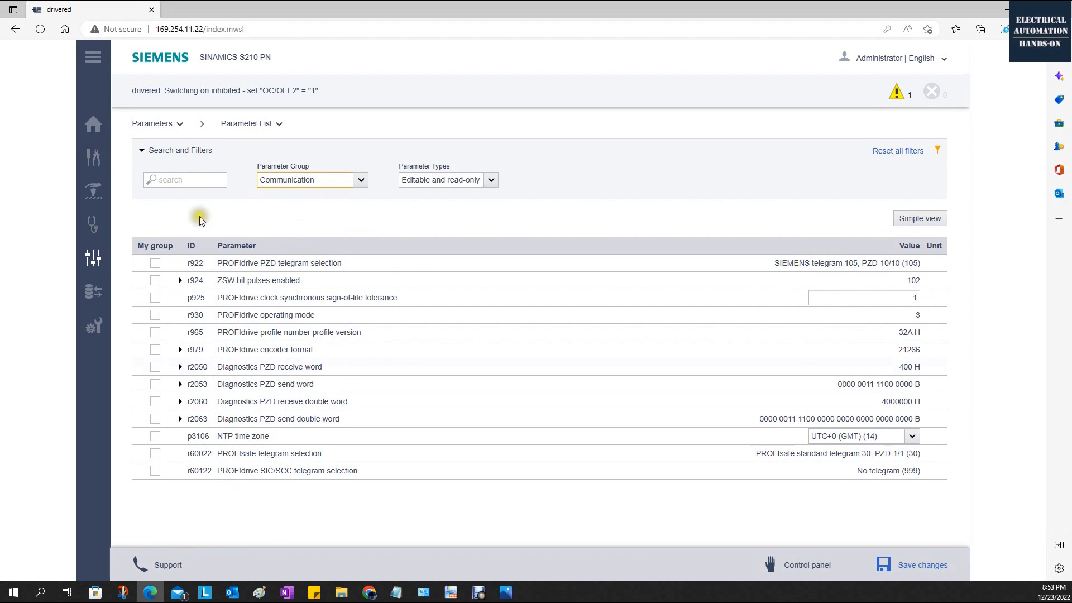
Filter the parameter list by Quick commissioning and highlight the rated motor speed, maximum speed, and OFF1 and OFF3 ramp-down time entries.
left_click(359, 179)
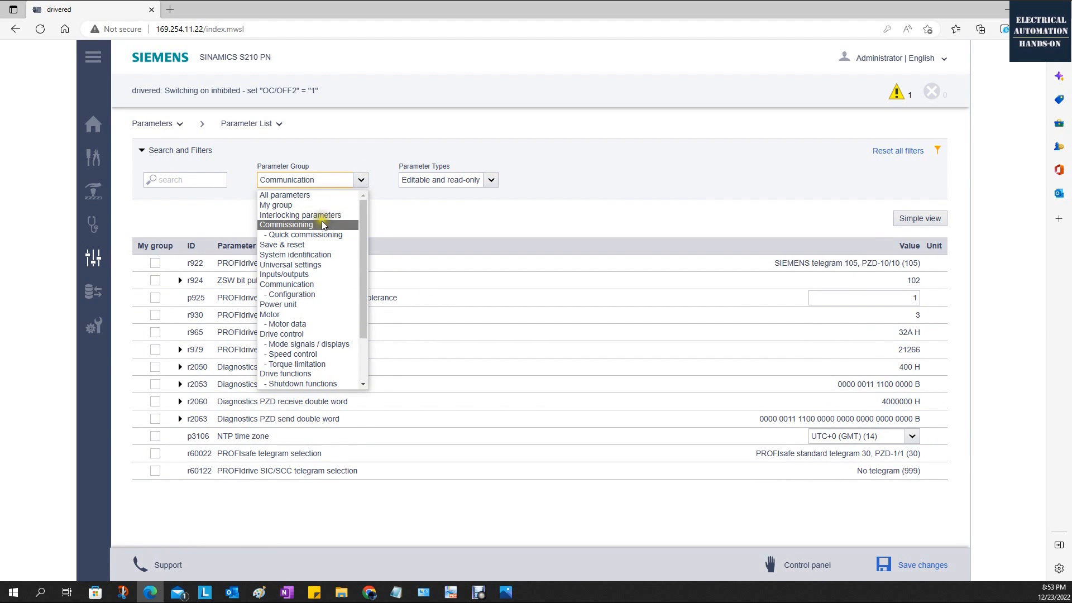
left_click(315, 236)
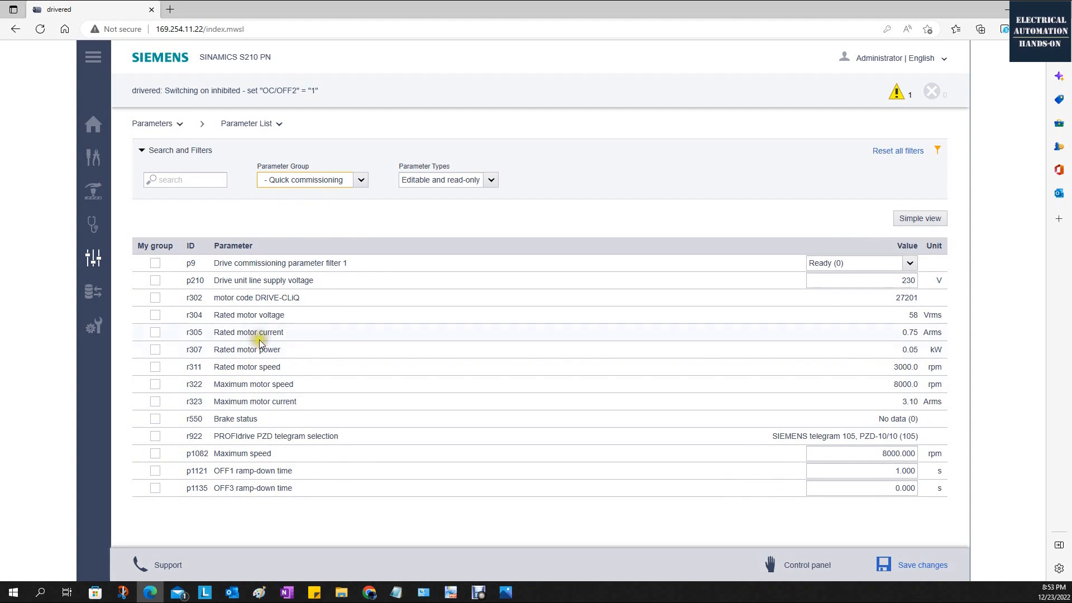
left_click_drag(250, 334, 309, 352)
left_click_drag(251, 368, 326, 368)
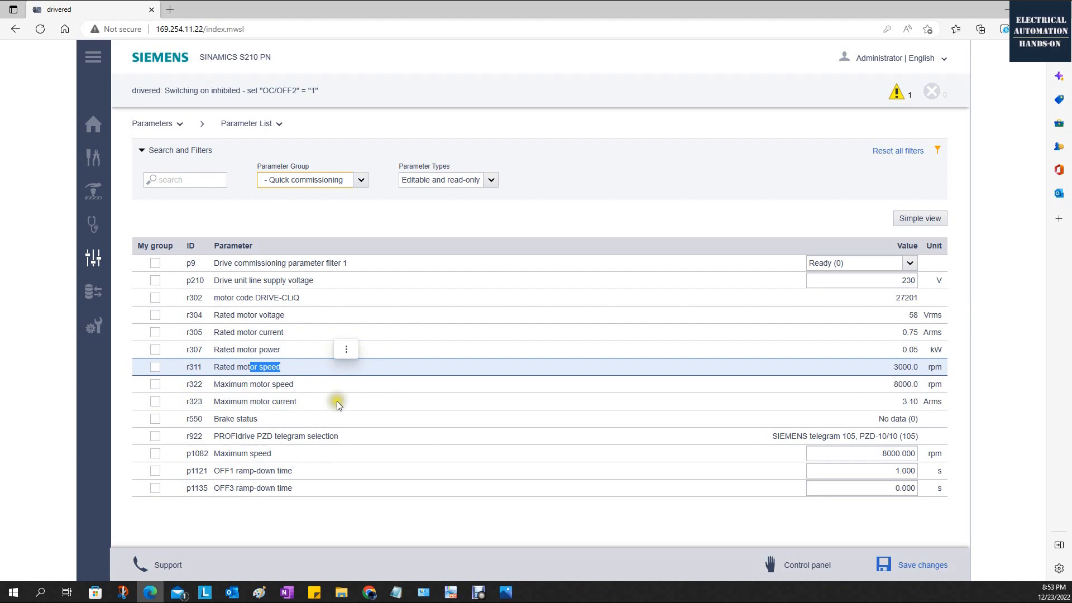
left_click(217, 453)
left_click_drag(216, 454, 291, 455)
left_click_drag(215, 471, 280, 518)
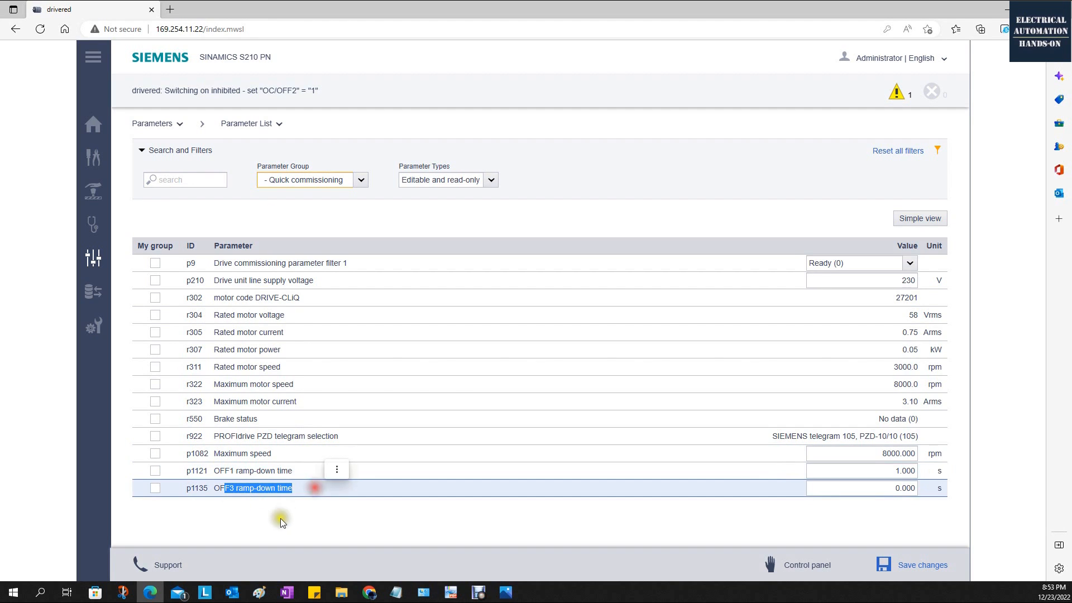
left_click_drag(234, 471, 311, 471)
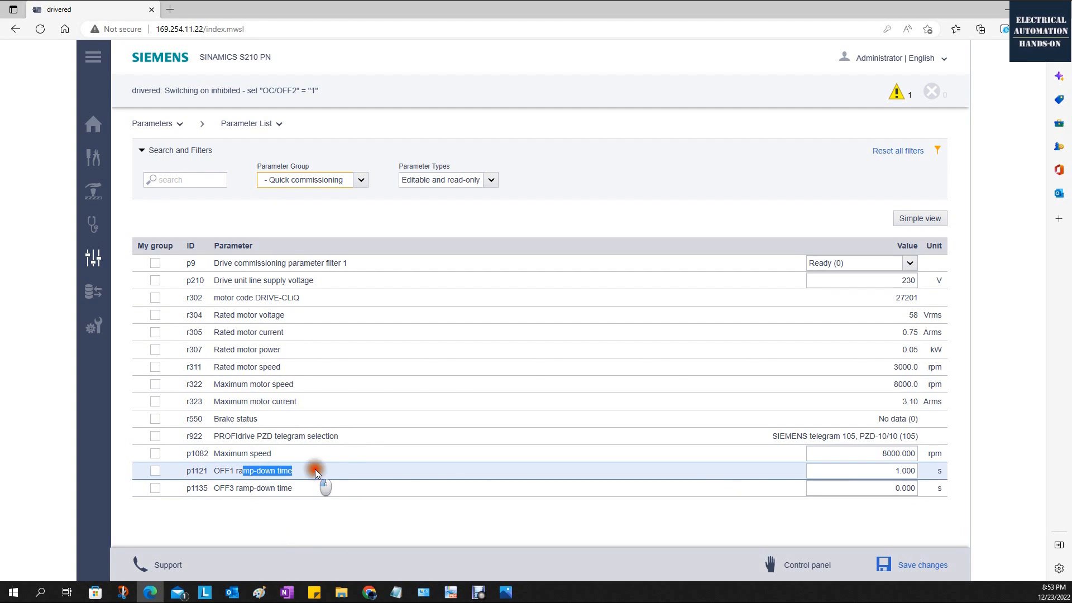
Highlight the OFF3 ramp-down time entry (p1135) in the quick commissioning parameters.
left_click_drag(238, 488, 336, 491)
left_click(253, 512)
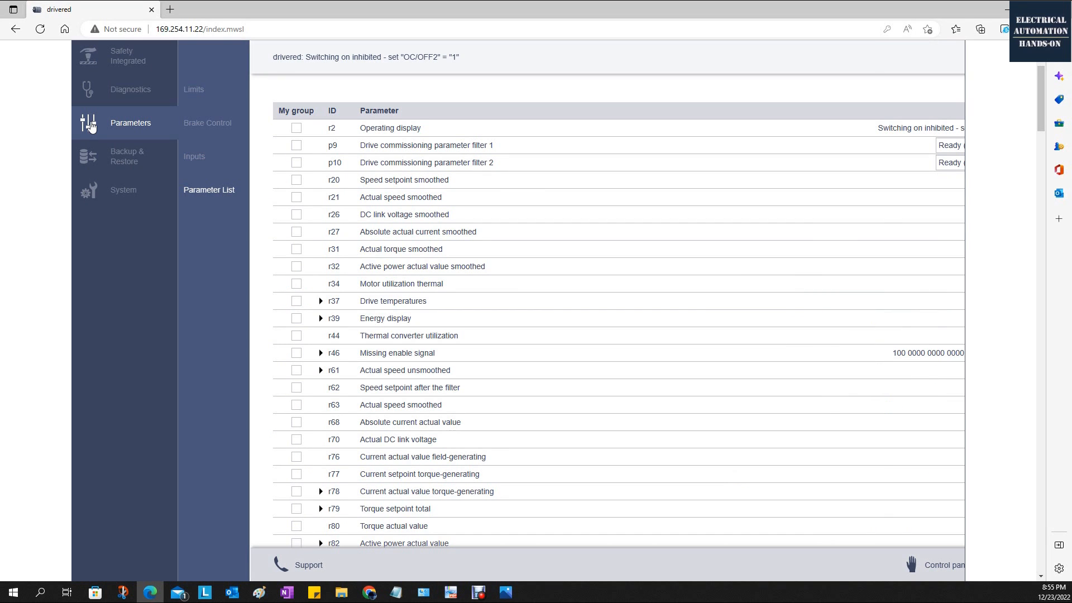
Back up the drive parameters without a custom file name and inspect the contents of the downloaded BACKUP.ZIP.
left_click(109, 156)
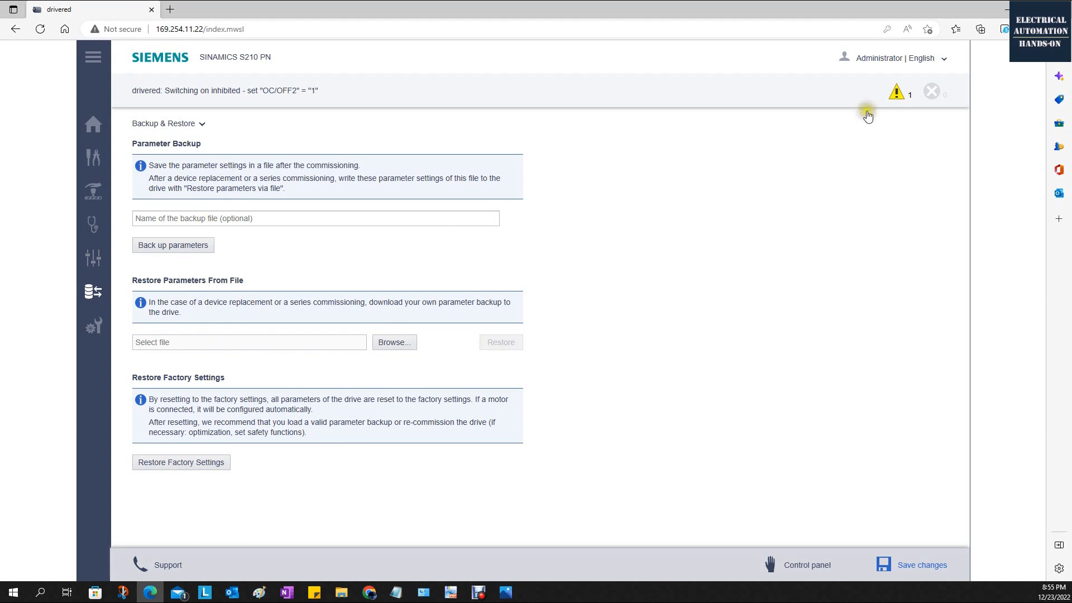
left_click(162, 246)
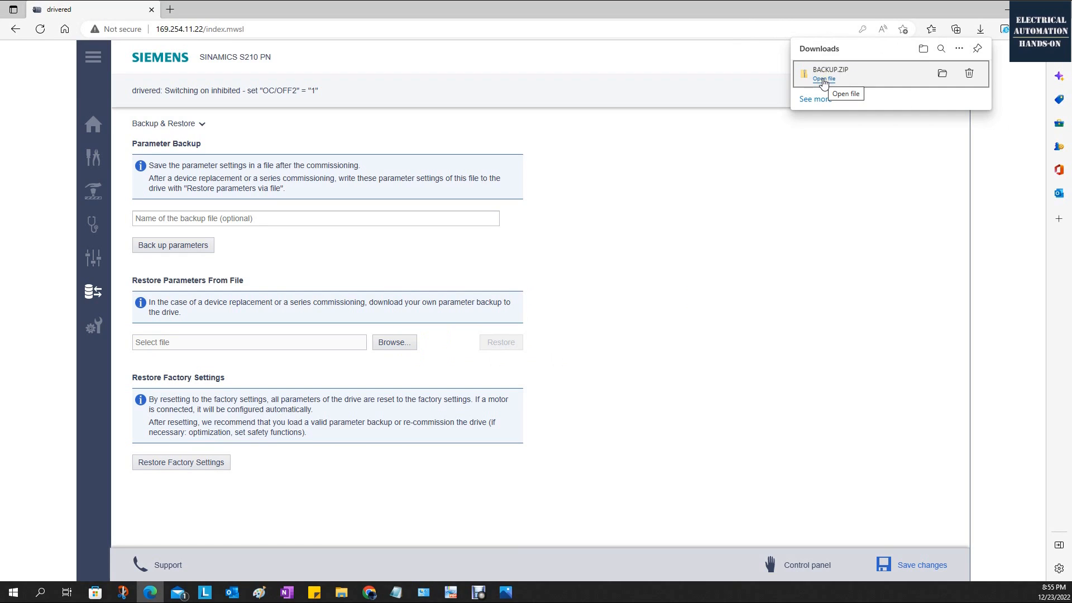
left_click(825, 79)
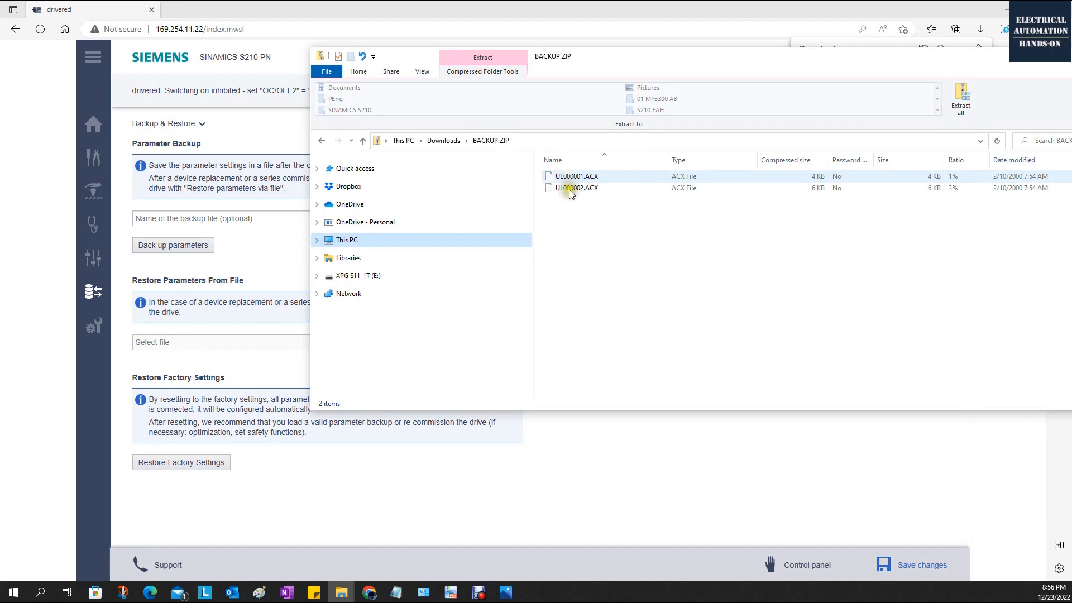
left_click(586, 230)
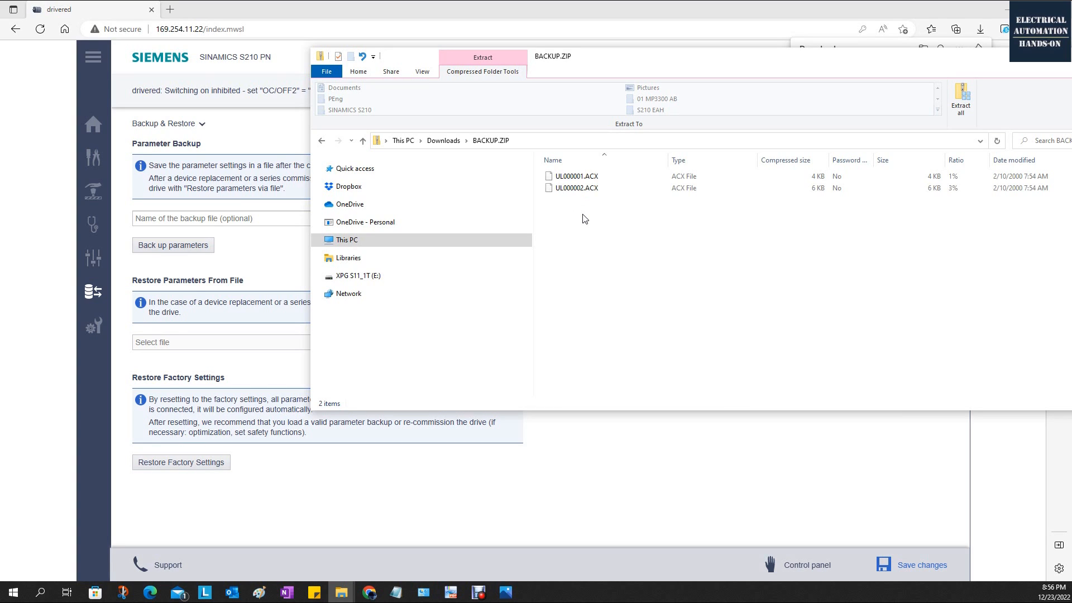
left_click(284, 346)
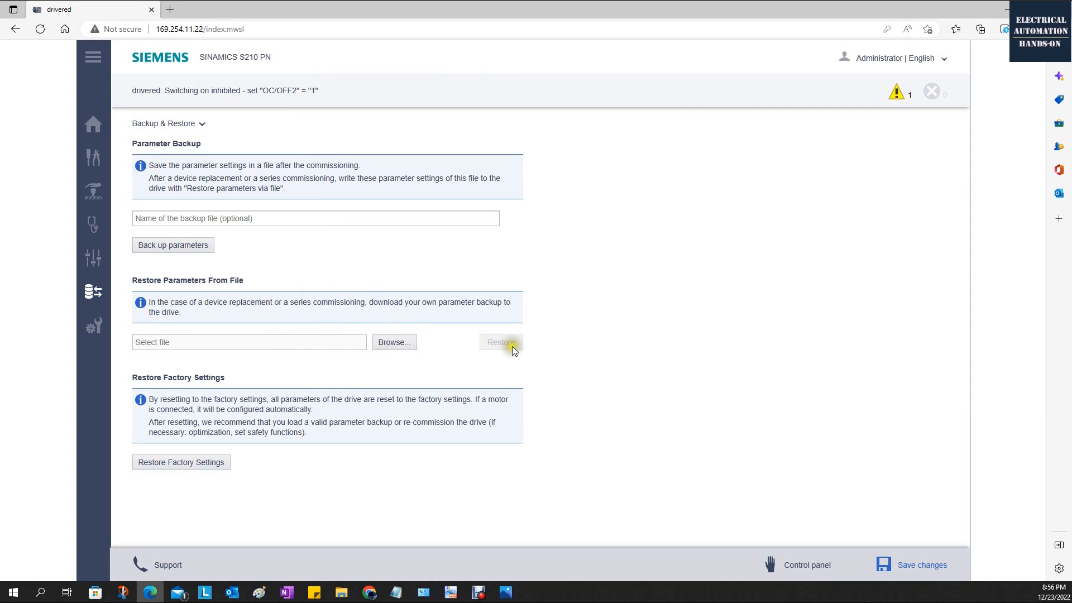
Read the Restore Factory Settings note, highlighting the passage about automatic configuration of a connected motor.
left_click(885, 298)
left_click(272, 488)
left_click_drag(472, 400, 514, 402)
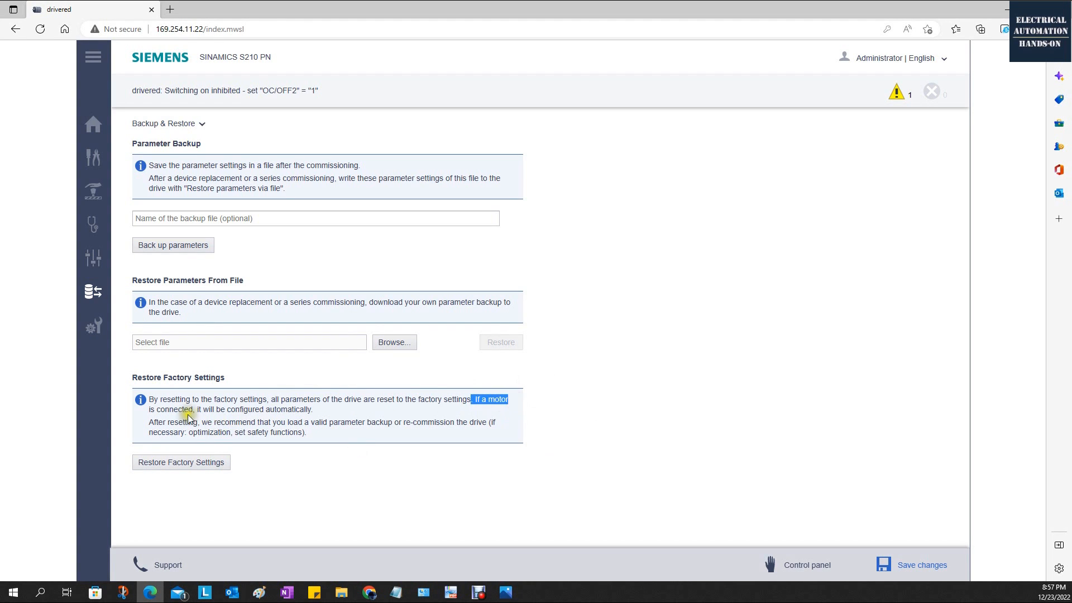
left_click_drag(198, 409, 333, 407)
left_click(710, 437)
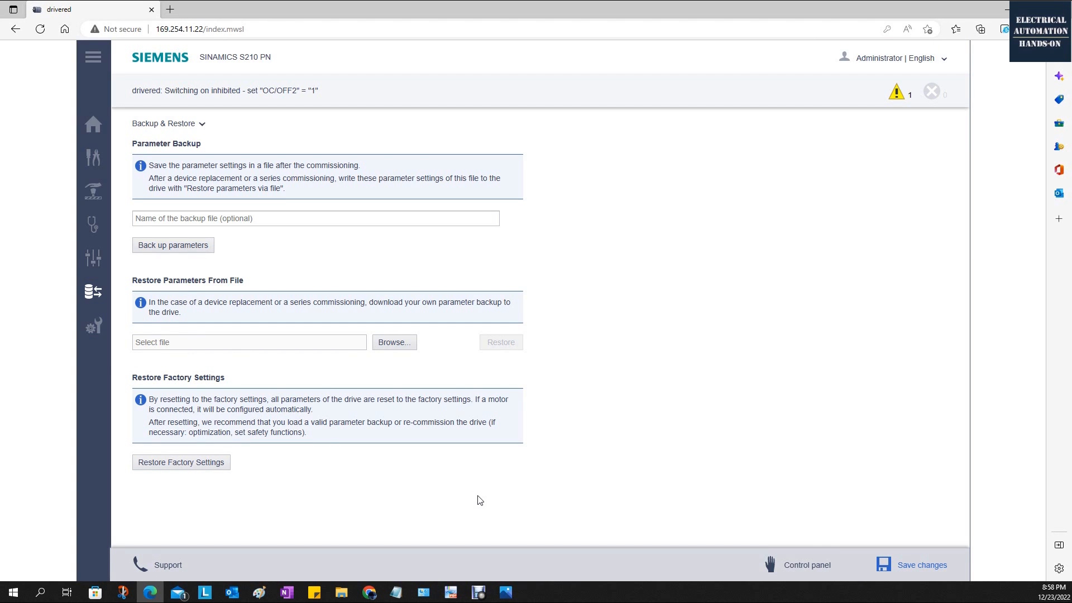
Open the system settings and view the user accounts and IP connections.
left_click(94, 326)
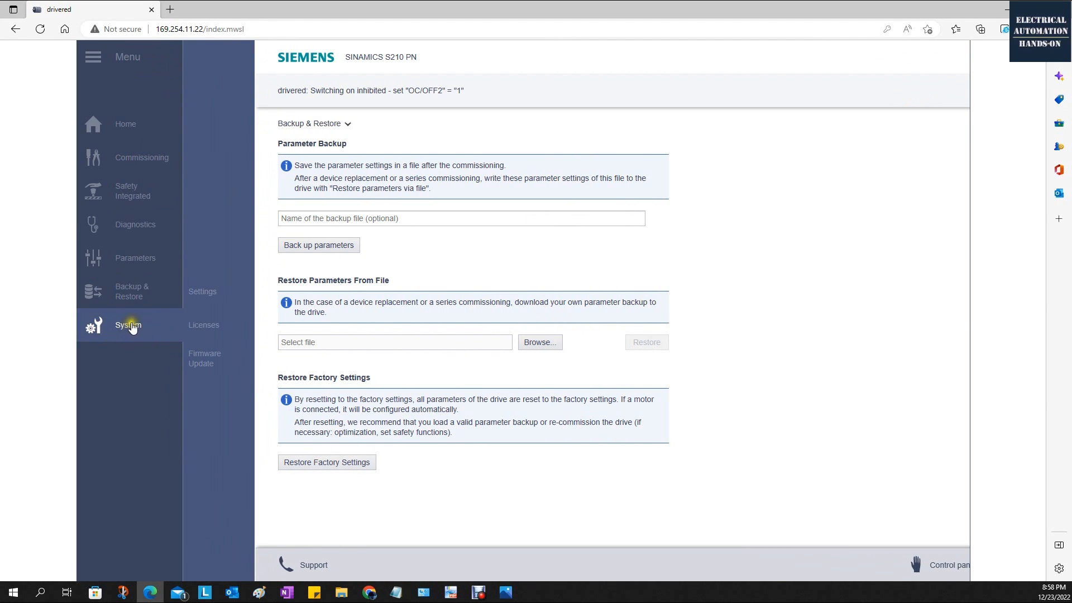
left_click(204, 291)
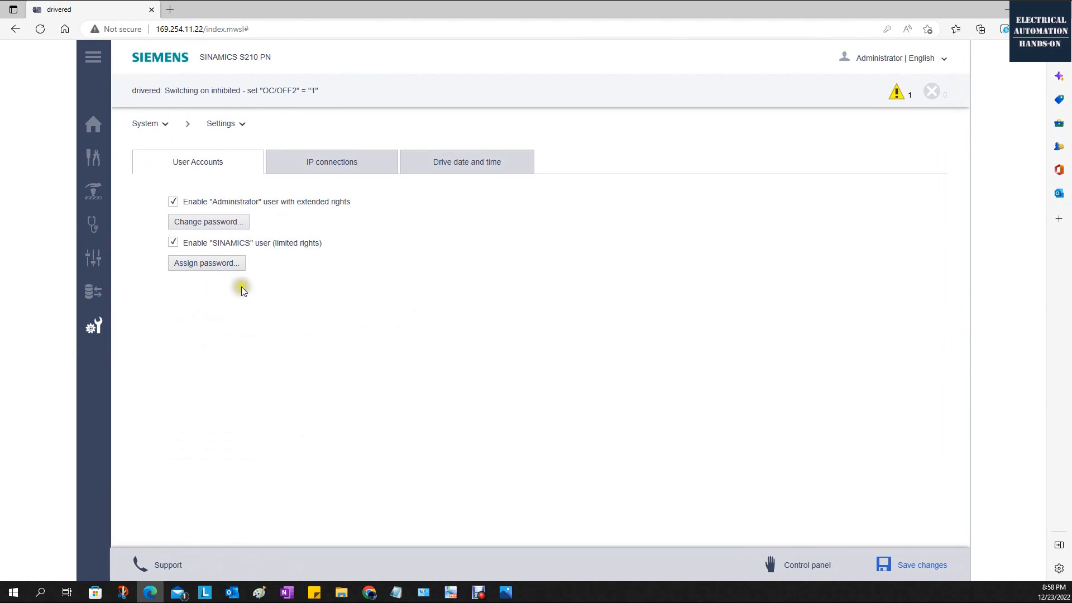
left_click(341, 174)
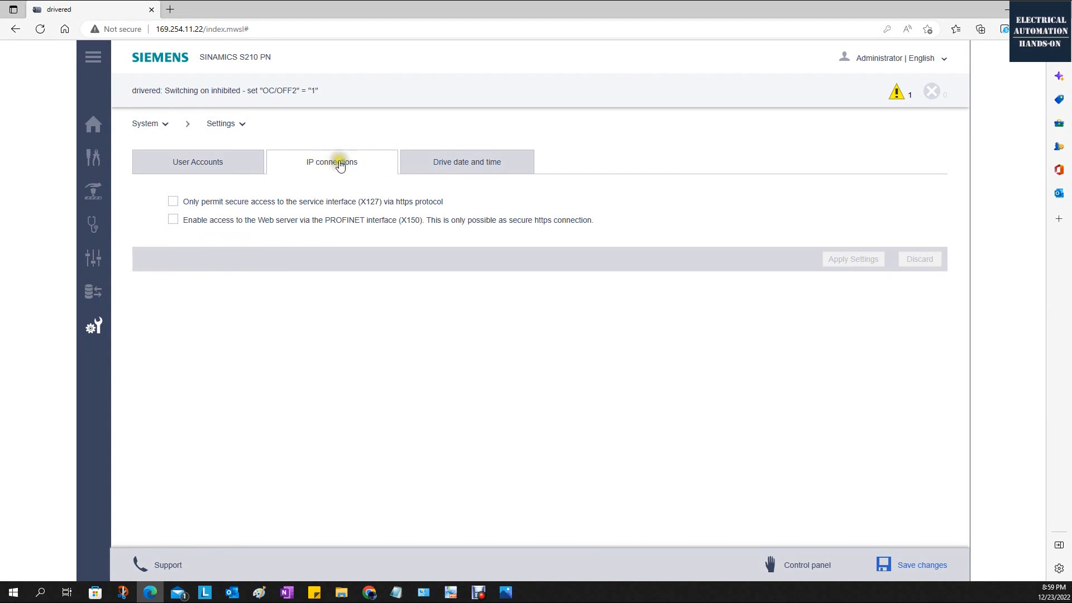
Select web server access via the PROFINET interface (X150) and view the hardware photo Overview Demo.png.
left_click(172, 220)
left_click(173, 220)
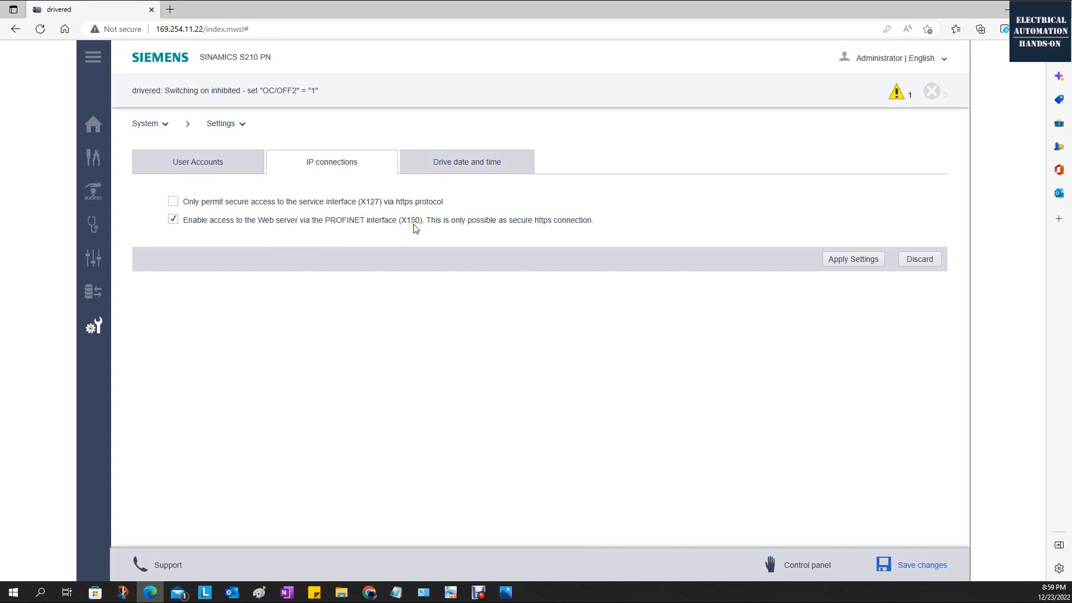
left_click(506, 592)
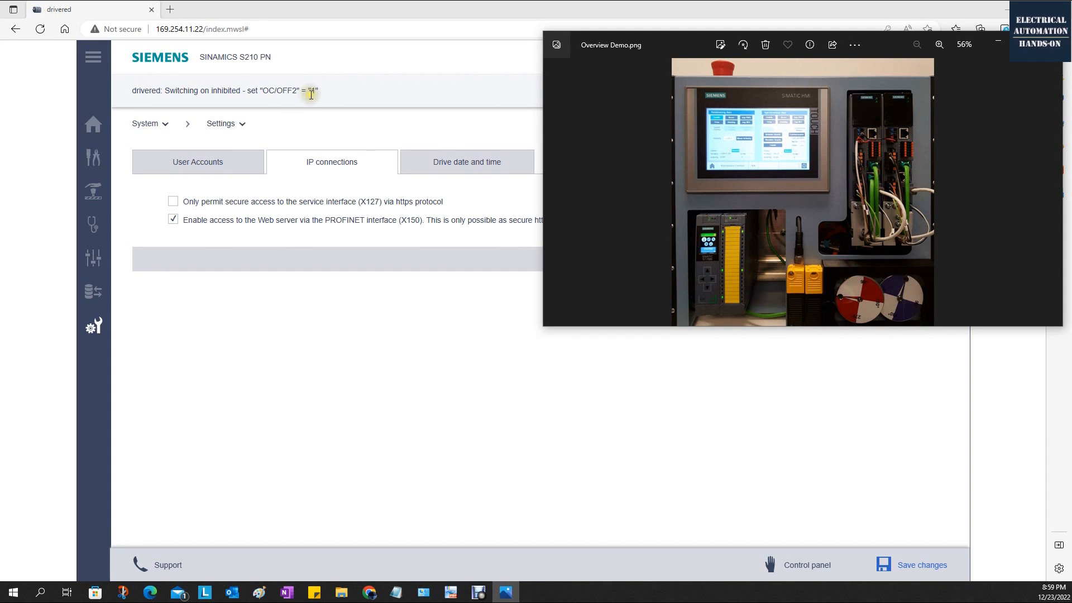
Look through the system settings for user accounts, IP connections, and drive date and time.
left_click(209, 170)
left_click(334, 162)
left_click(465, 163)
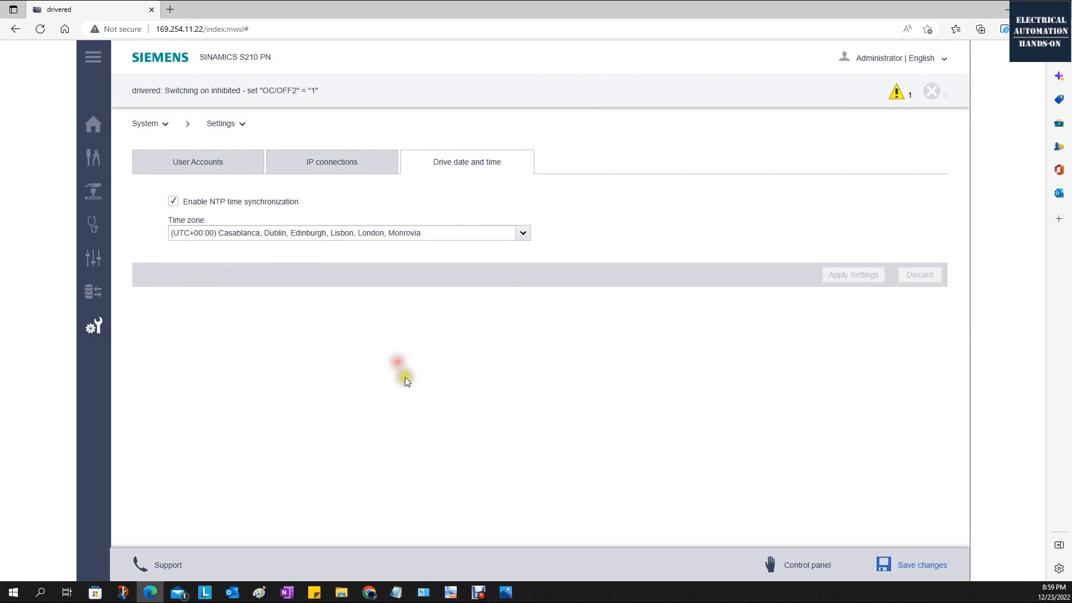
Enable web server access via the PROFINET interface (X150), check the interface in the Overview Demo.png photo, and apply the setting.
left_click(508, 594)
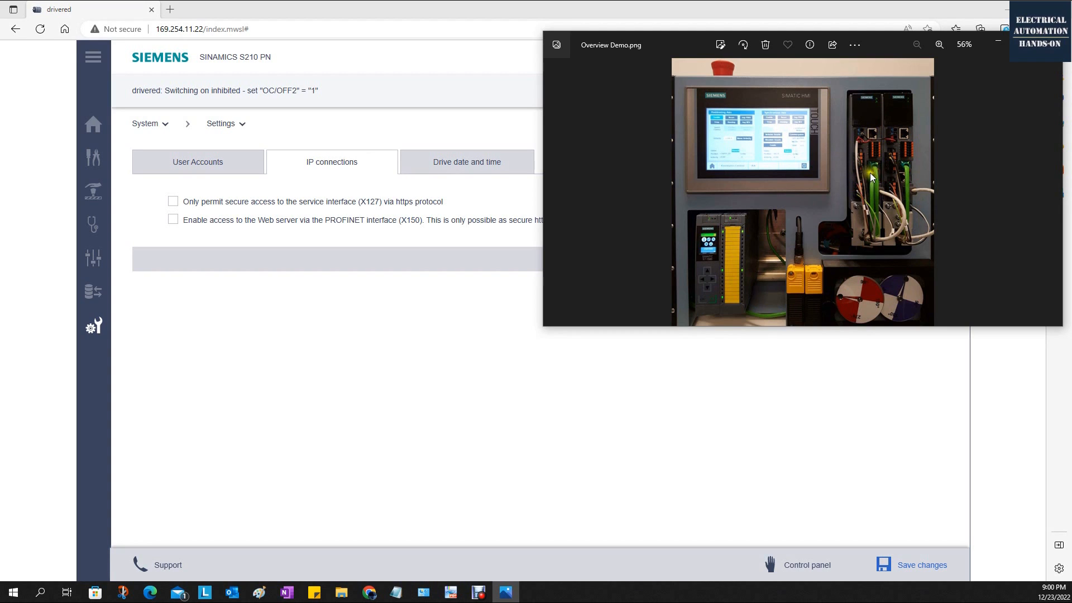
left_click(816, 353)
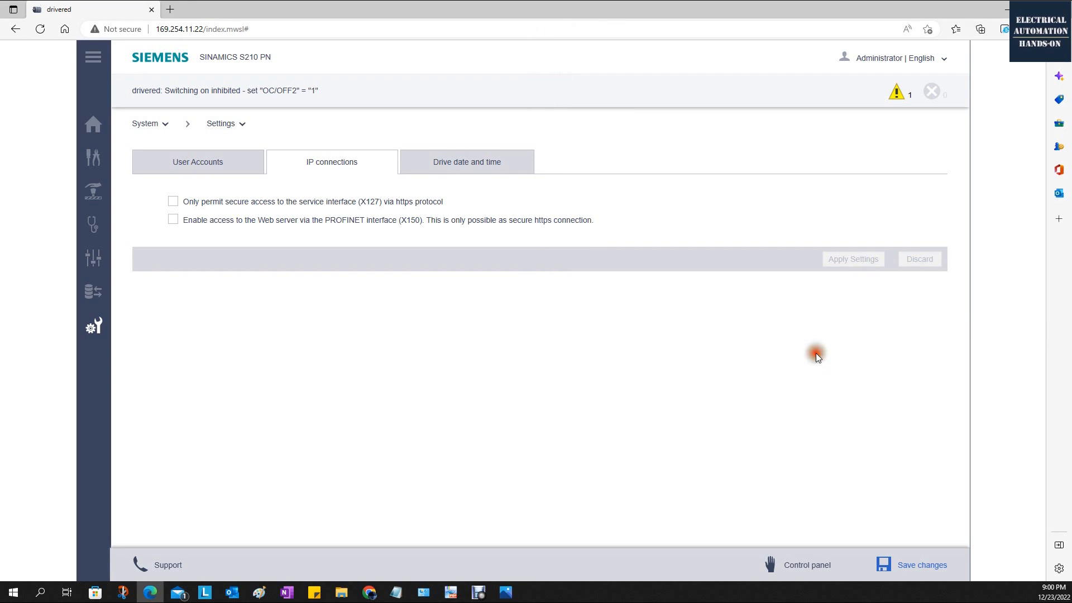
left_click(173, 219)
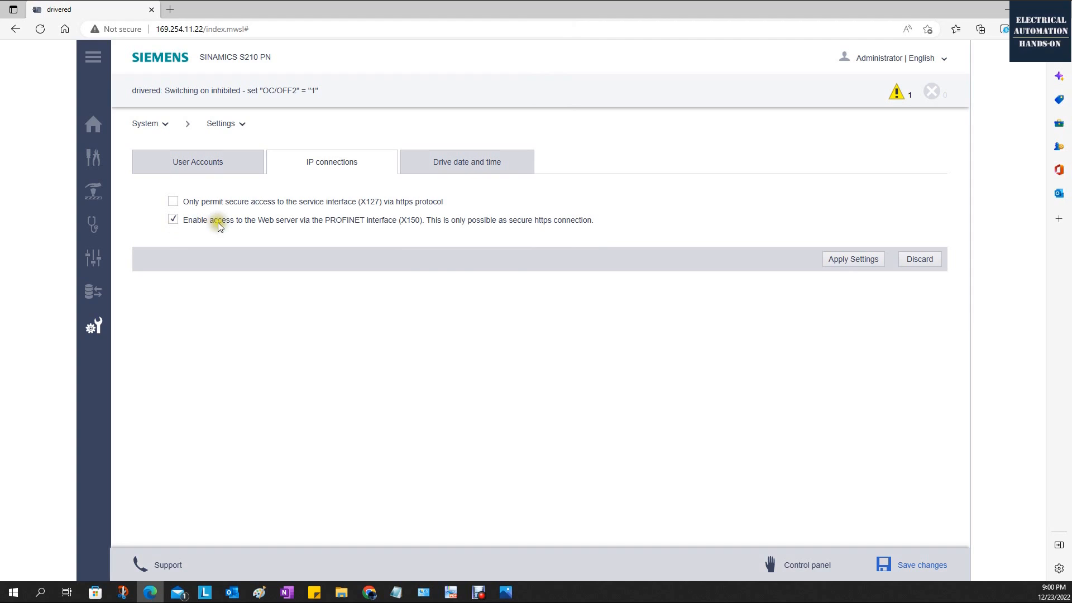
left_click(506, 592)
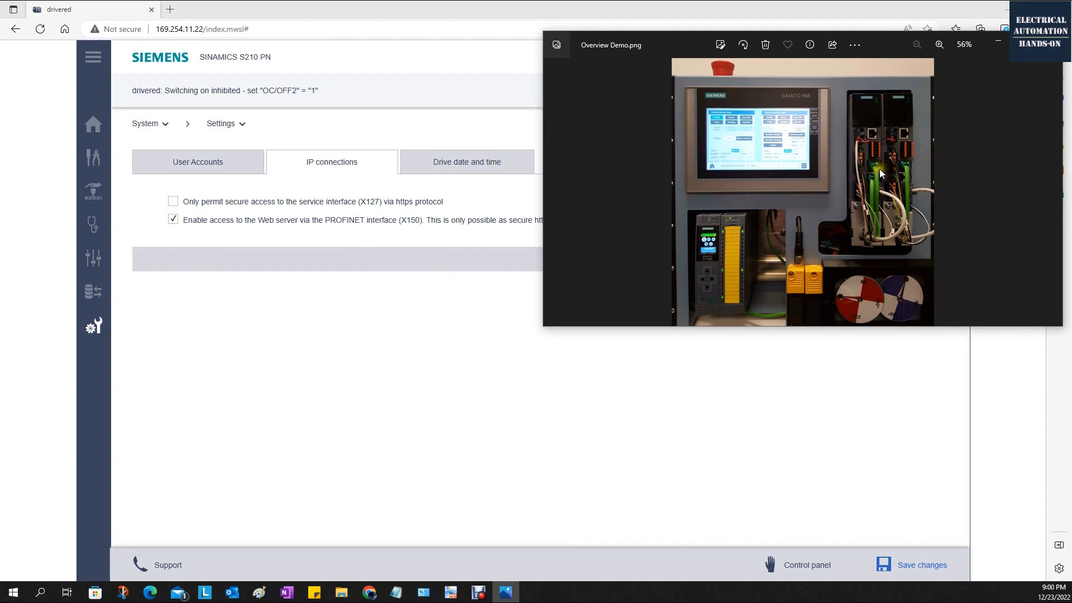
left_click(398, 331)
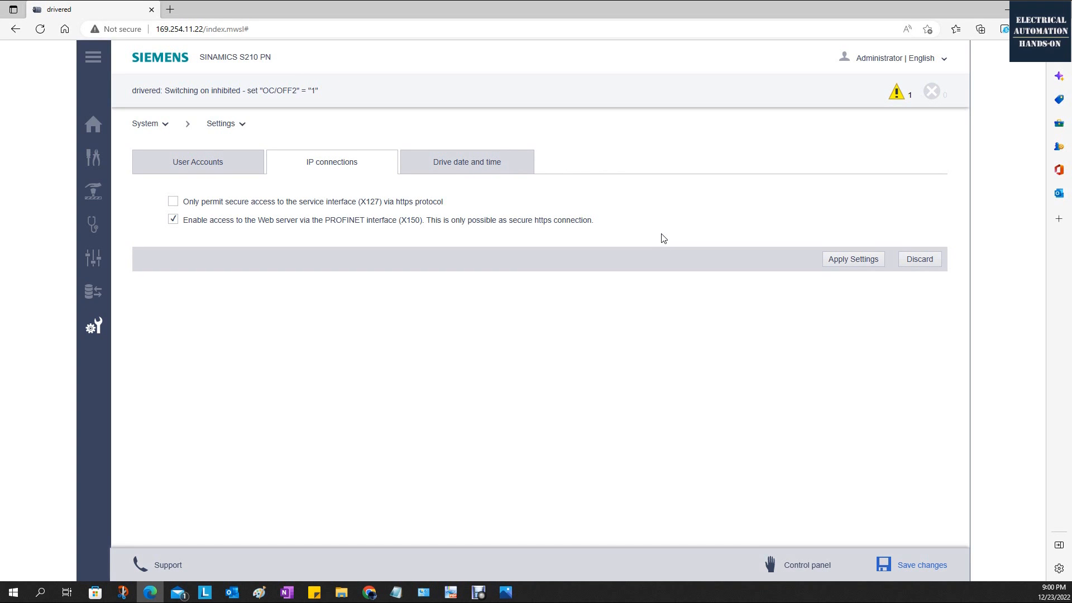
left_click(845, 261)
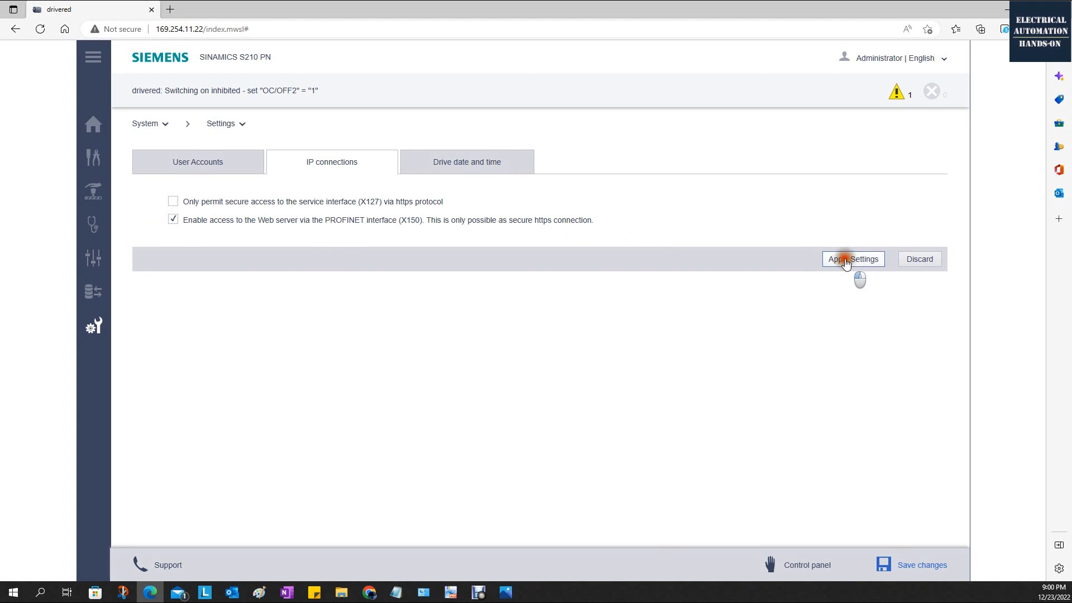
left_click(572, 333)
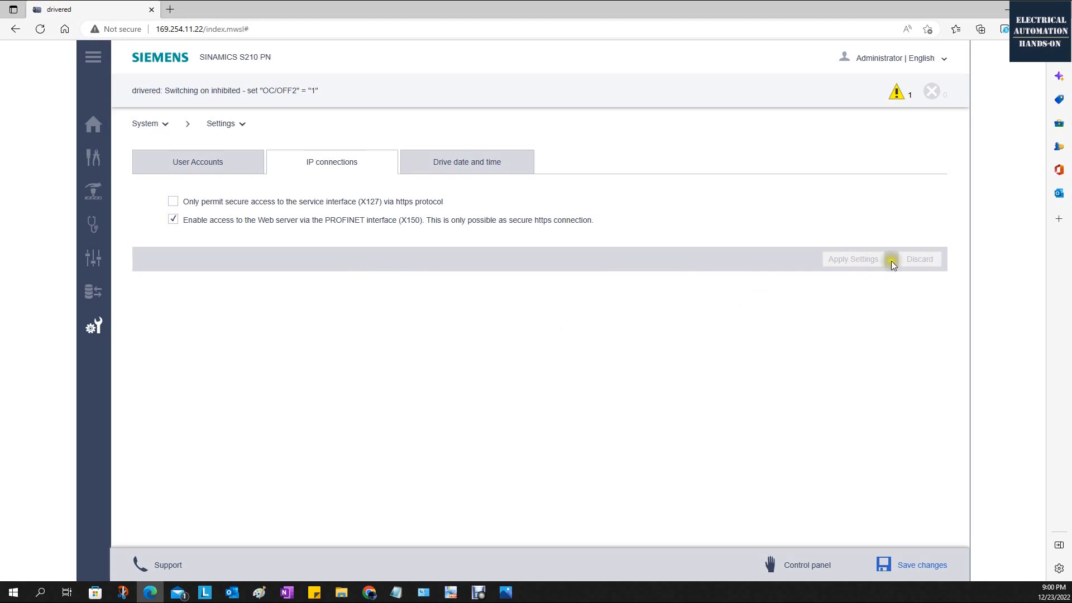
Look through the time zone options in the drive date and time settings, and check the diagnostic messages.
left_click(450, 168)
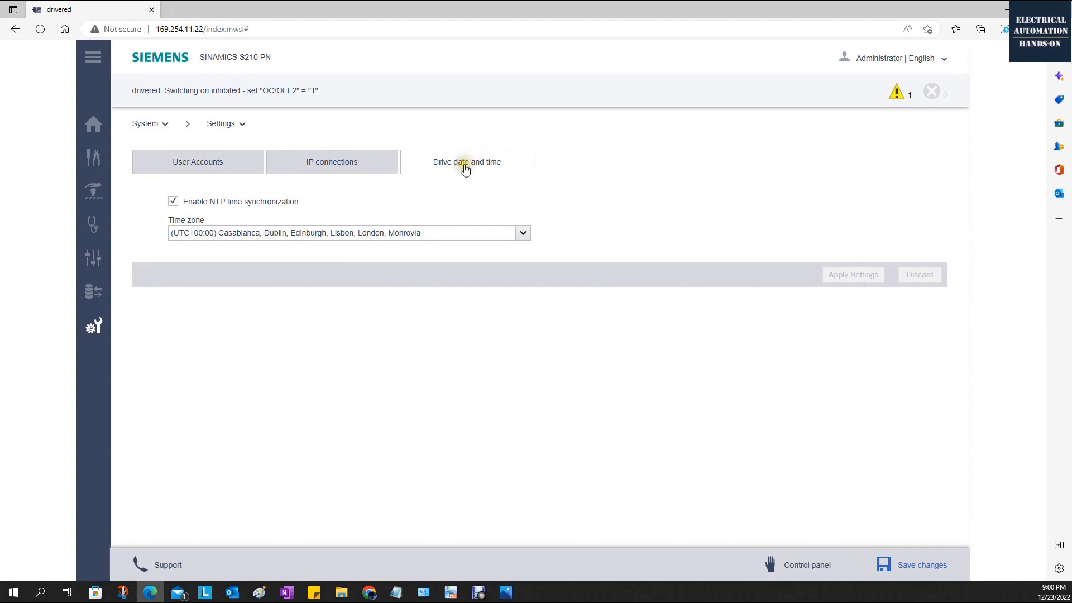
left_click(275, 234)
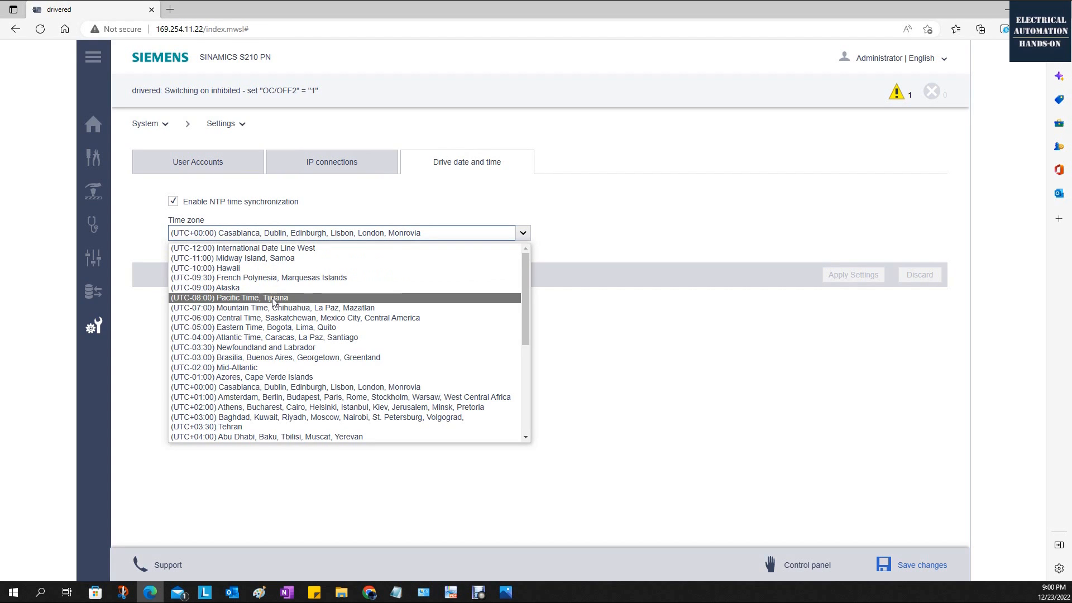
left_click(673, 223)
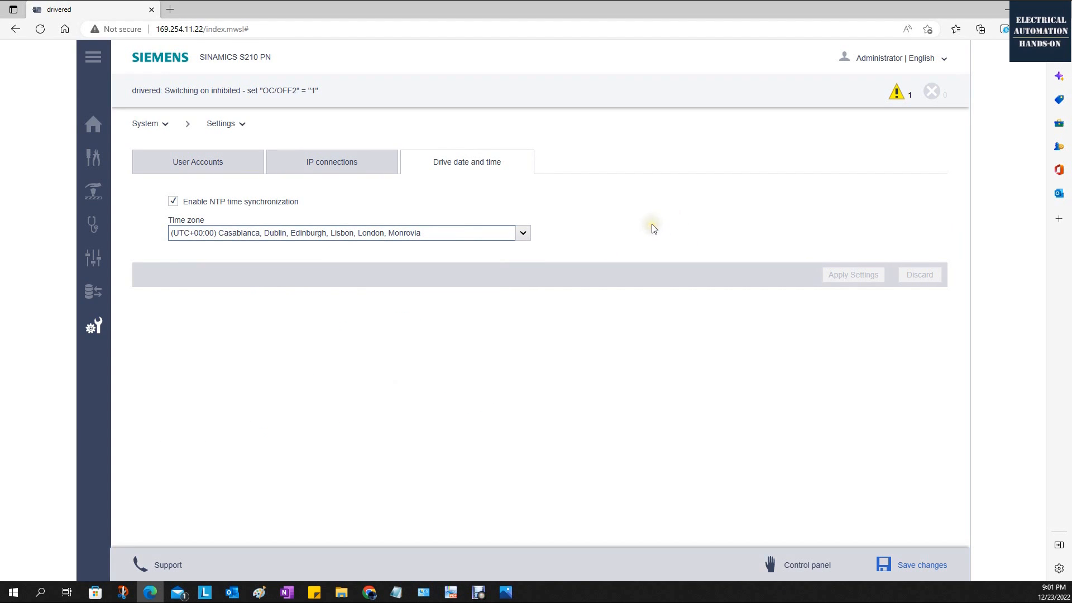
left_click(898, 91)
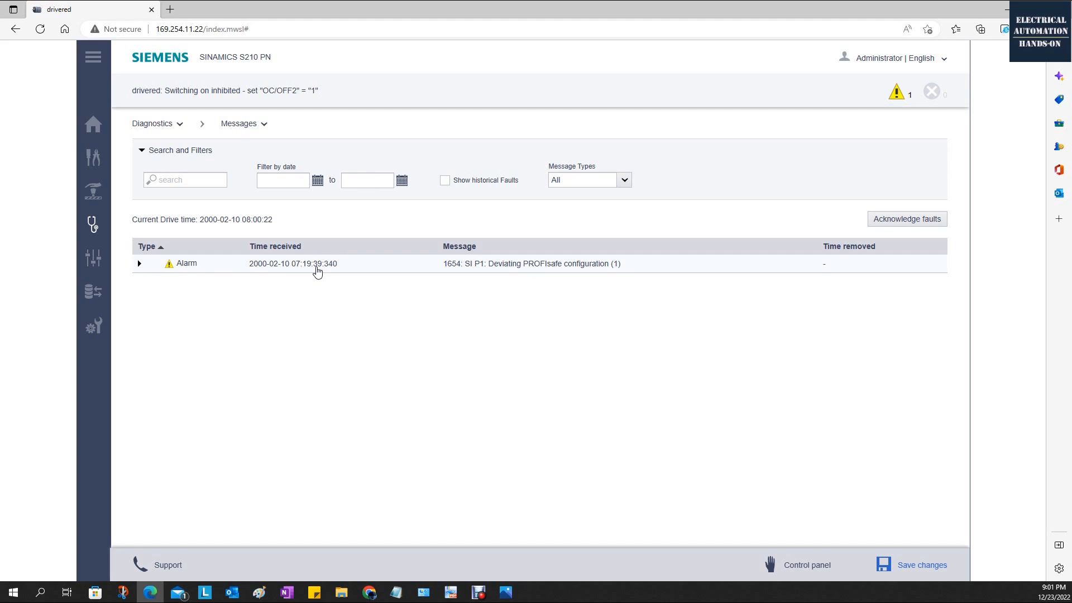
Return to the system settings and review the IP connections and the Administrator and SINAMICS user accounts.
left_click(93, 326)
left_click(307, 163)
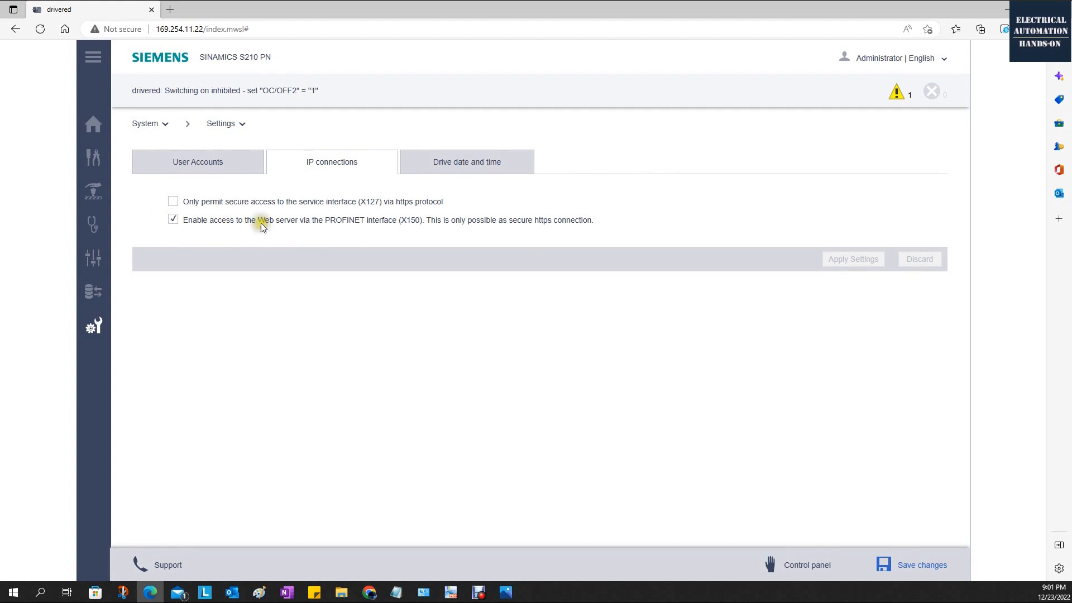
left_click(216, 159)
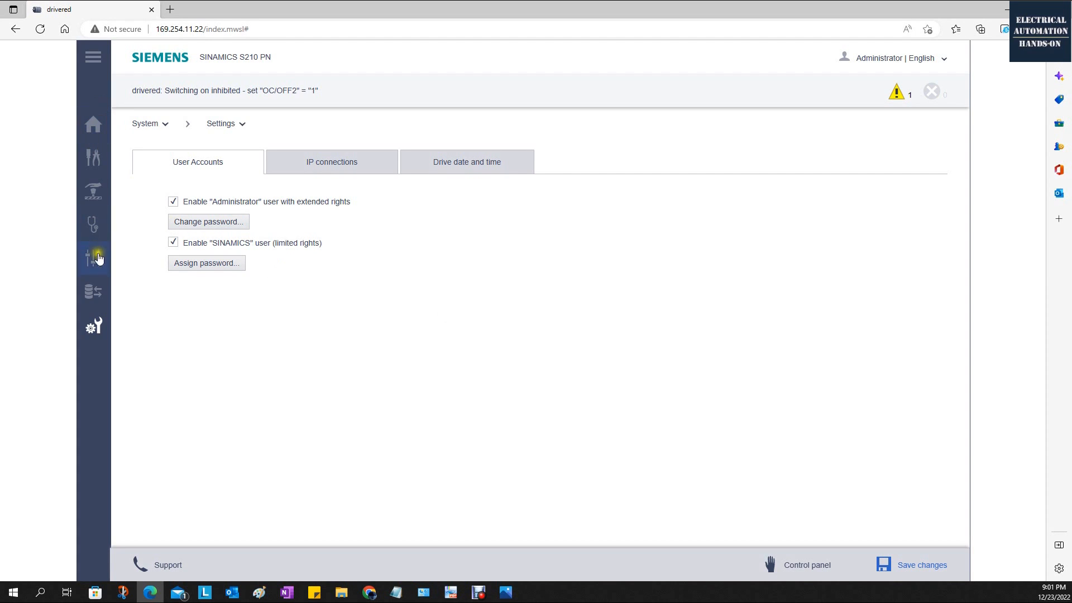
left_click(212, 243)
left_click(173, 242)
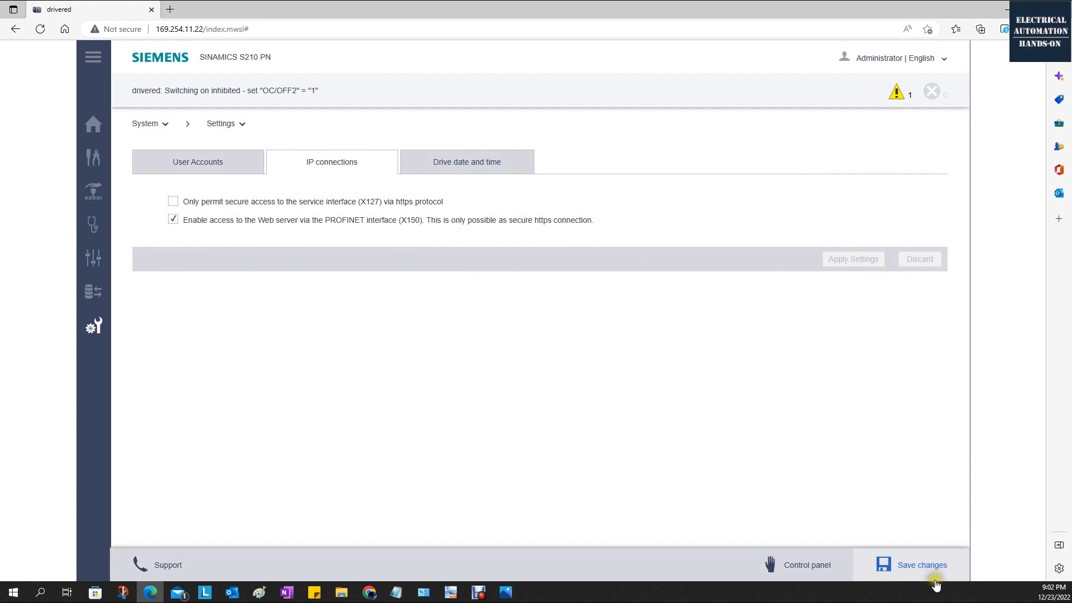
Save the drive's changed settings power failure-proof.
left_click(927, 565)
left_click(570, 338)
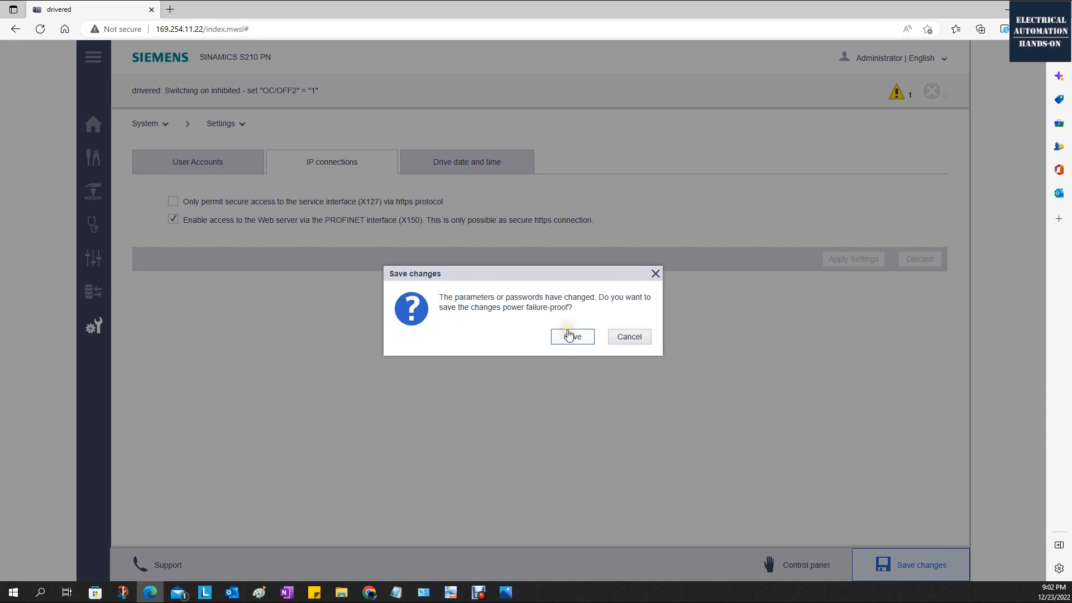
left_click(571, 337)
Open the Firmware Update page of the drive system.
left_click(93, 326)
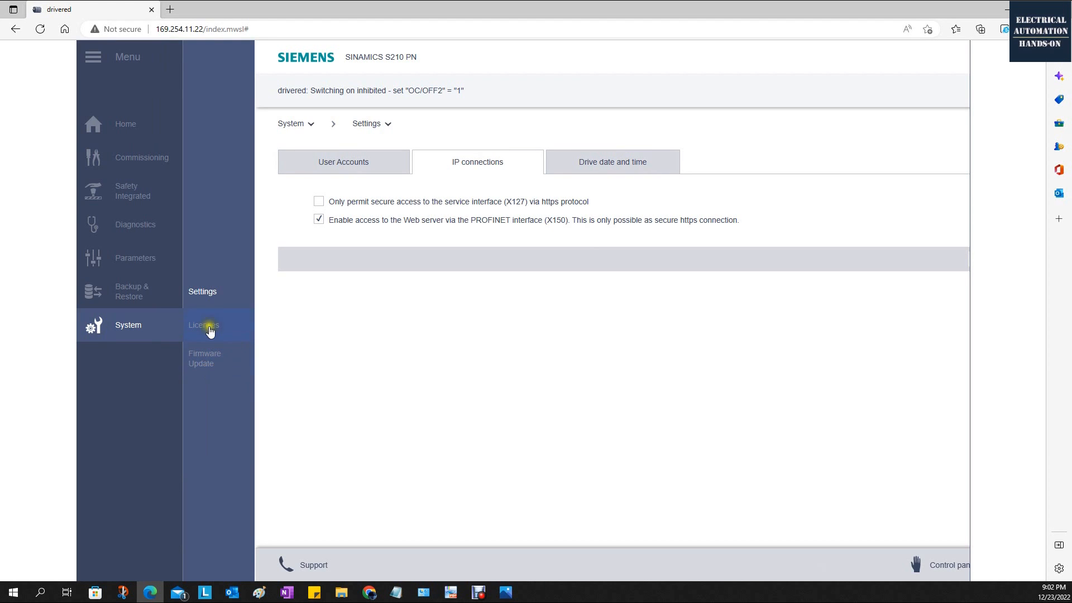
left_click(208, 361)
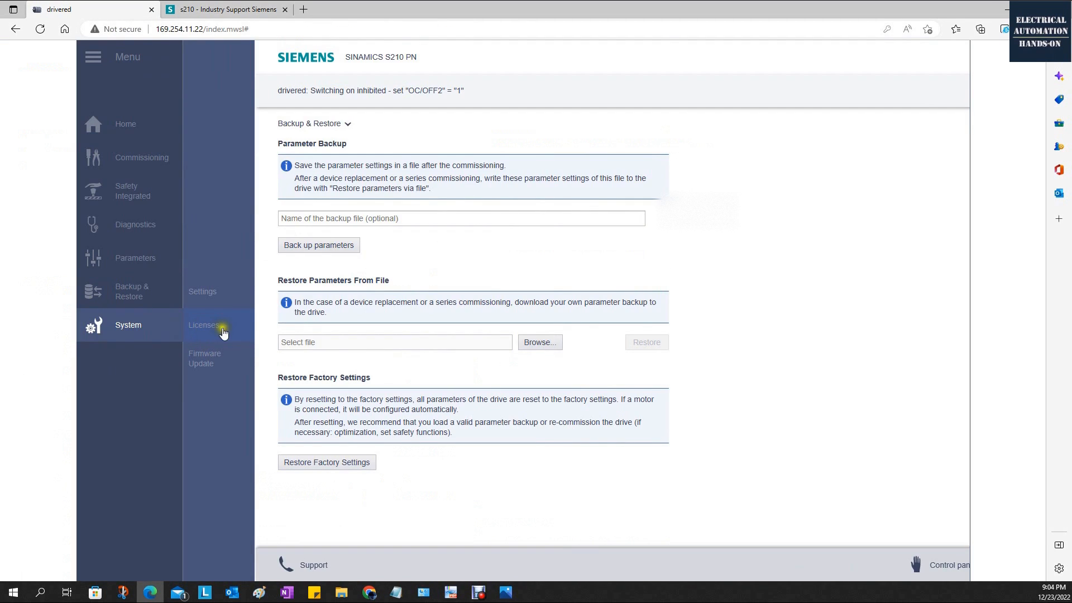
Open the drive's Licenses page and highlight the Safety Integrated Extended Functions entry.
left_click(223, 333)
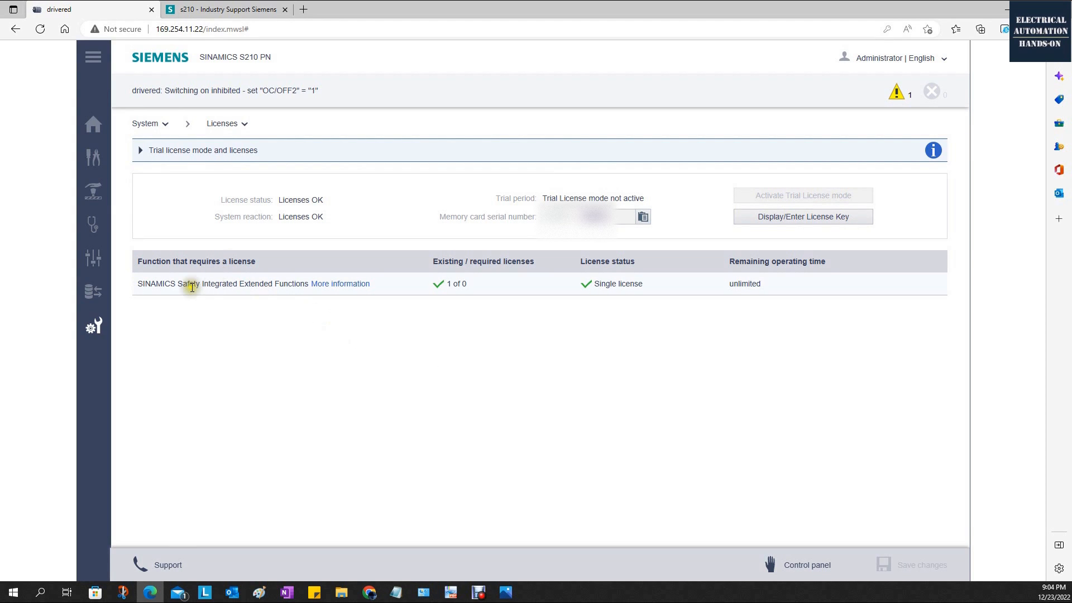
left_click_drag(178, 284, 236, 287)
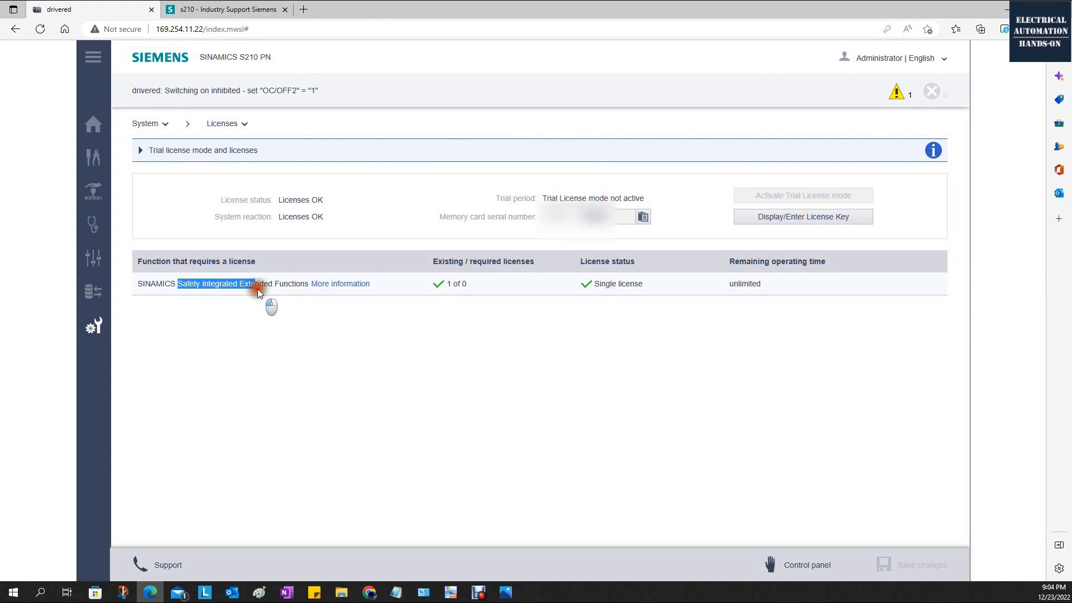
left_click(380, 360)
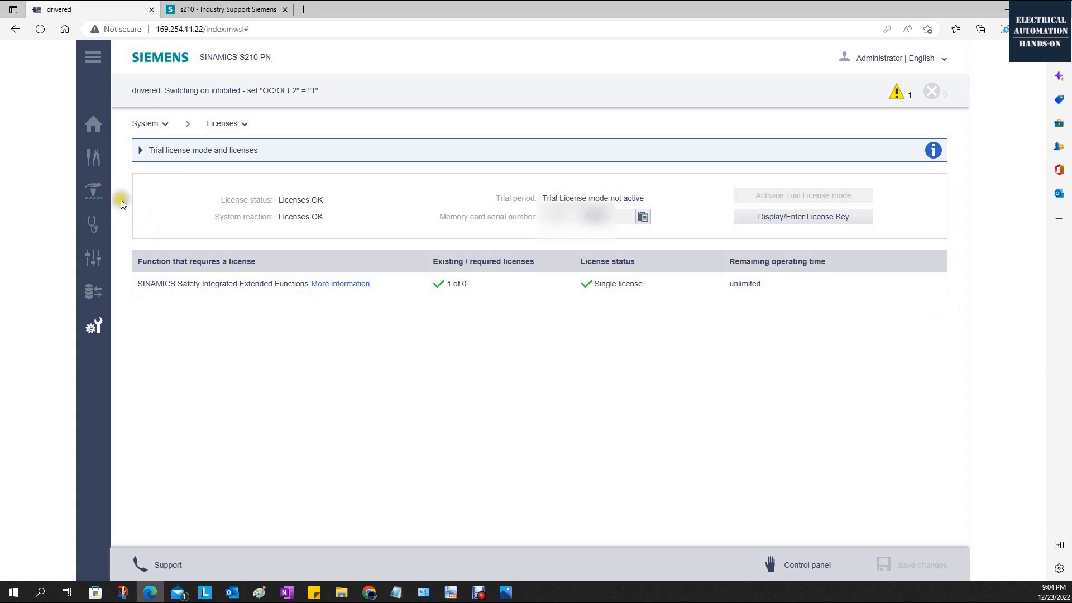
Open the Safety Integrated commissioning page and select Basic Functions to show their control and function options.
left_click(96, 189)
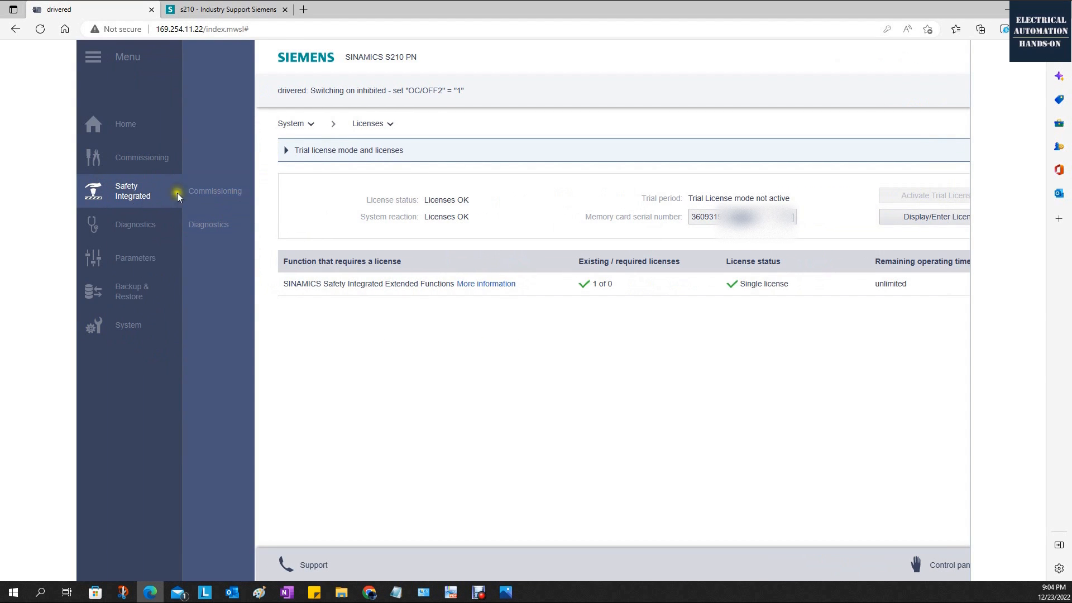
left_click(220, 196)
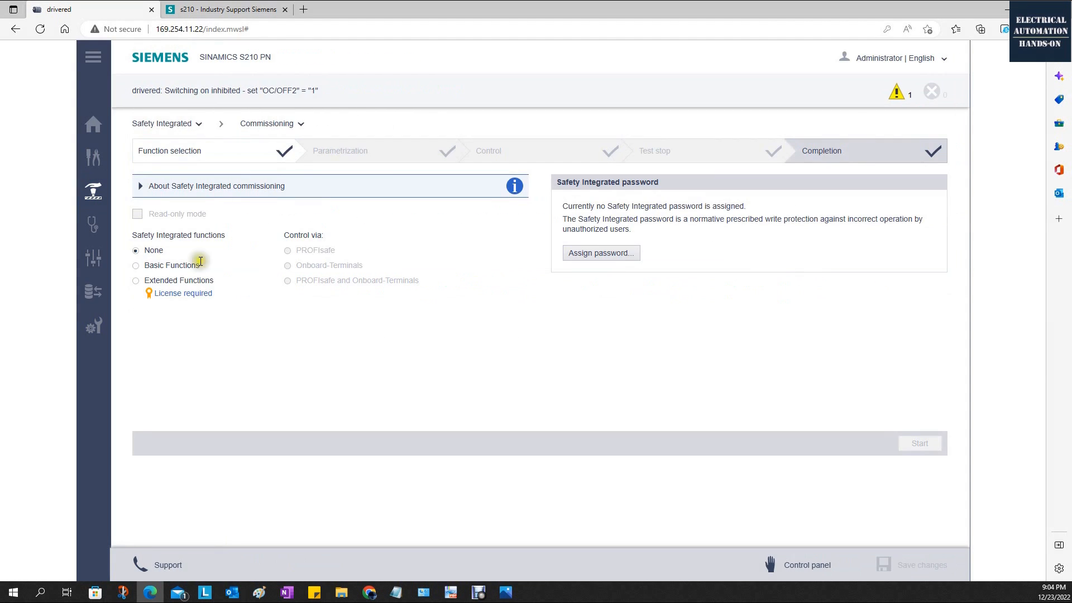
left_click(136, 266)
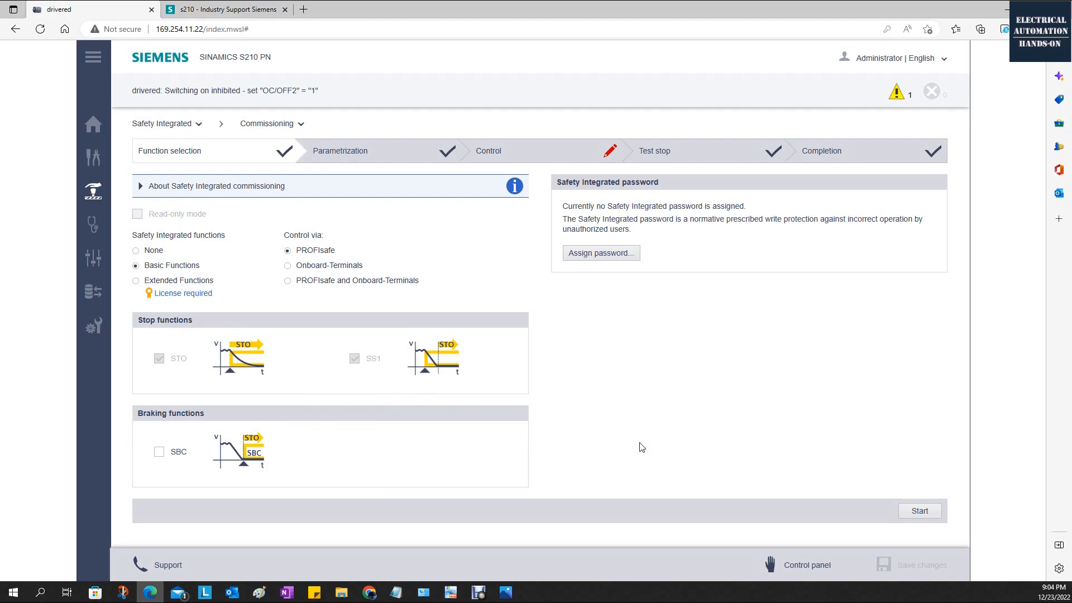
Select Extended Functions and review the axis type, stop, braking and Motion Control functions offered.
left_click(139, 280)
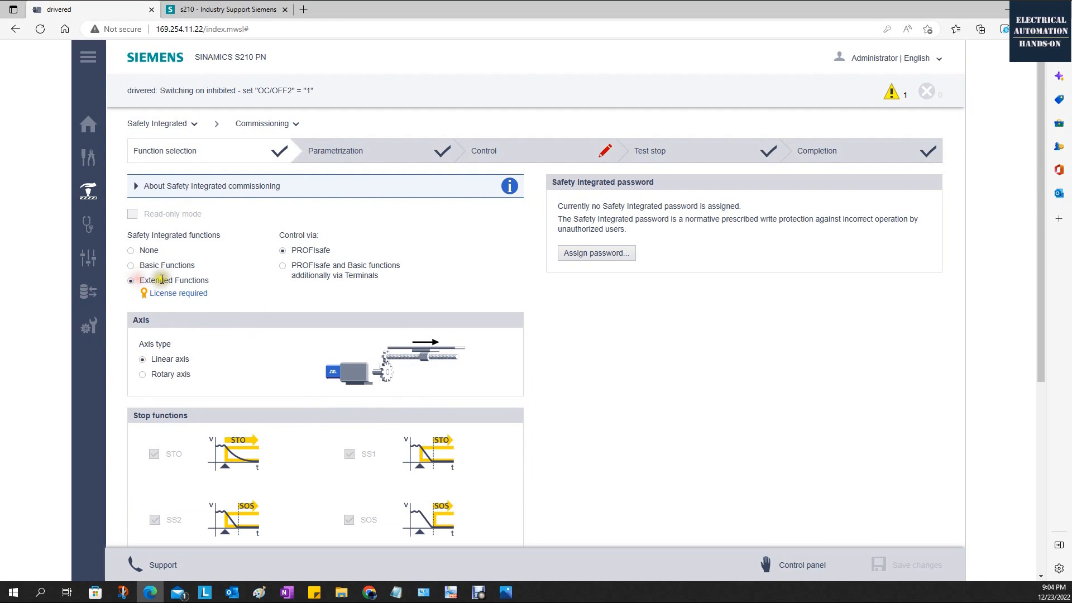
scroll(276, 317, "down", 5)
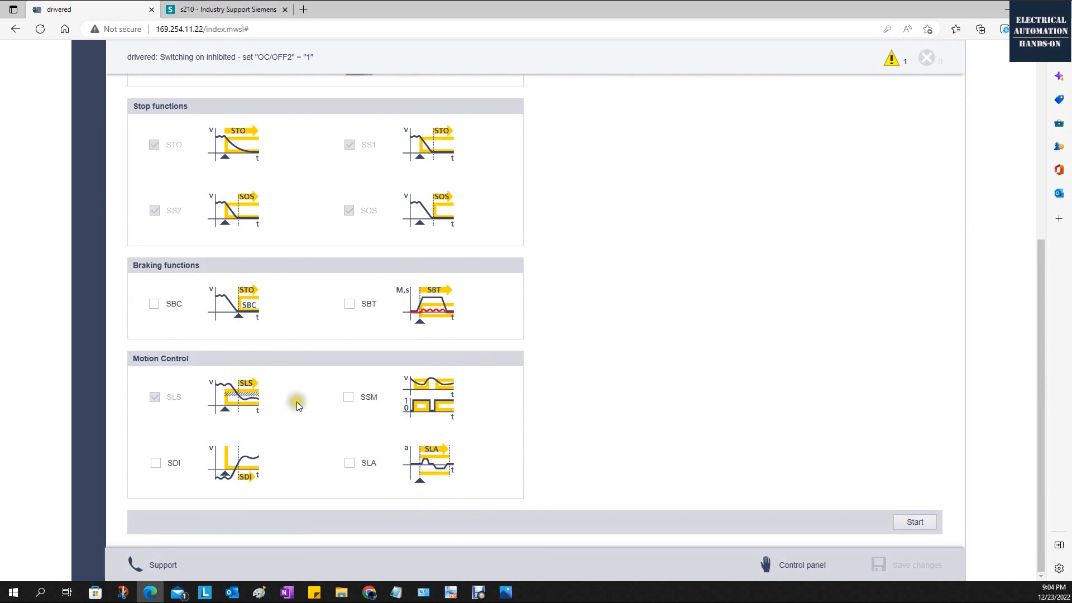
mouse_move(369, 400)
scroll(471, 263, "up", 5)
Return to the drive's Licenses page.
mouse_move(88, 330)
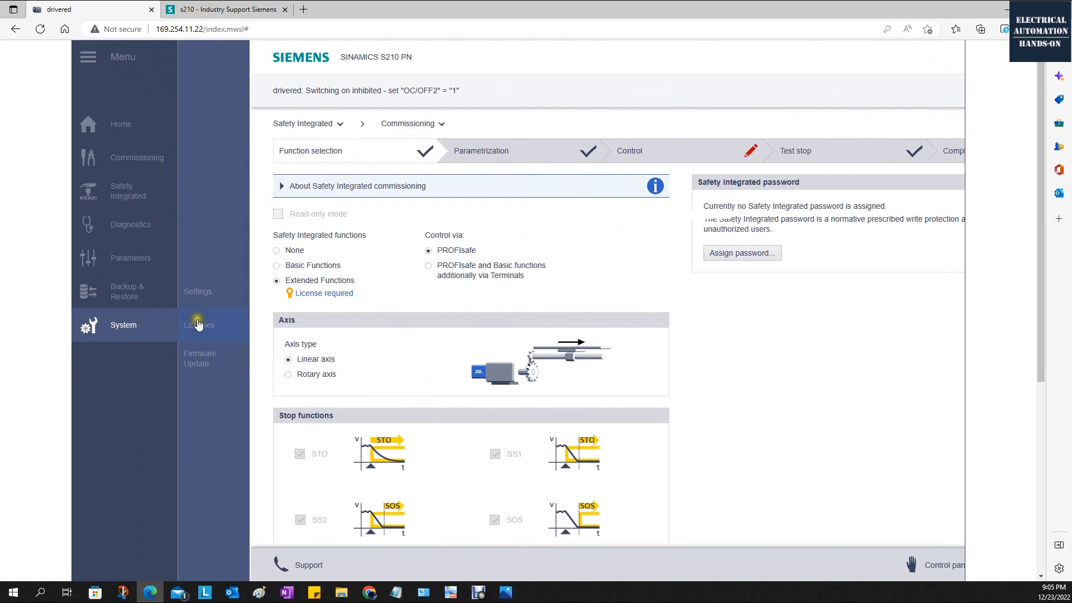
left_click(202, 325)
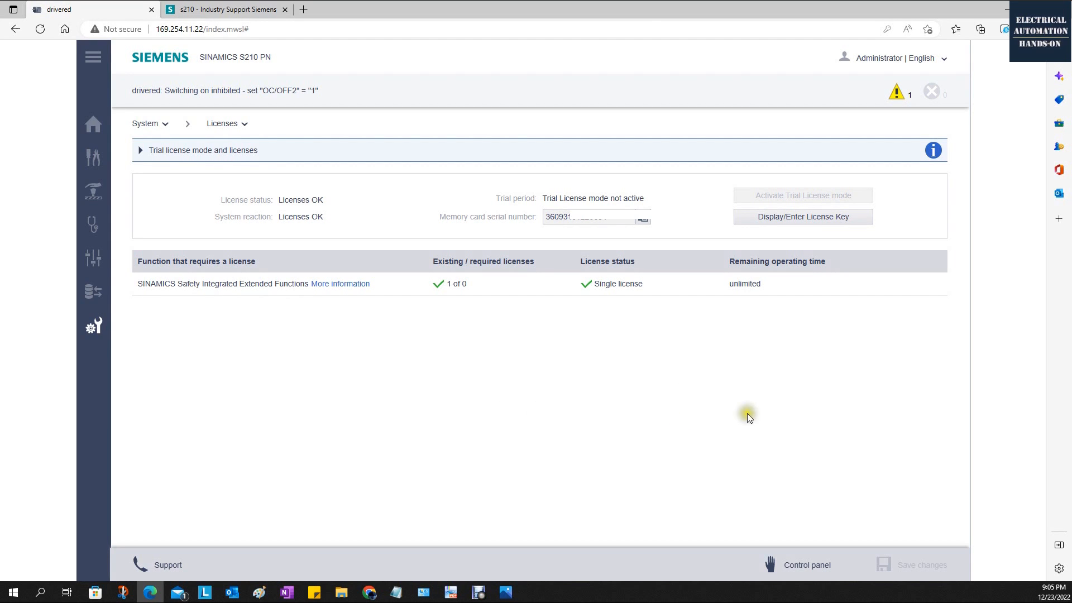
Open the drive's control panel and take control of the drive.
mouse_move(143, 354)
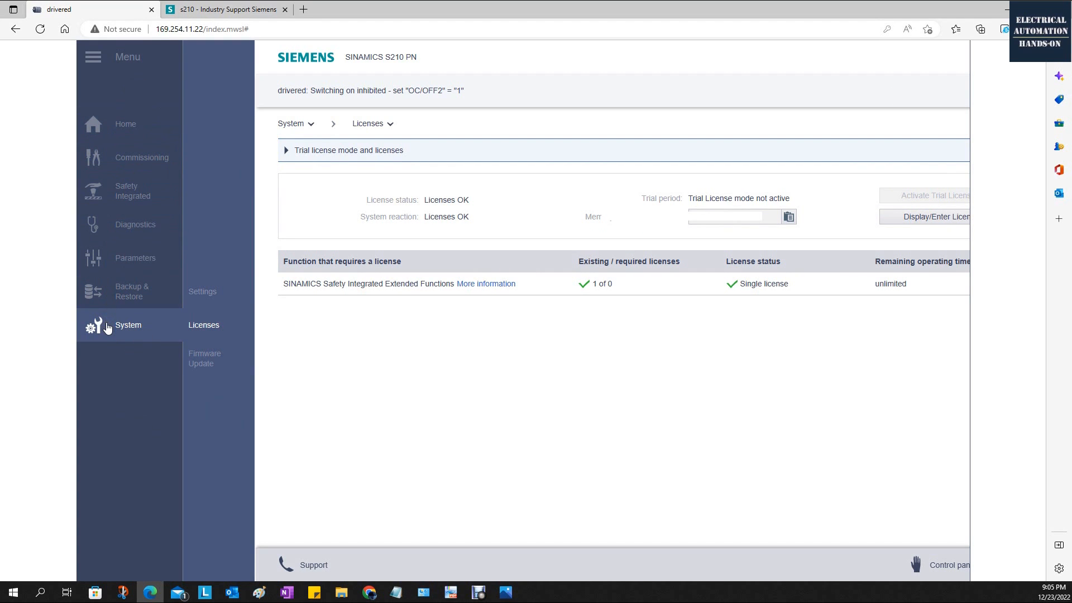
left_click(144, 164)
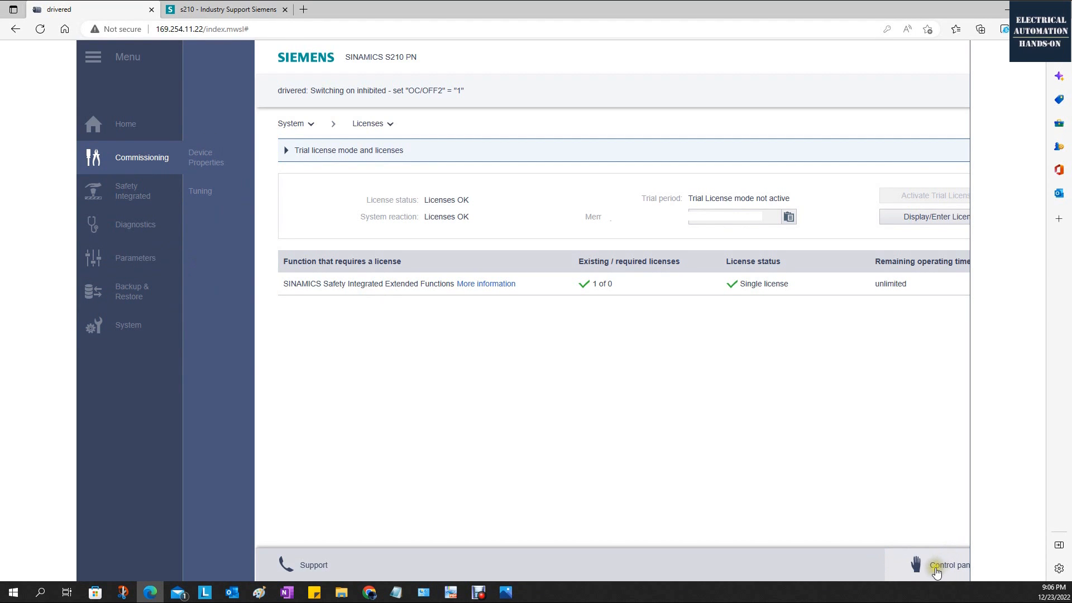
left_click(335, 352)
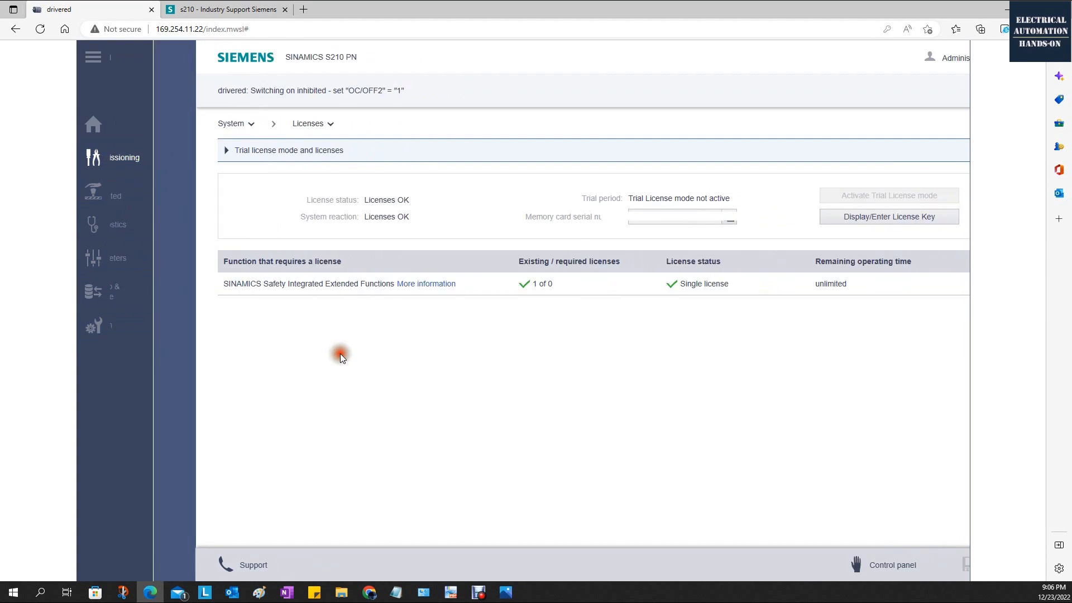
left_click(778, 564)
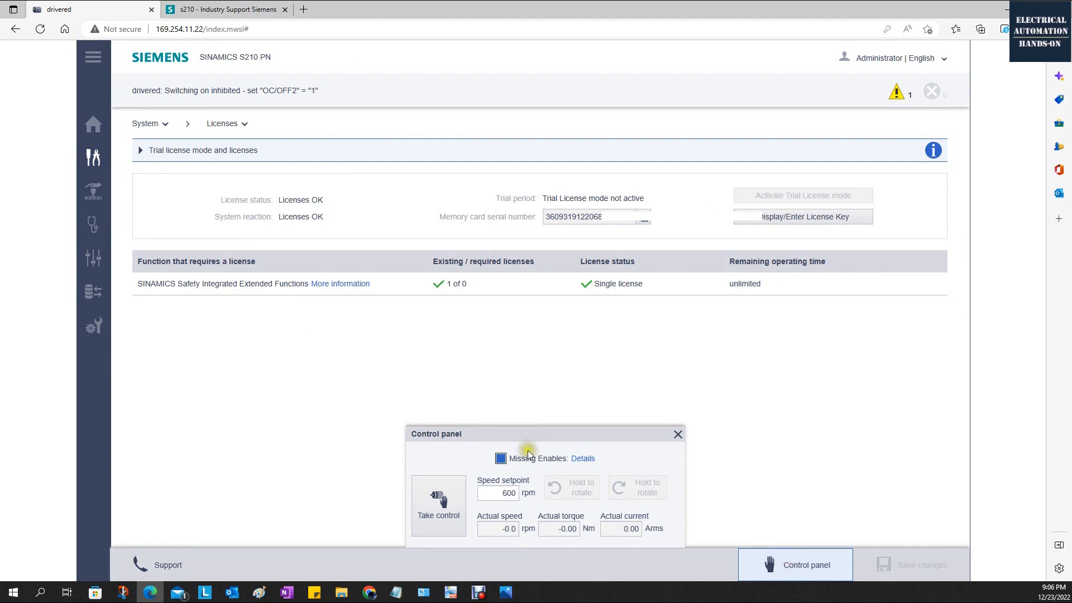
left_click(438, 499)
left_click(572, 364)
Rotate the motor clockwise and counterclockwise at the 600 rpm speed setpoint.
left_click(646, 492)
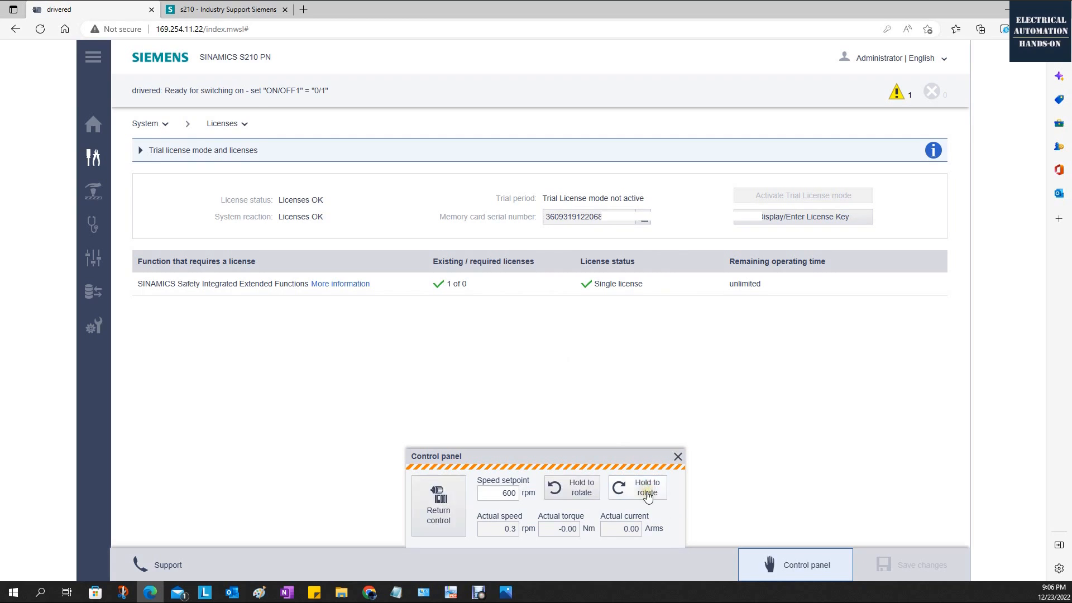
left_click(647, 492)
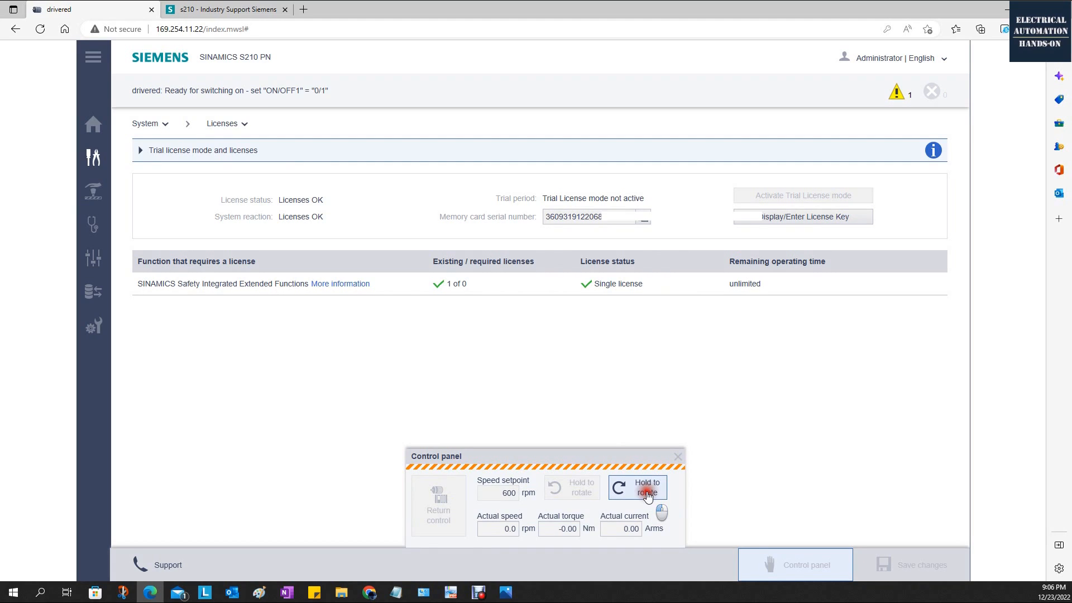
left_click(569, 493)
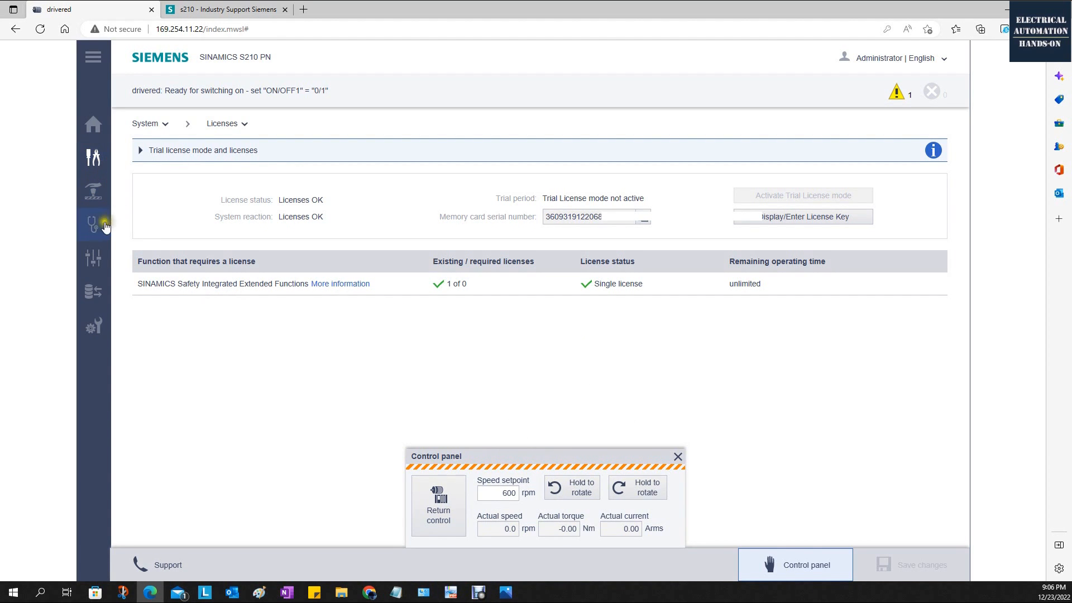
Open the Drive Status diagnostics and rotate the motor in both directions while monitoring the actual values and status word.
left_click(98, 258)
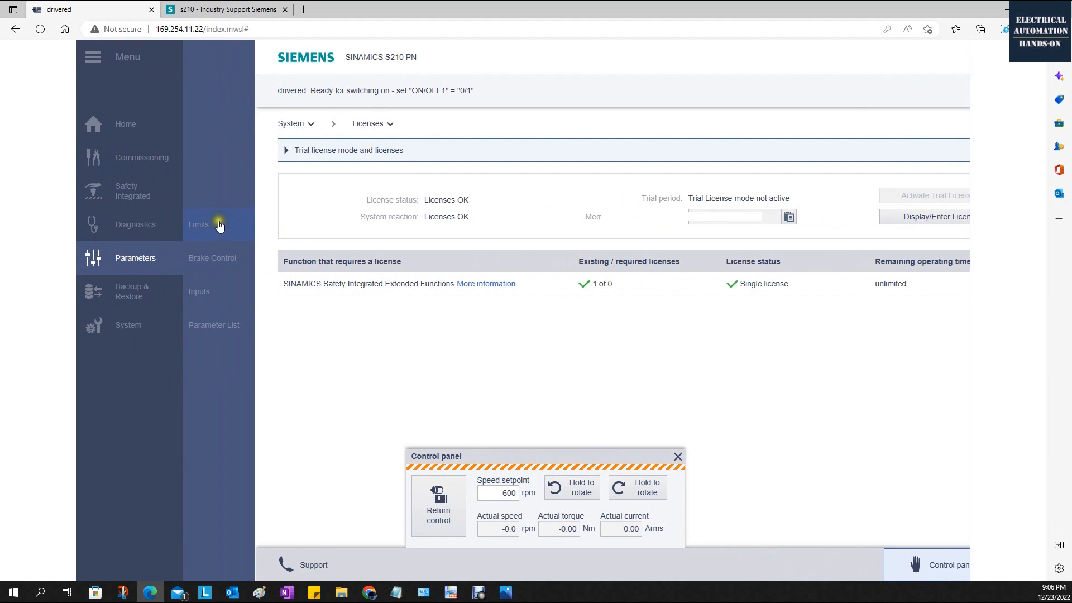
left_click(136, 229)
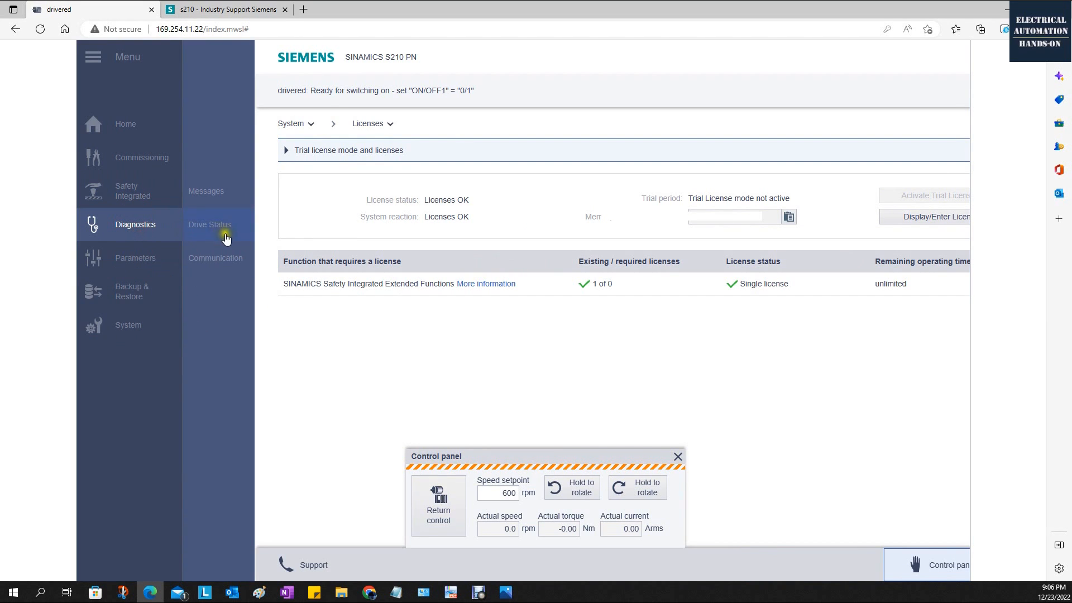
left_click(219, 226)
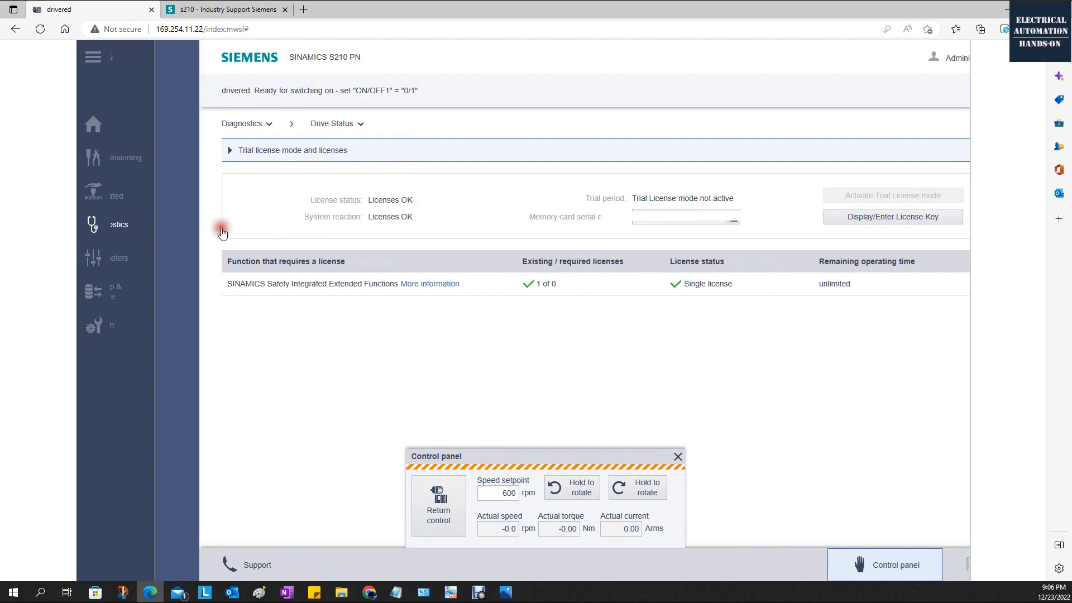
left_click(651, 490)
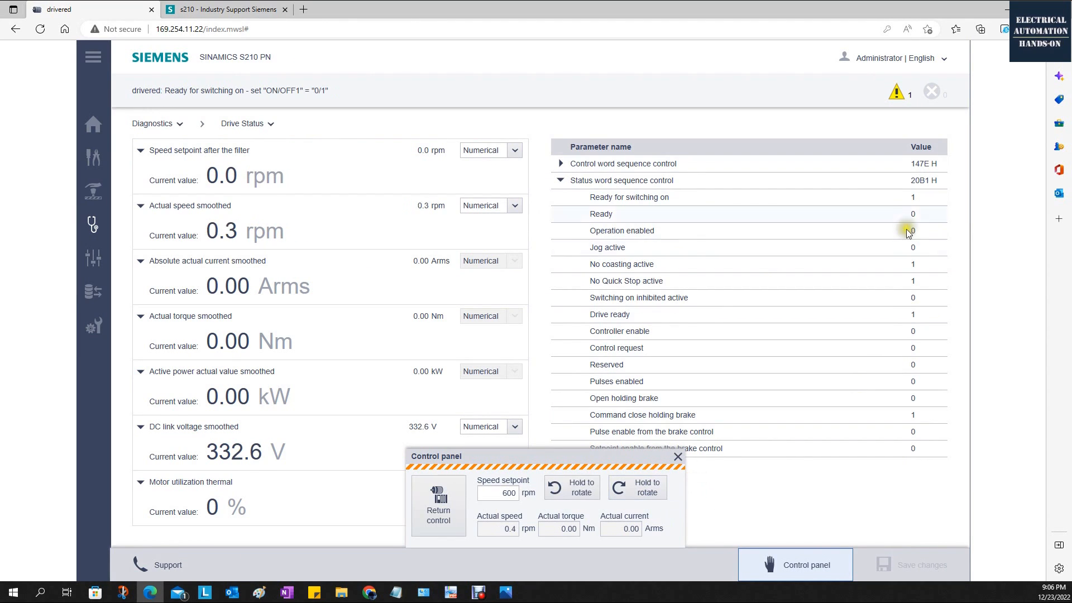
left_click(595, 477)
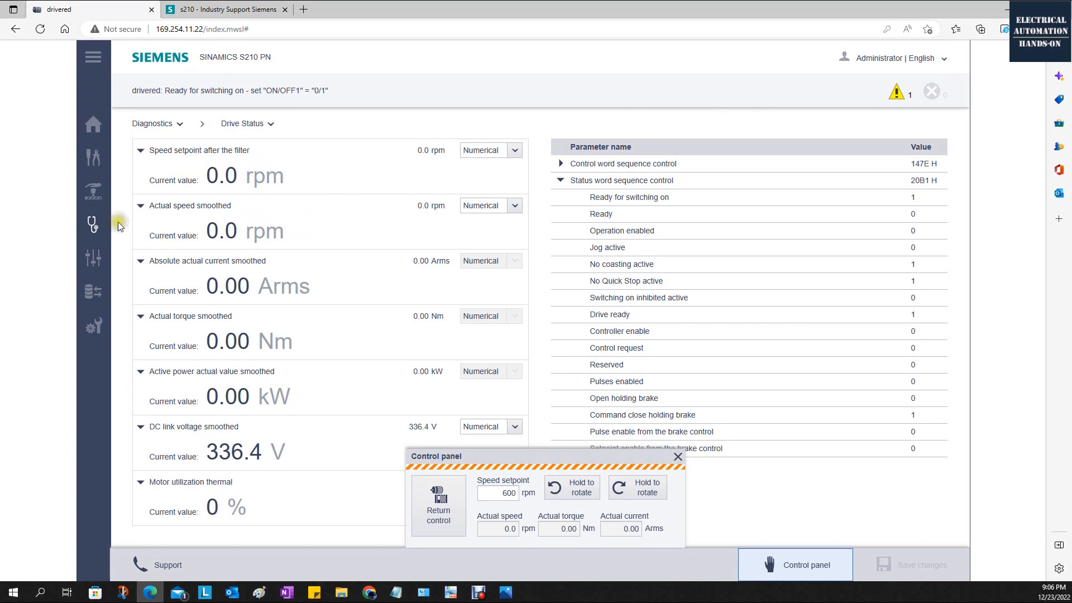
Open the One Button Tuning page of the drive's commissioning functions.
mouse_move(94, 165)
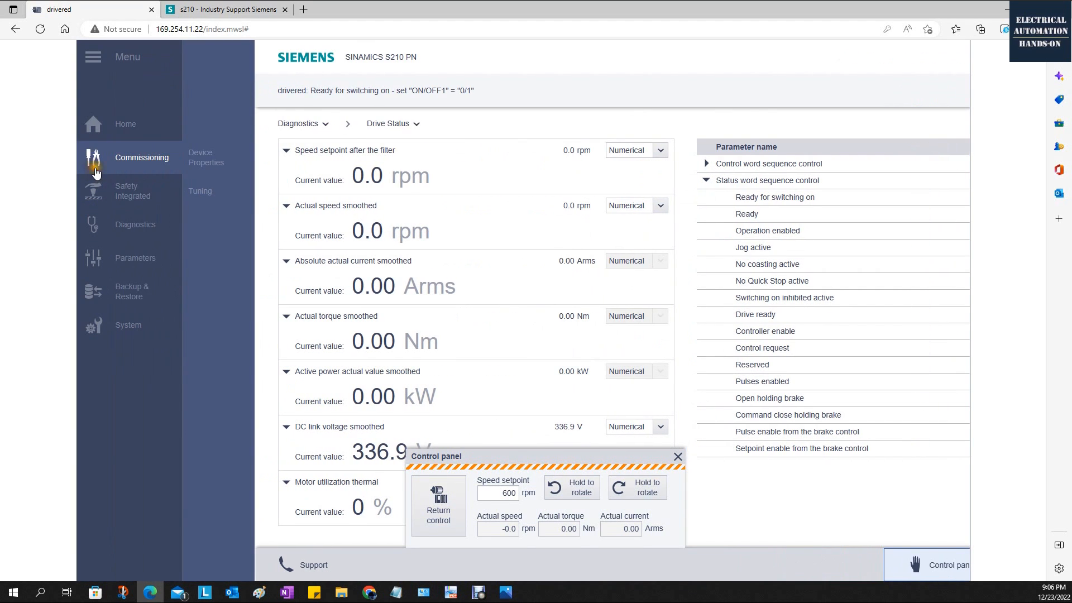
left_click(214, 195)
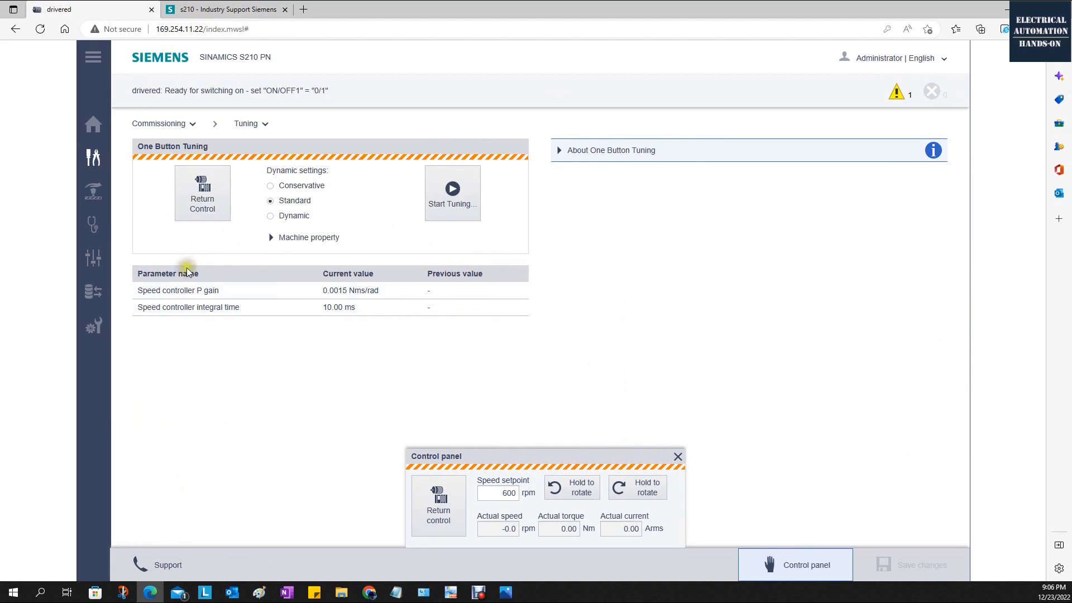